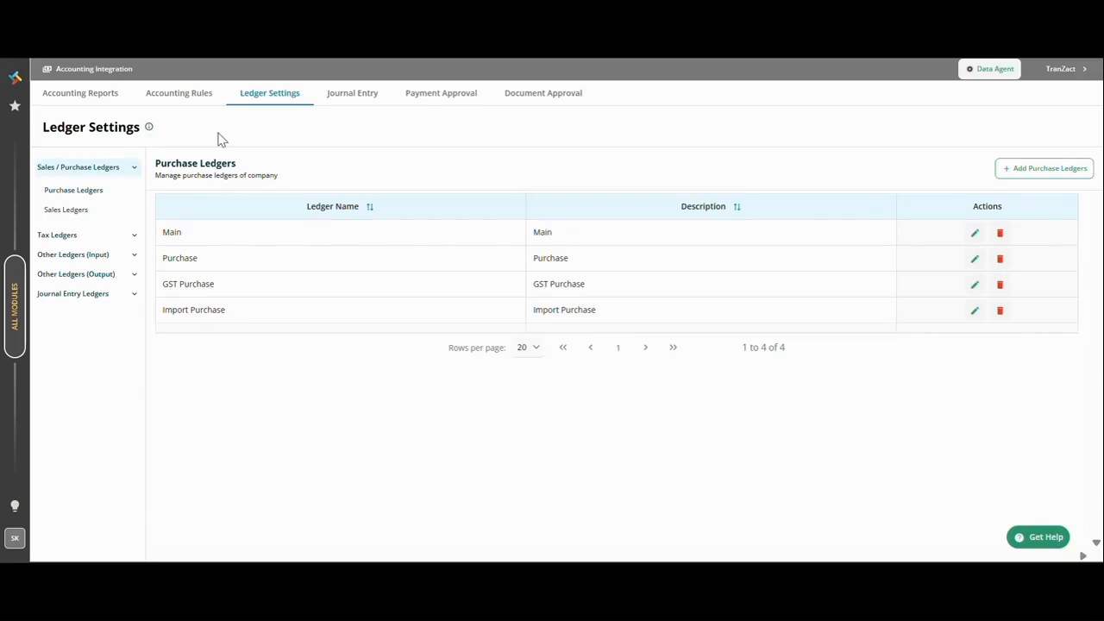
# Step: Add a new purchase ledger named "Ledger 1" with no description and save it
pyautogui.click(112, 173)
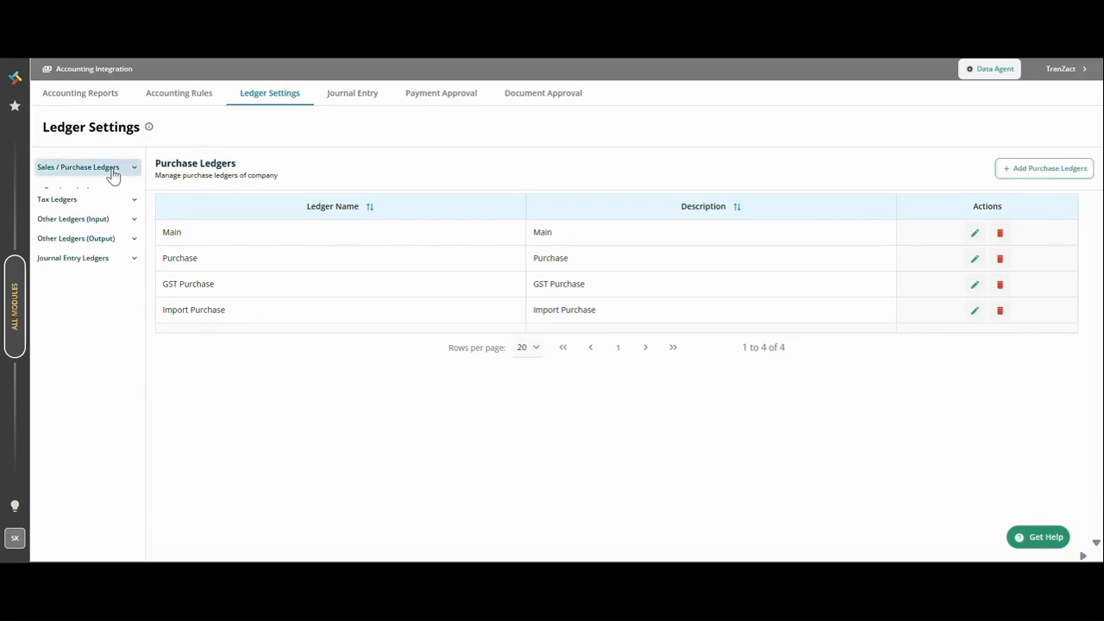
pyautogui.click(111, 175)
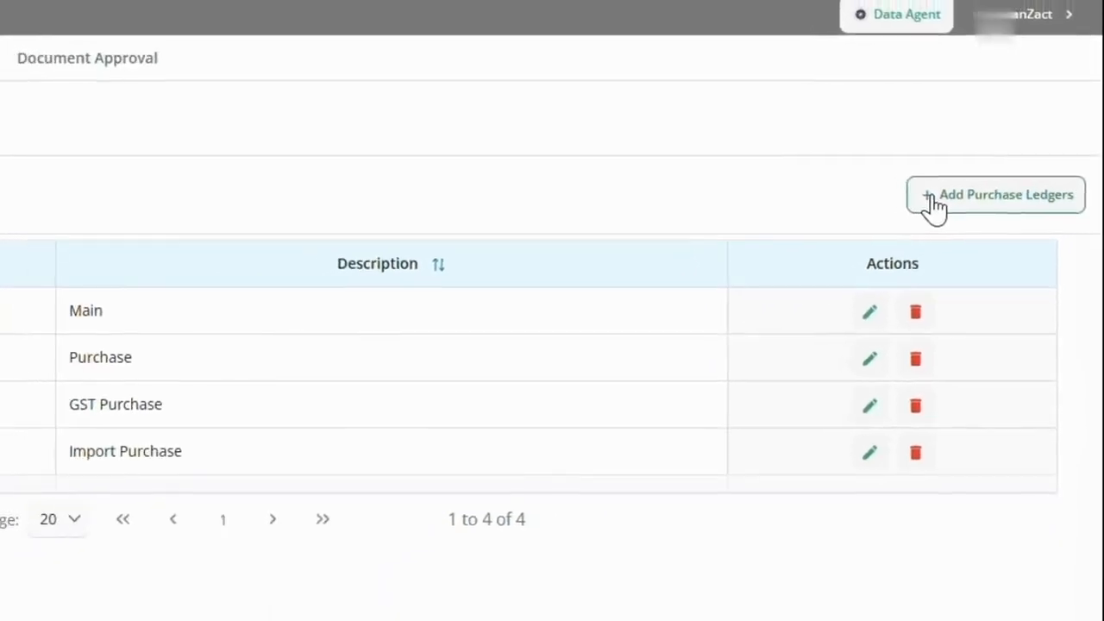
pyautogui.click(951, 198)
pyautogui.click(465, 336)
pyautogui.write('Ledger 1')
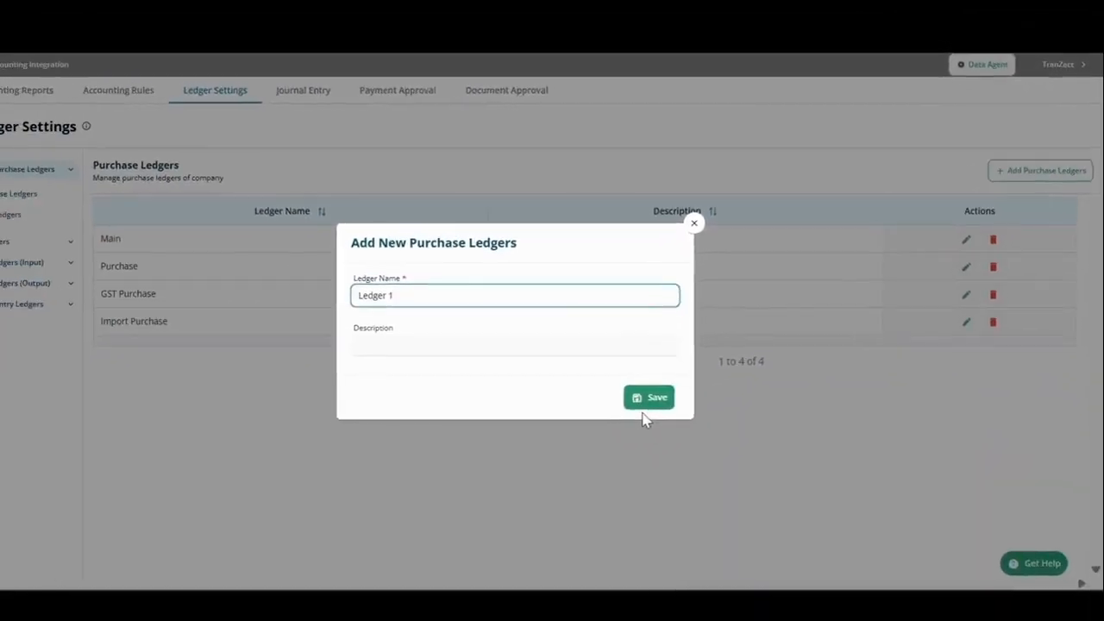
pyautogui.click(648, 401)
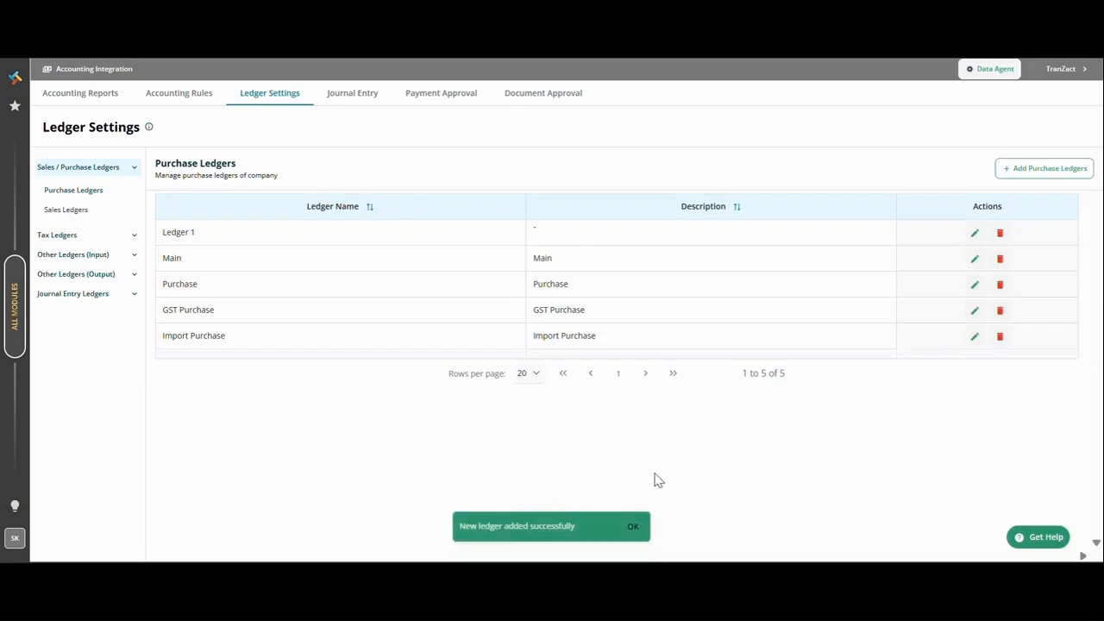
pyautogui.click(635, 529)
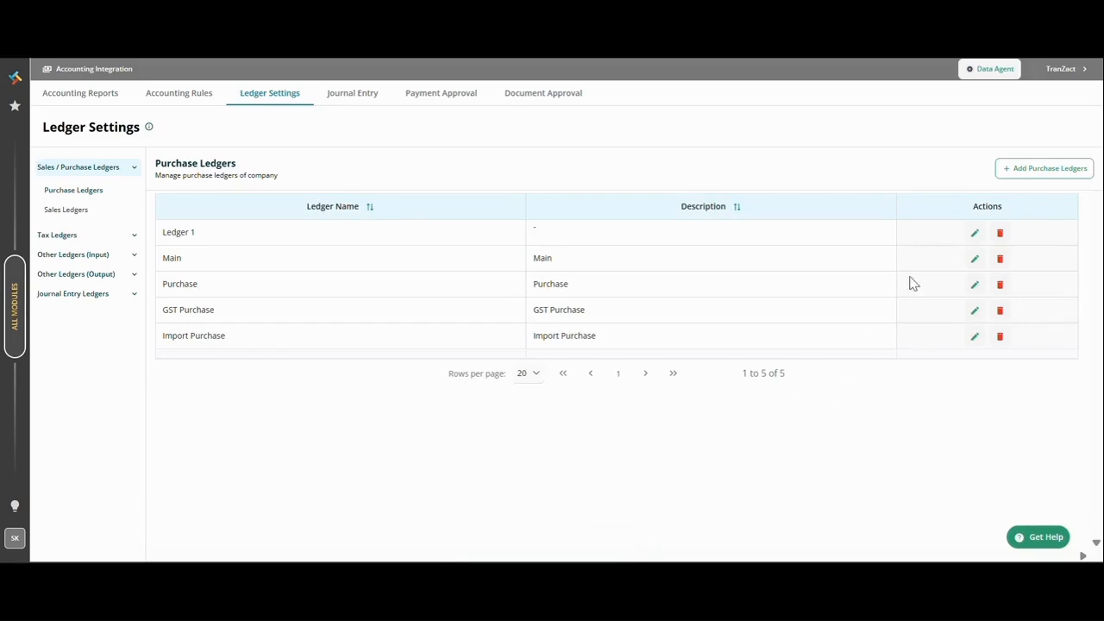
# Step: Save the description "this is a ledger description" for the purchase ledger Ledger 1, and delete that ledger
pyautogui.click(976, 233)
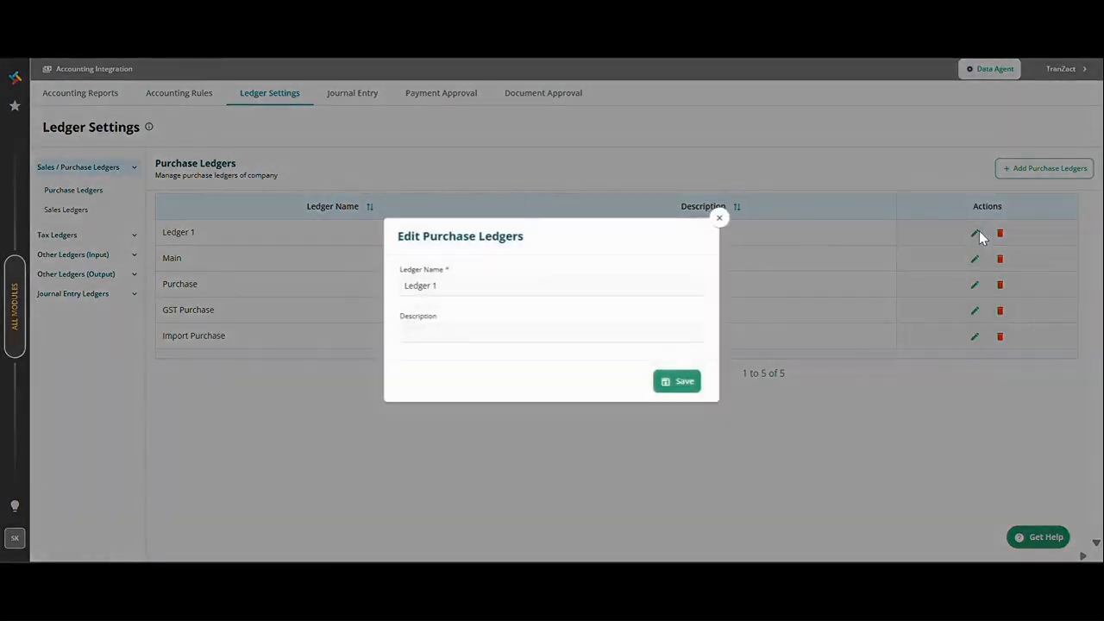
pyautogui.click(577, 330)
pyautogui.write('this is a ledger description')
pyautogui.click(674, 385)
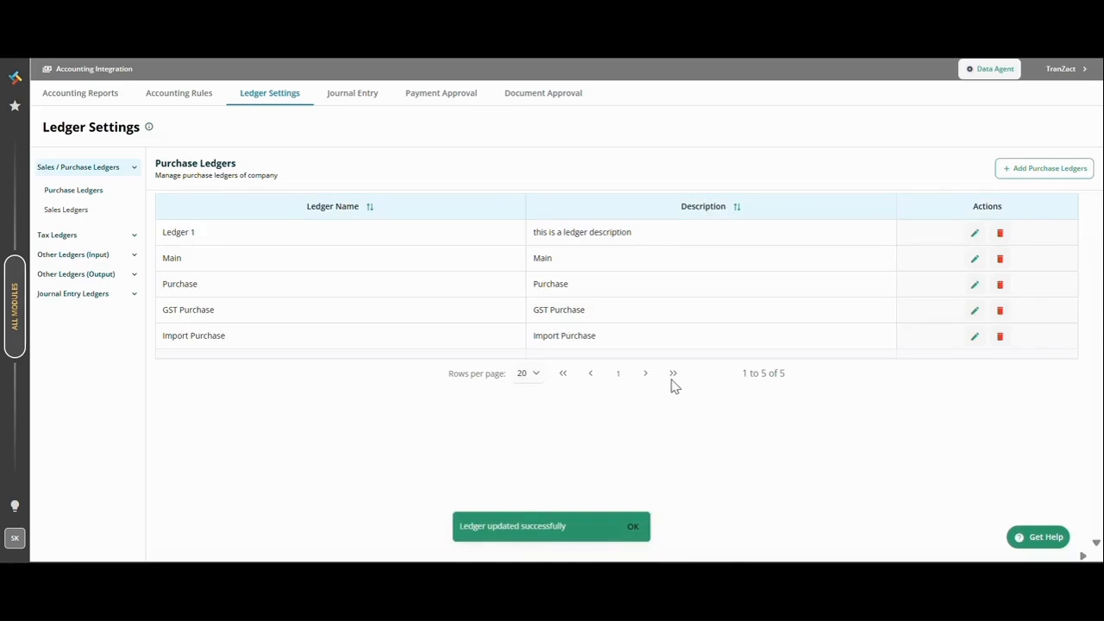
pyautogui.click(633, 526)
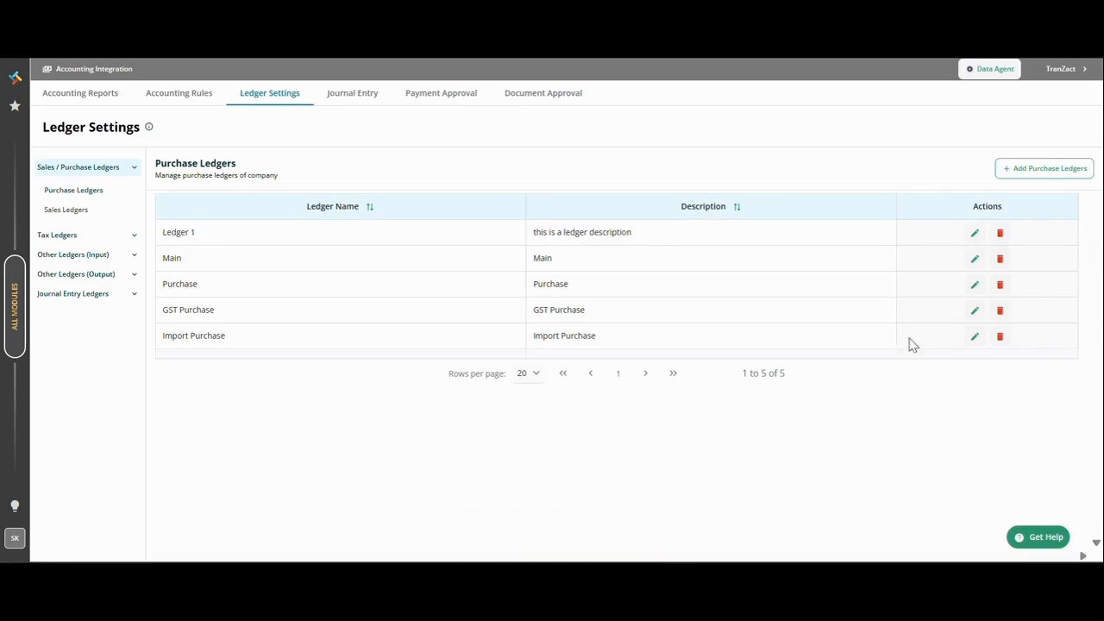
pyautogui.click(1002, 233)
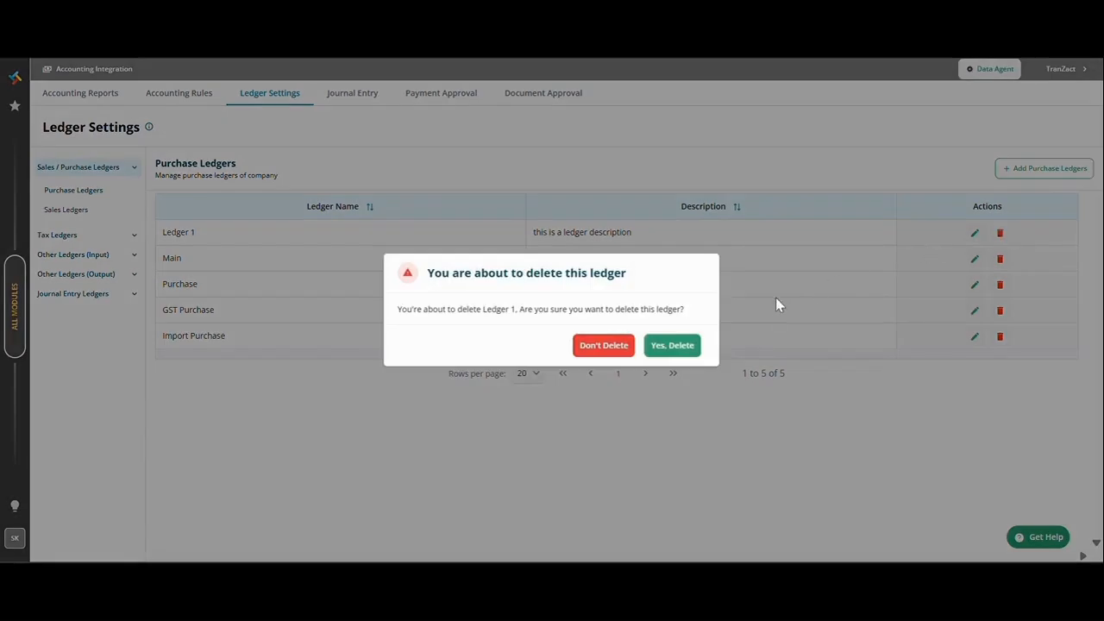
pyautogui.click(653, 352)
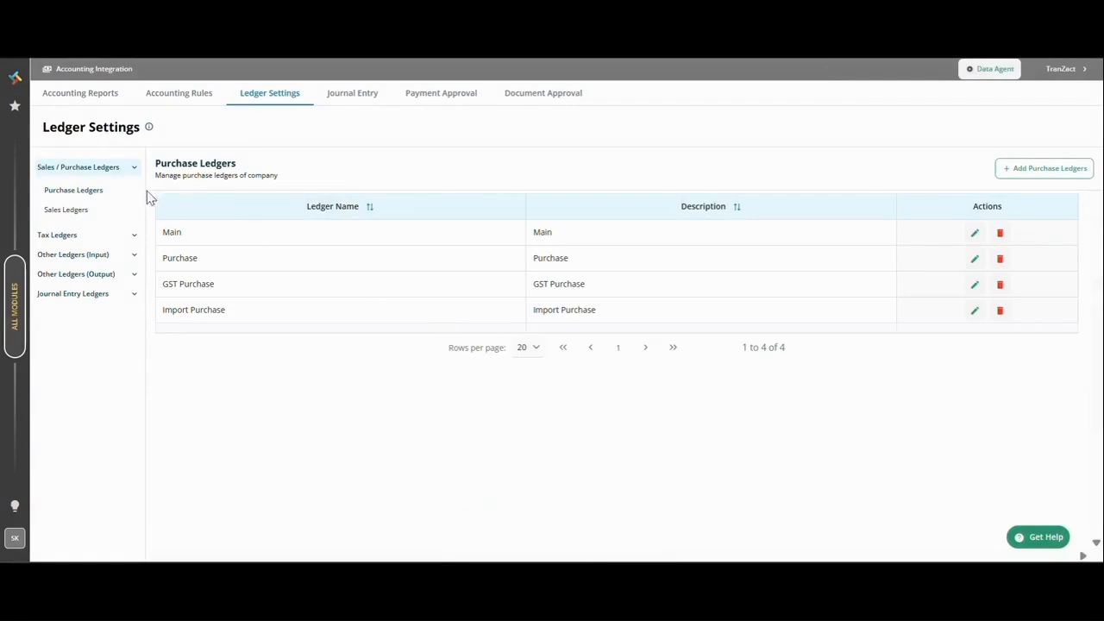
# Step: Add a new sales ledger named "Sales Ledgerr" with no description and save it
pyautogui.click(118, 213)
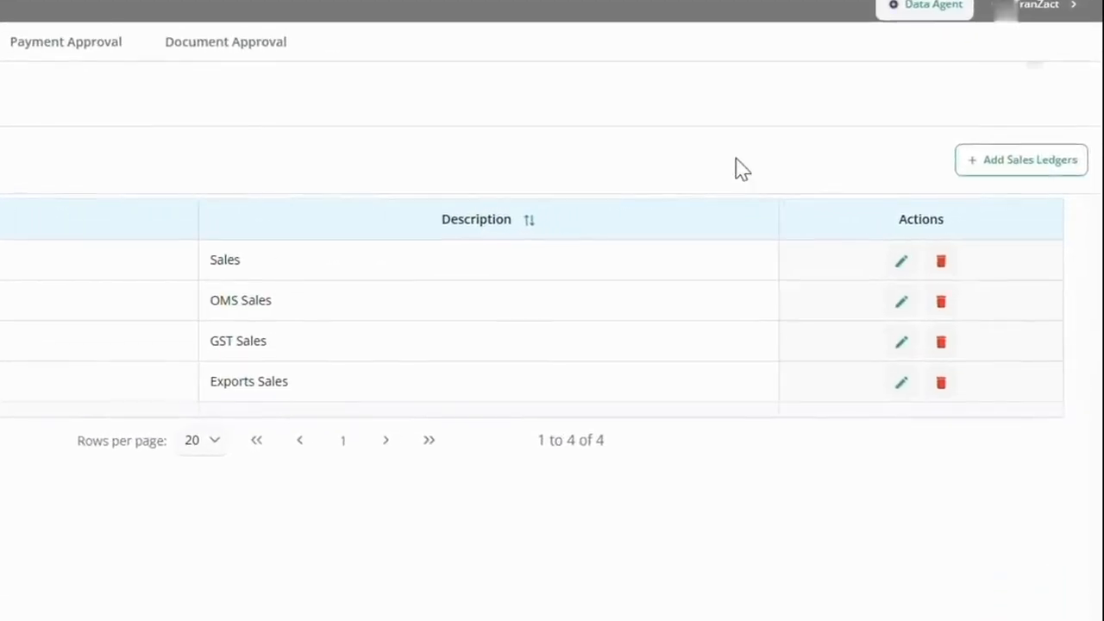
pyautogui.click(964, 159)
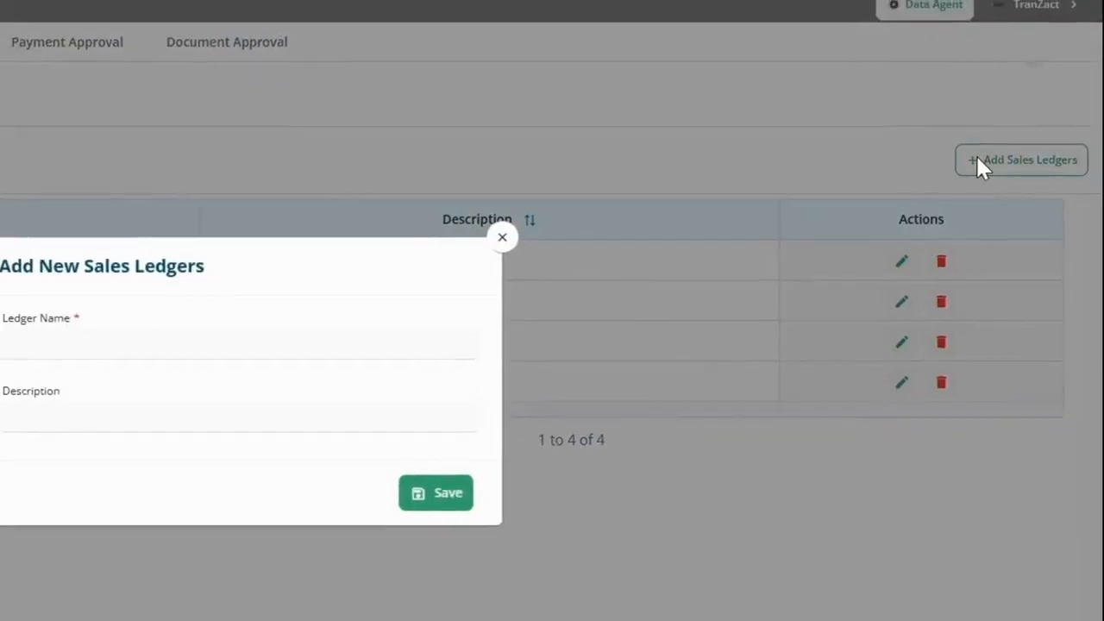
pyautogui.write('Sales Ledgerr')
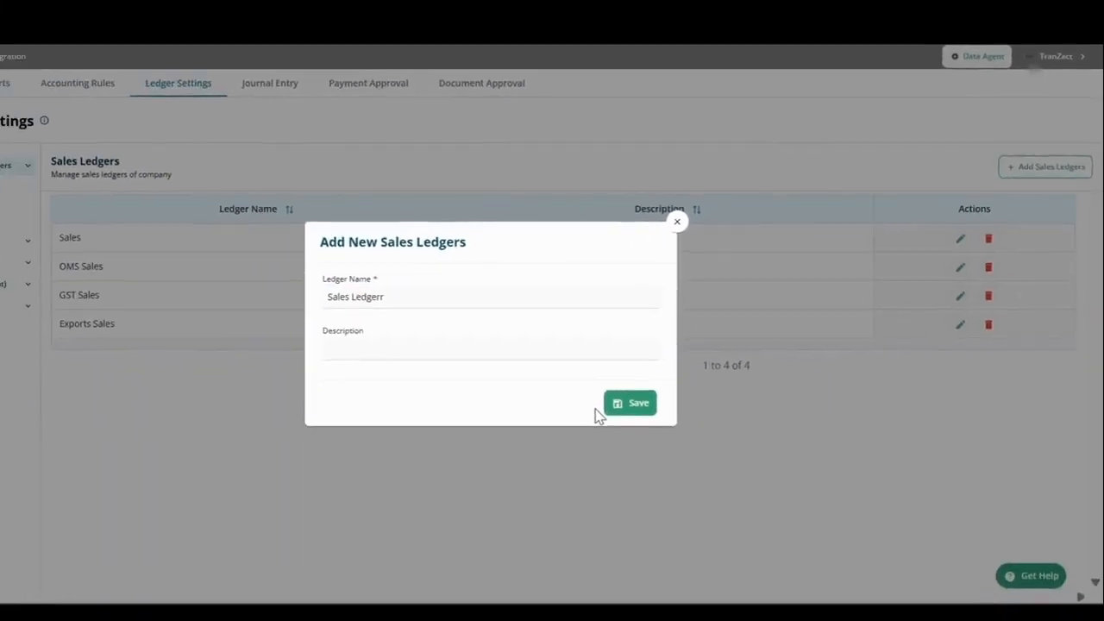
pyautogui.click(629, 403)
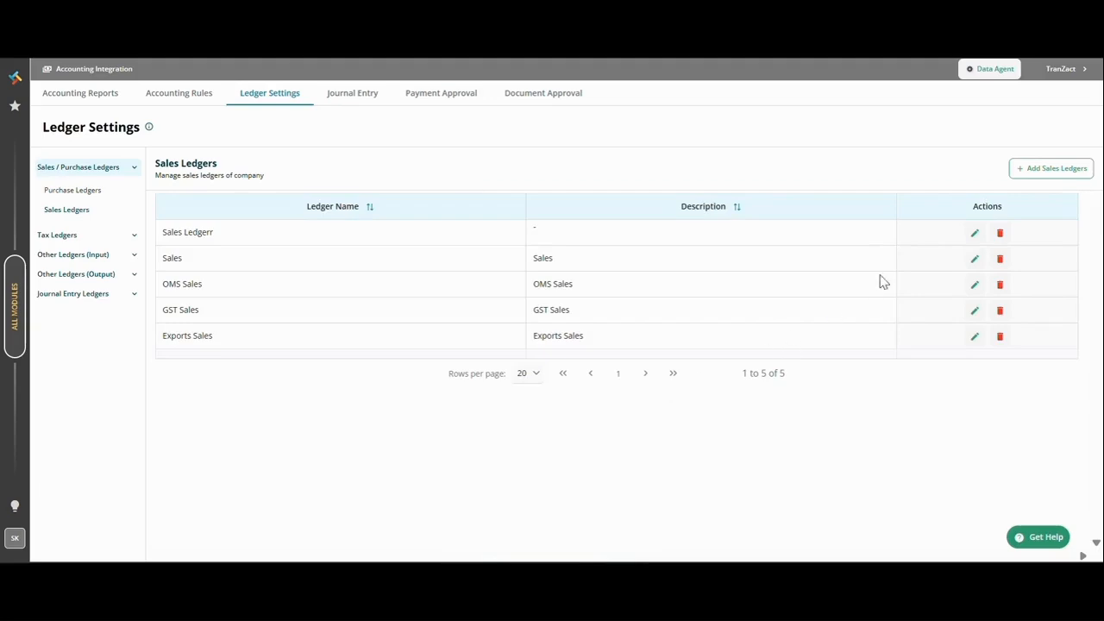
# Step: Correct the name of the sales ledger Sales Ledgerr to "Sales Ledger", save it, and delete that ledger
pyautogui.click(974, 232)
pyautogui.click(666, 281)
pyautogui.press('BackSpace')
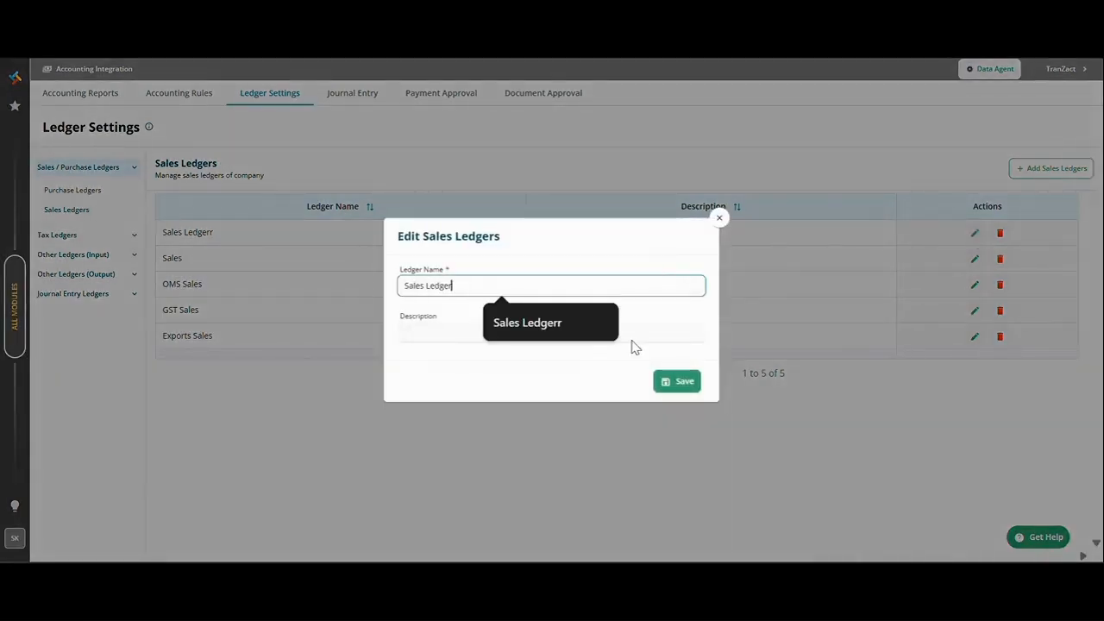
pyautogui.click(607, 397)
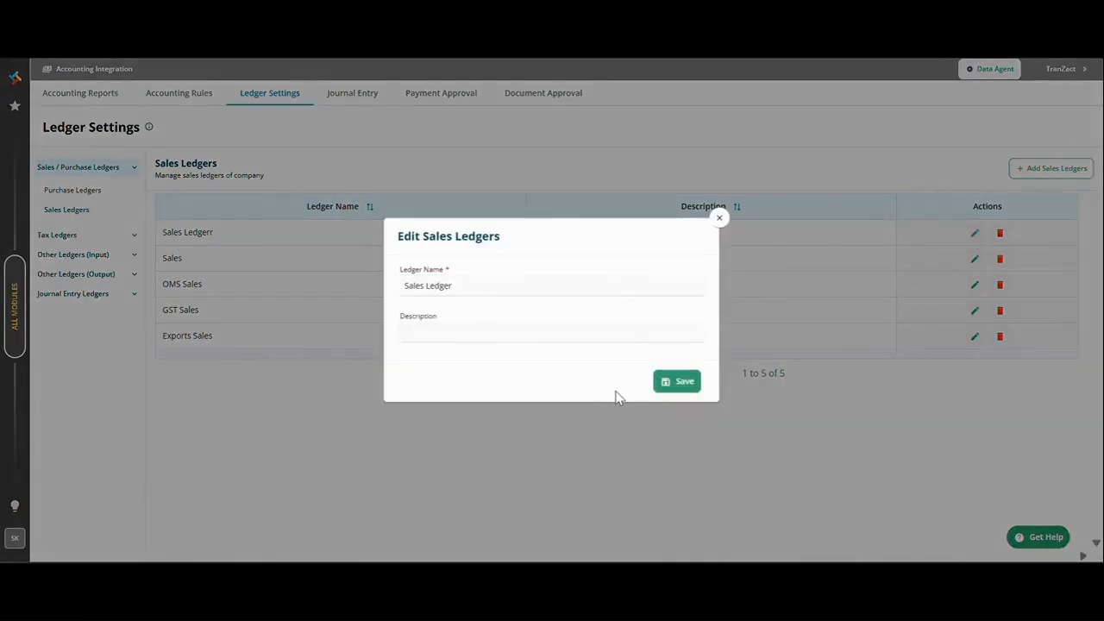
pyautogui.click(663, 390)
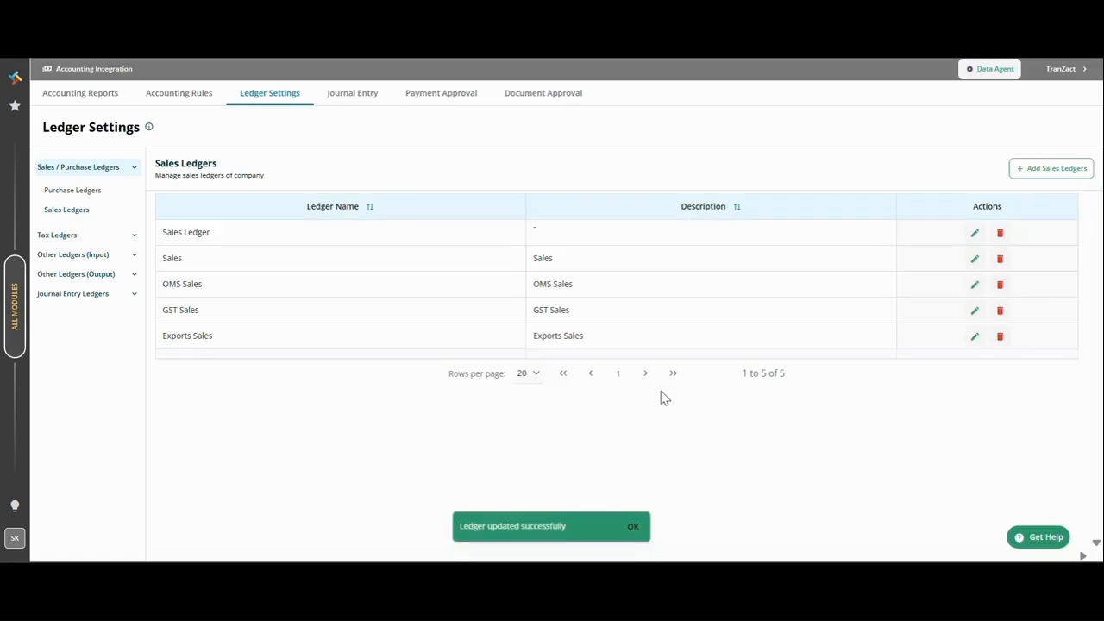
pyautogui.click(1000, 234)
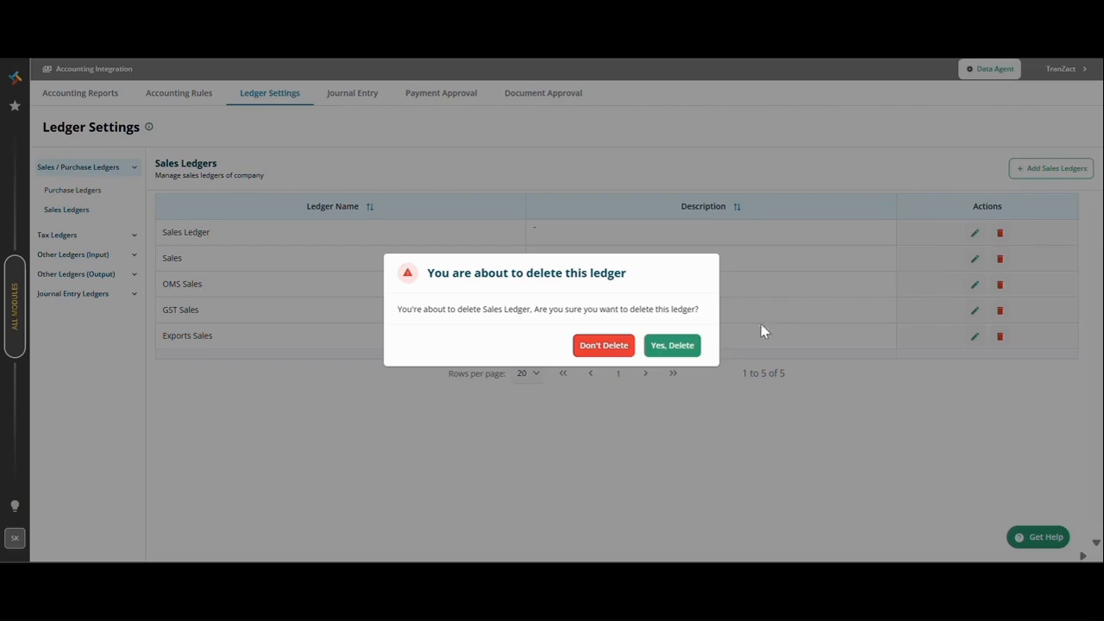
pyautogui.click(685, 350)
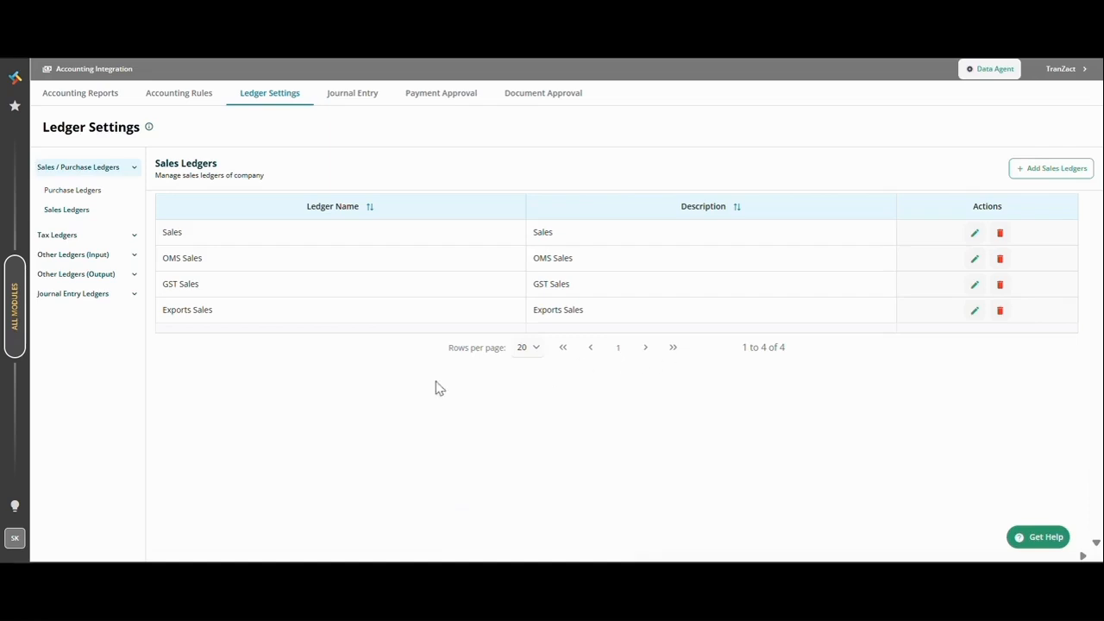
# Step: Open the default input tax ledgers and review the tax rates with their assigned ledger names
pyautogui.click(101, 241)
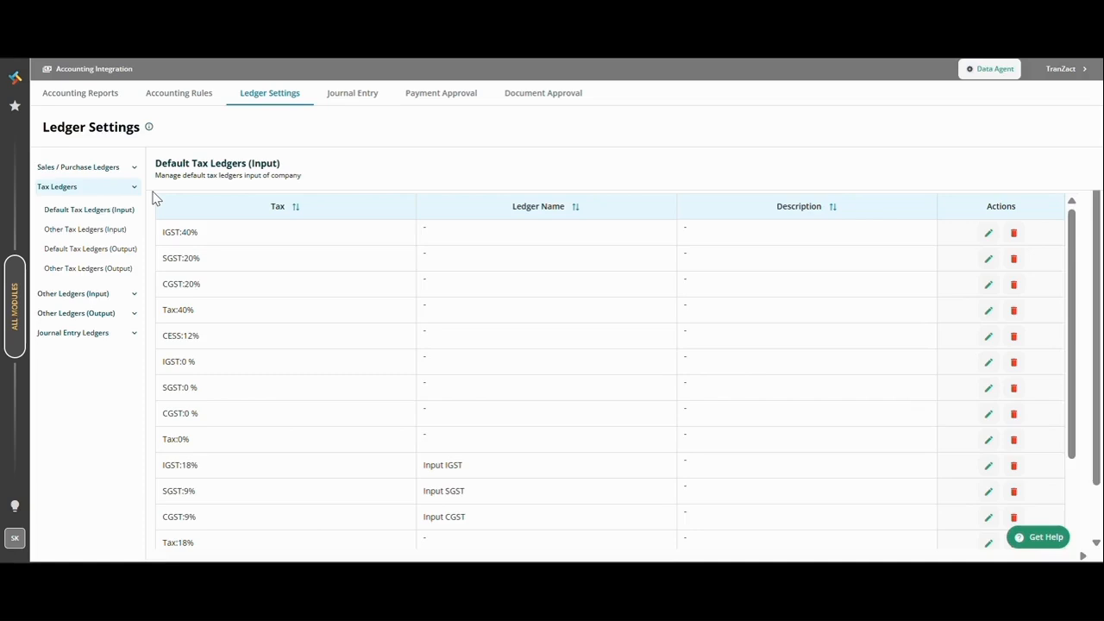
pyautogui.scroll(-2, 172, 238)
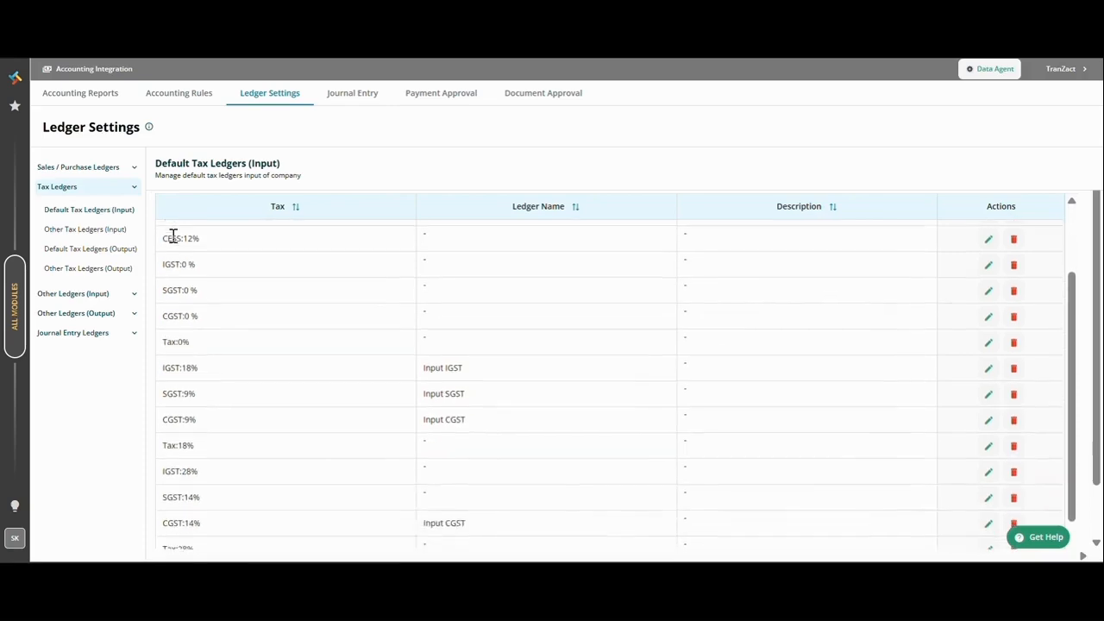
pyautogui.scroll(-4, 172, 239)
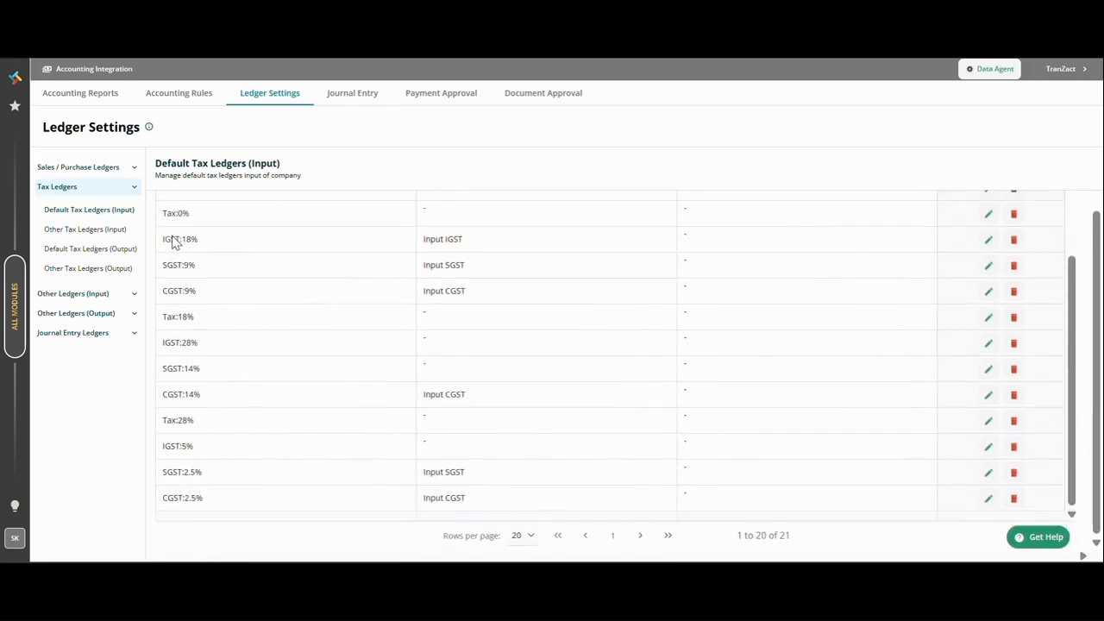
pyautogui.scroll(2, 172, 241)
pyautogui.scroll(3, 173, 242)
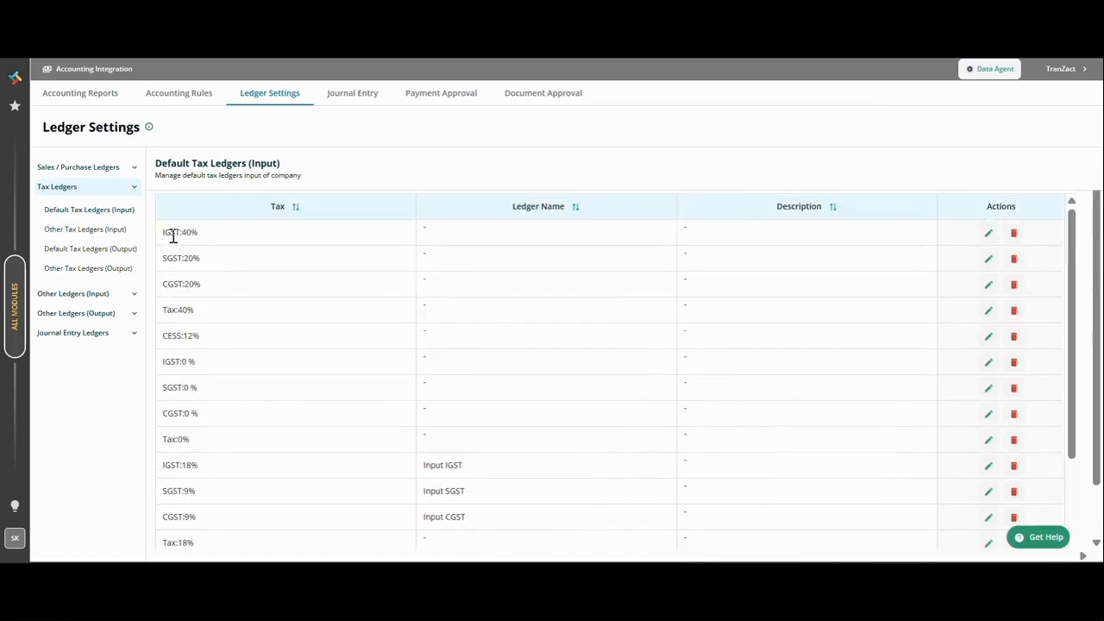
pyautogui.click(988, 234)
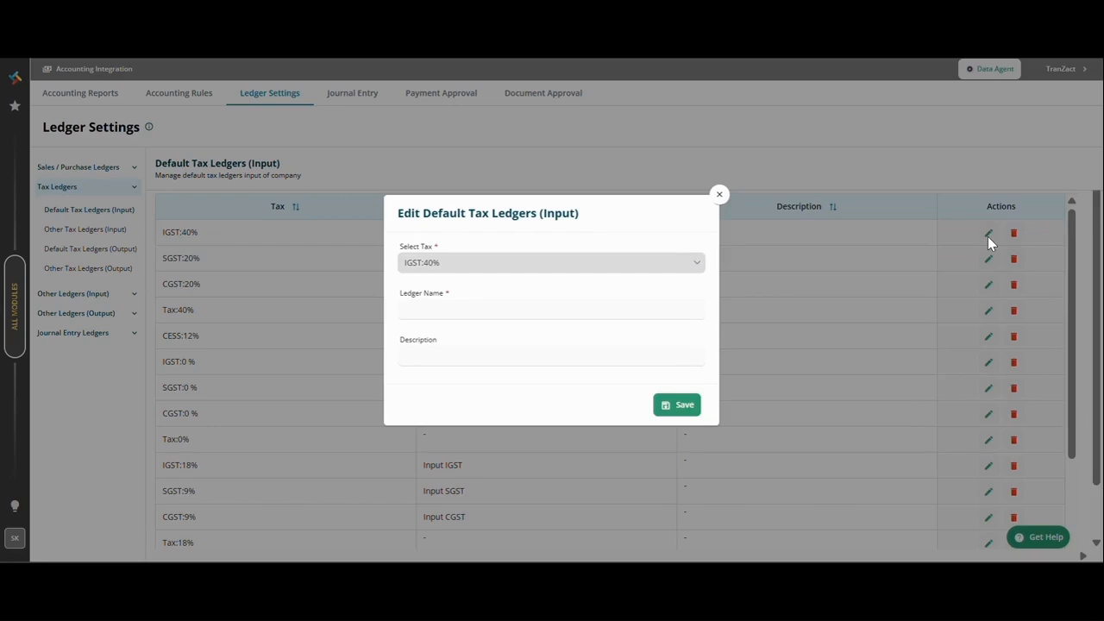
pyautogui.click(657, 313)
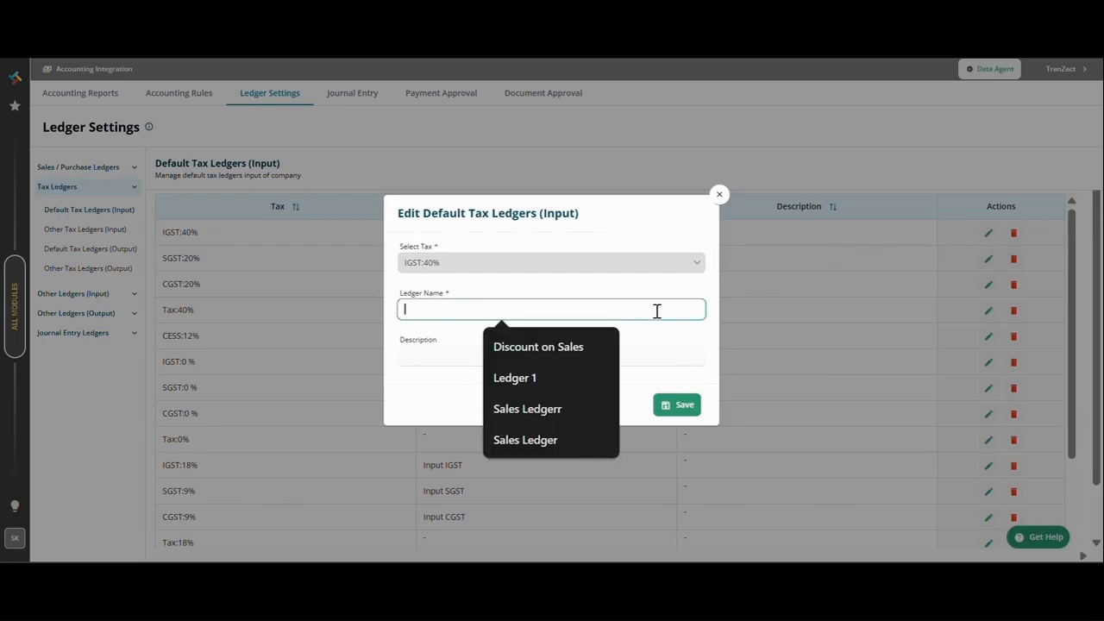
pyautogui.click(543, 440)
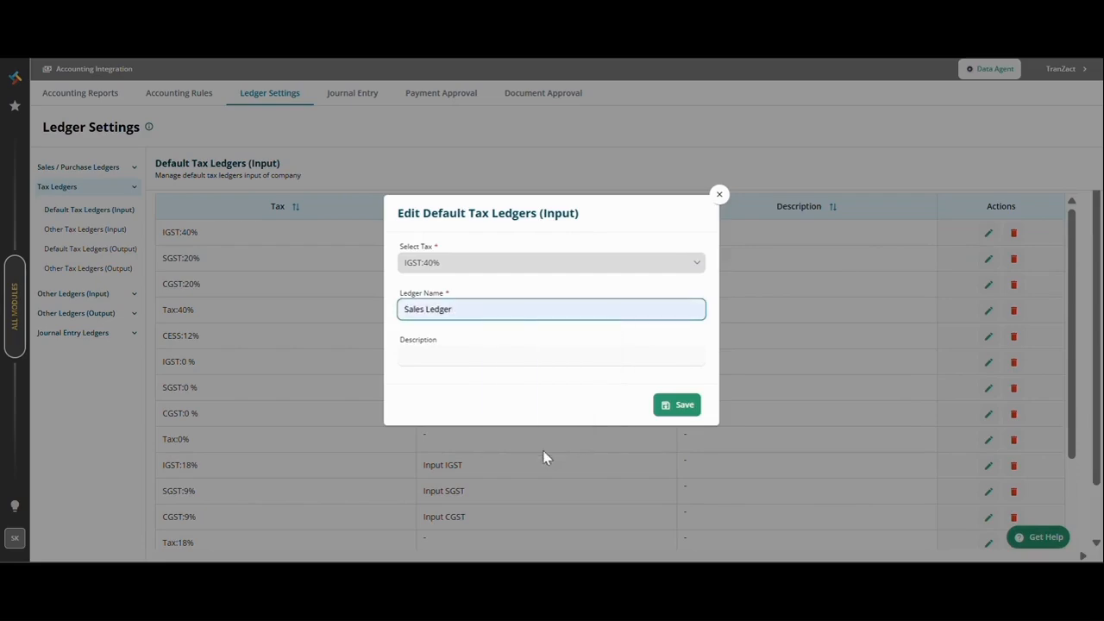
pyautogui.click(717, 196)
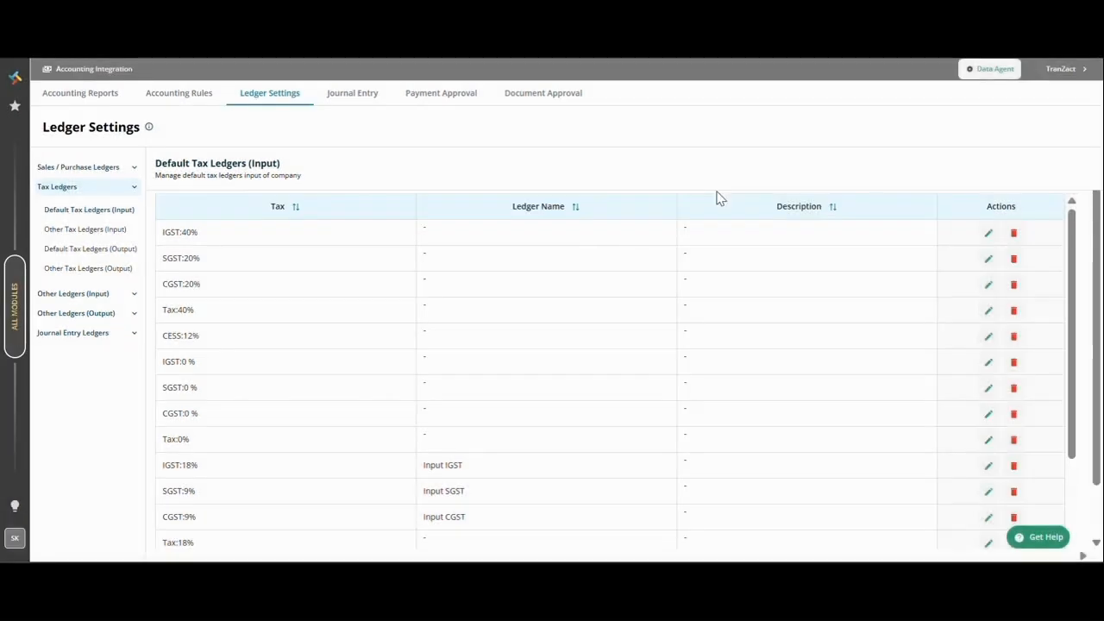
pyautogui.click(1014, 234)
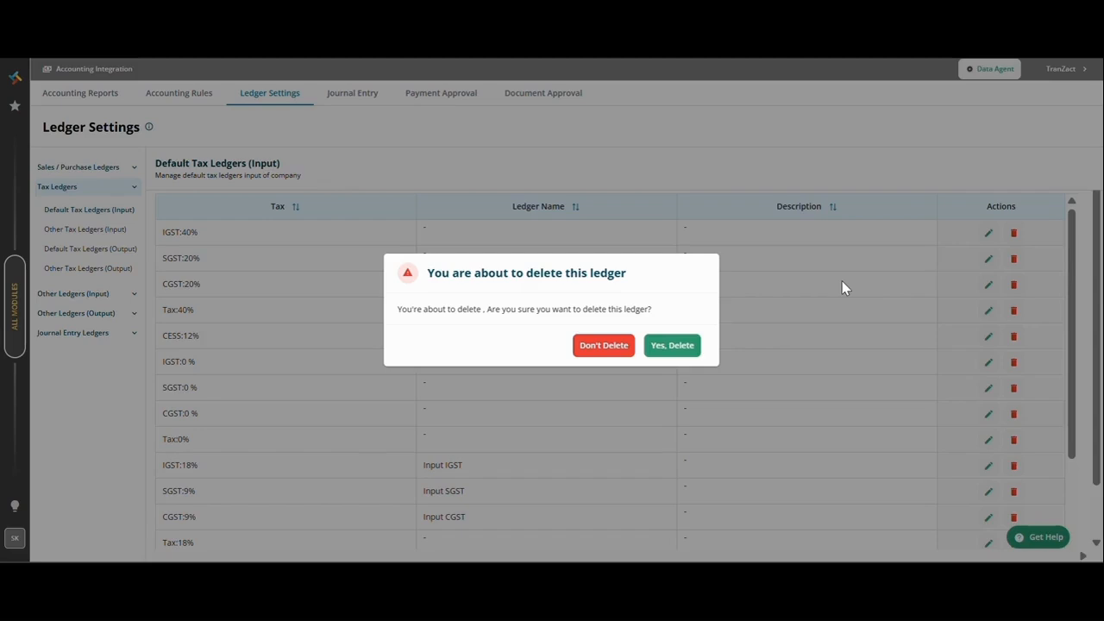
pyautogui.click(605, 349)
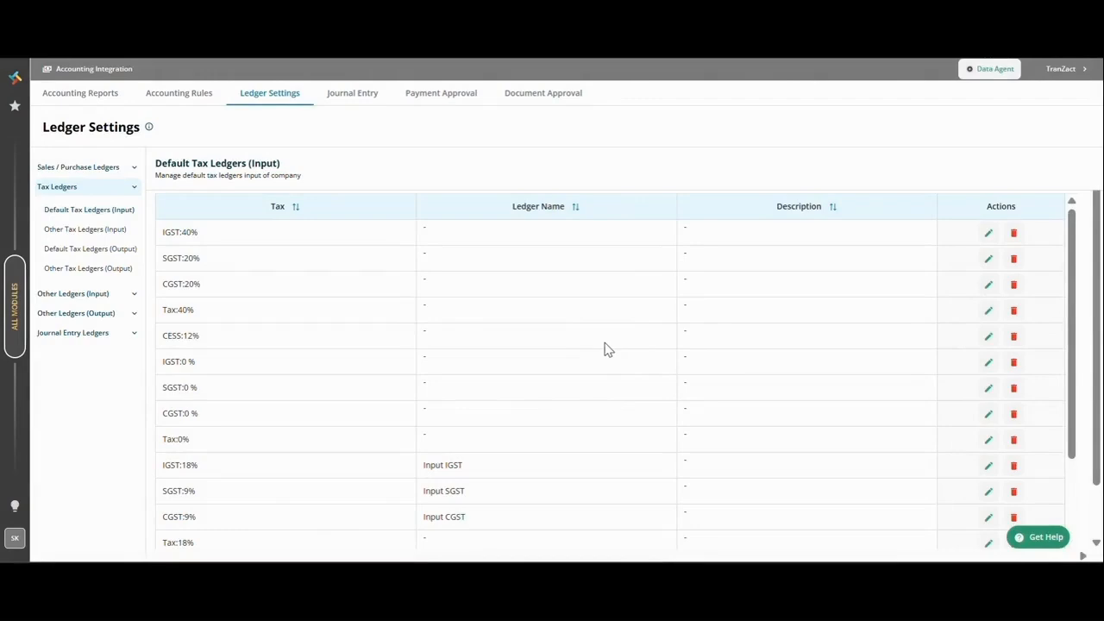
# Step: Add another input tax ledger named "GST Purchase" for the tax CGST:2.5% and save it
pyautogui.click(128, 237)
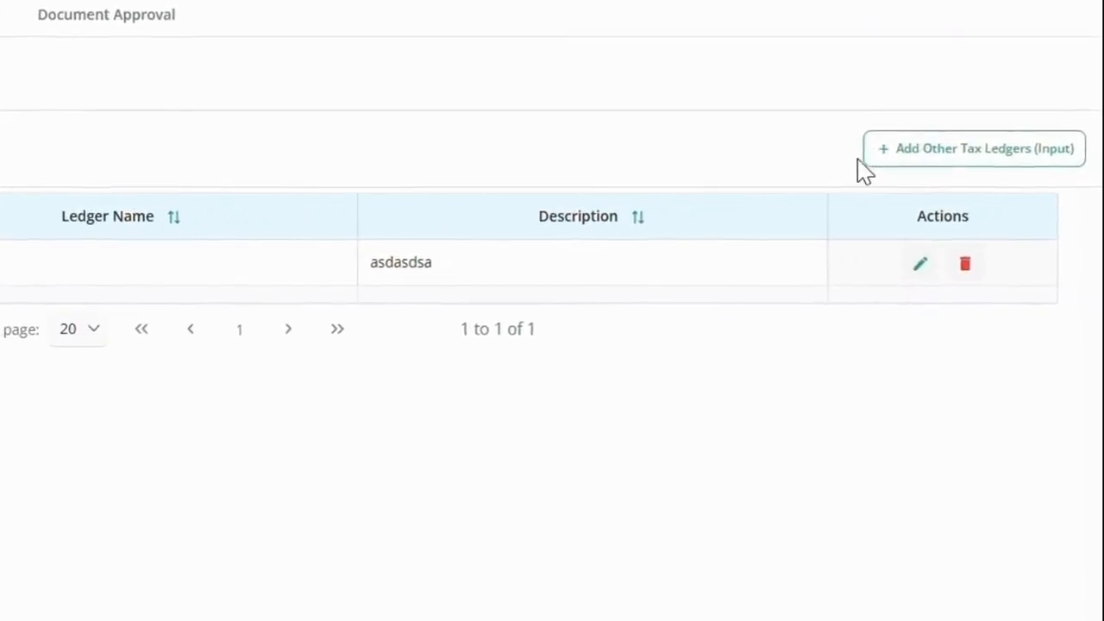
pyautogui.click(884, 173)
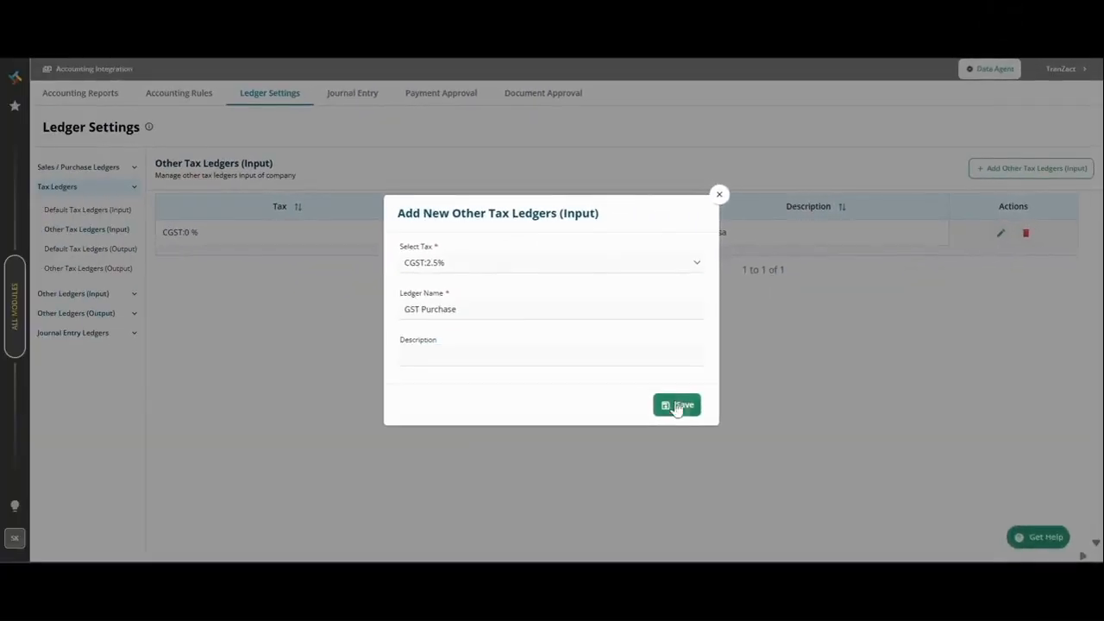
pyautogui.click(677, 407)
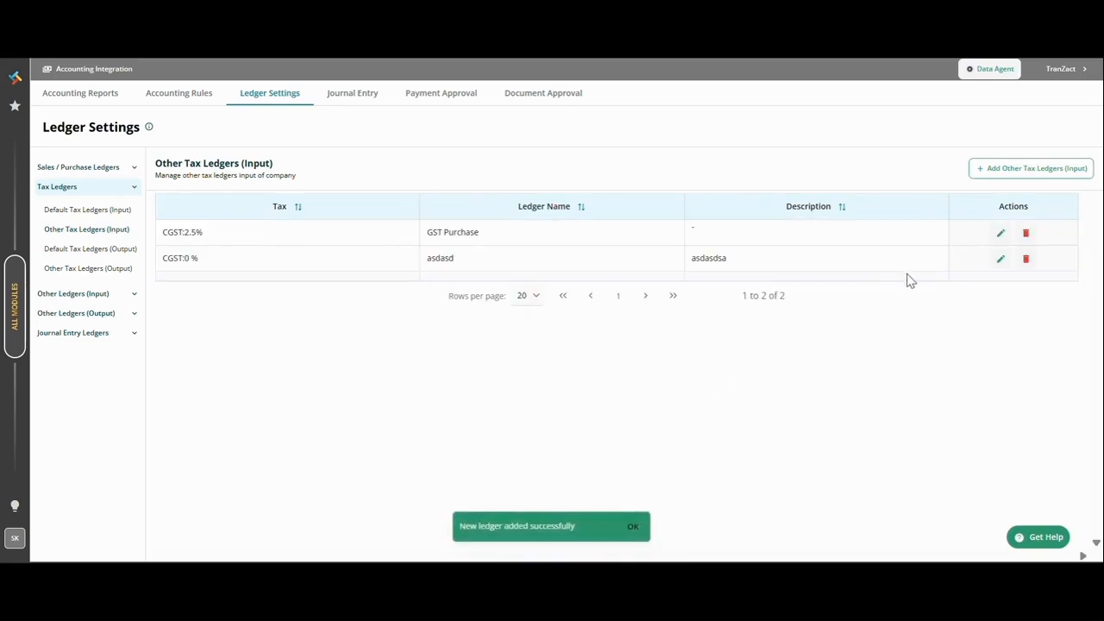
# Step: Rename the other input tax ledger for CGST:2.5% to "GST Purchase Ledger" and save it
pyautogui.click(998, 235)
pyautogui.click(567, 316)
pyautogui.write('Ledger')
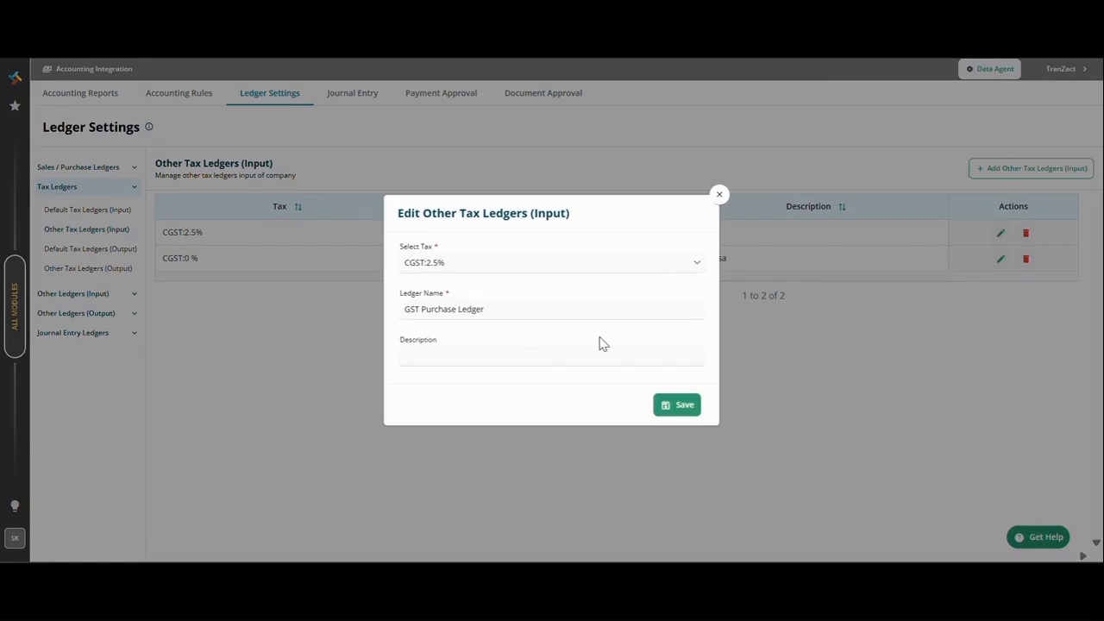
pyautogui.click(667, 410)
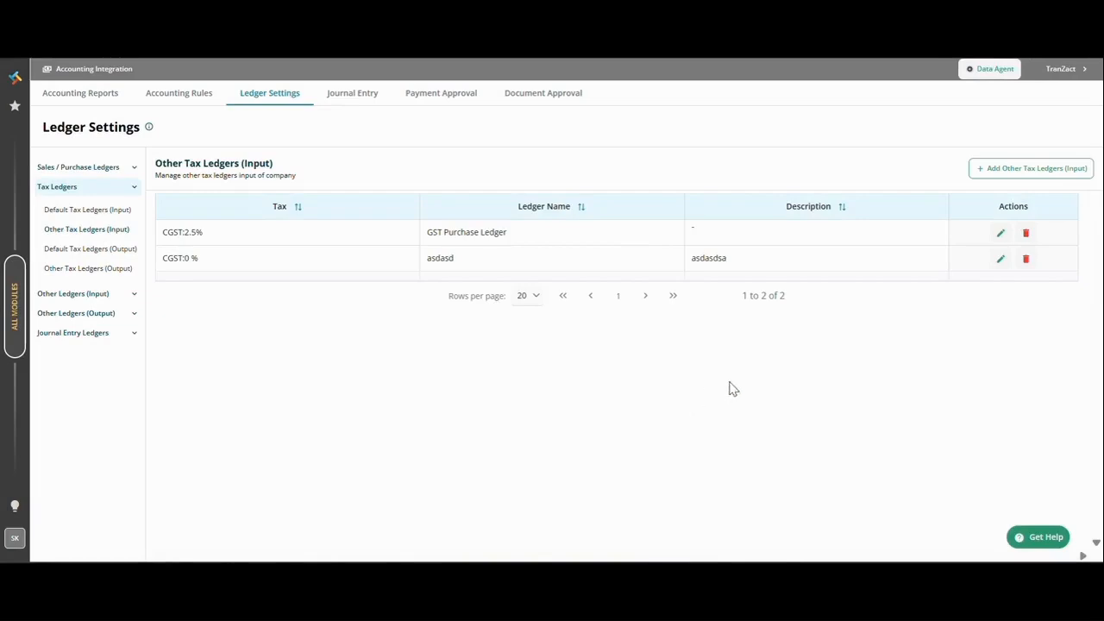
# Step: Delete the GST Purchase Ledger for CGST:2.5% from the other input tax ledgers and confirm the deletion
pyautogui.click(1025, 235)
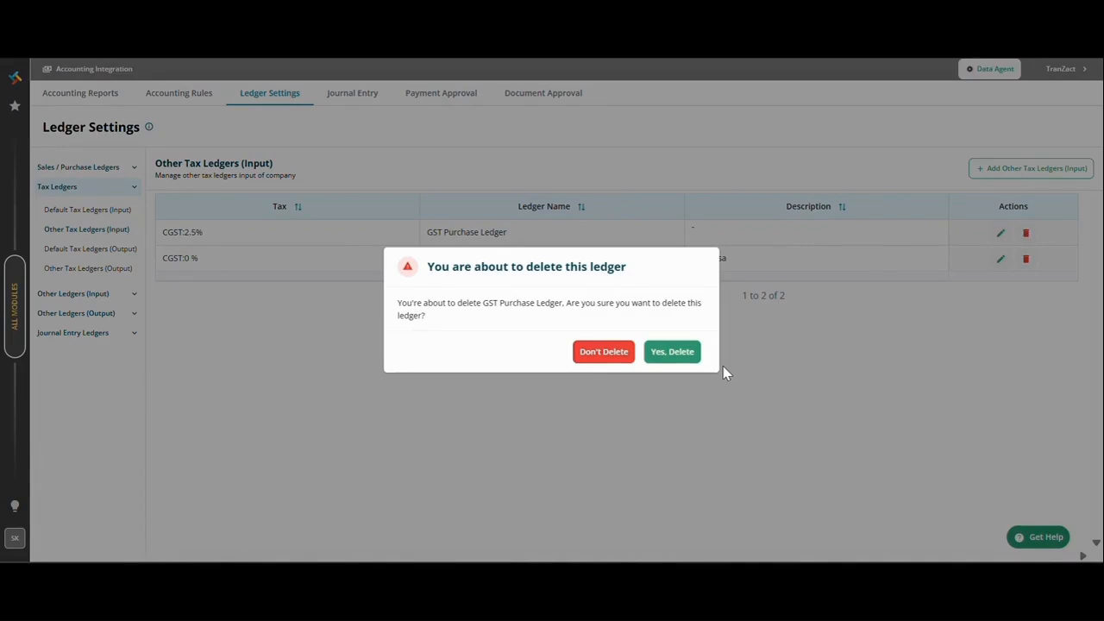
pyautogui.click(685, 355)
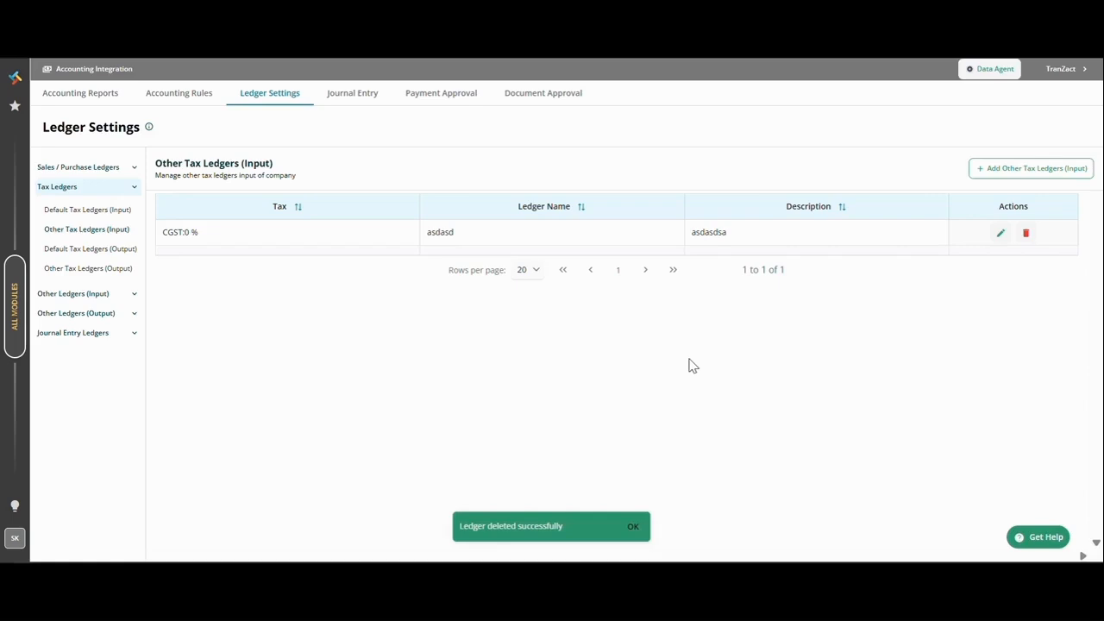
# Step: Review the default output tax ledgers and inspect the edit form and delete prompt for IGST:40% without changing anything
pyautogui.click(133, 257)
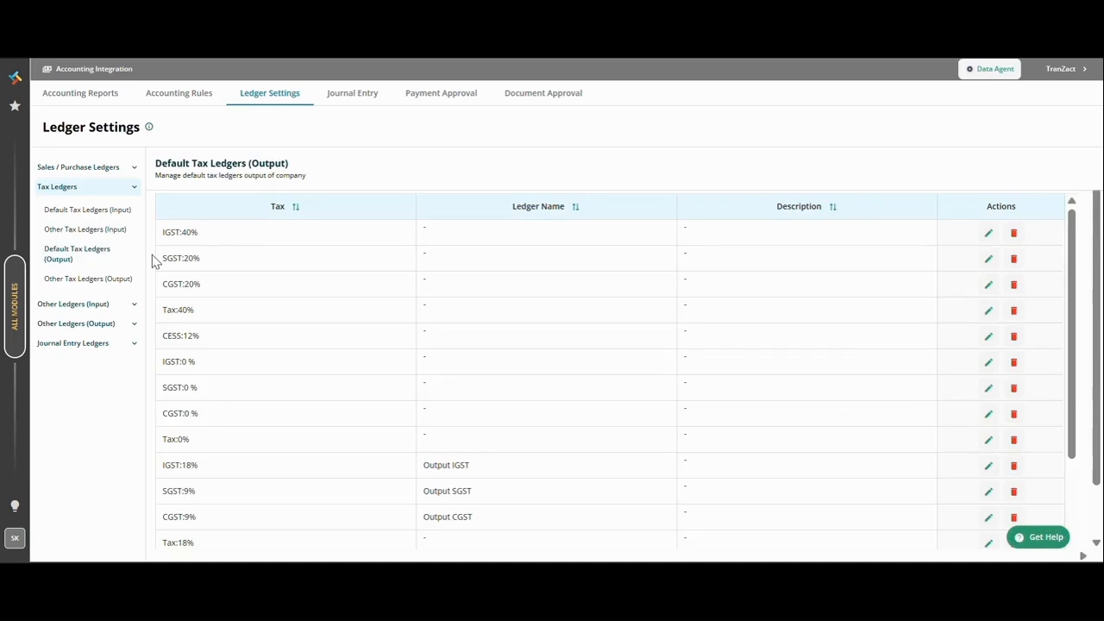
pyautogui.scroll(-1, 152, 257)
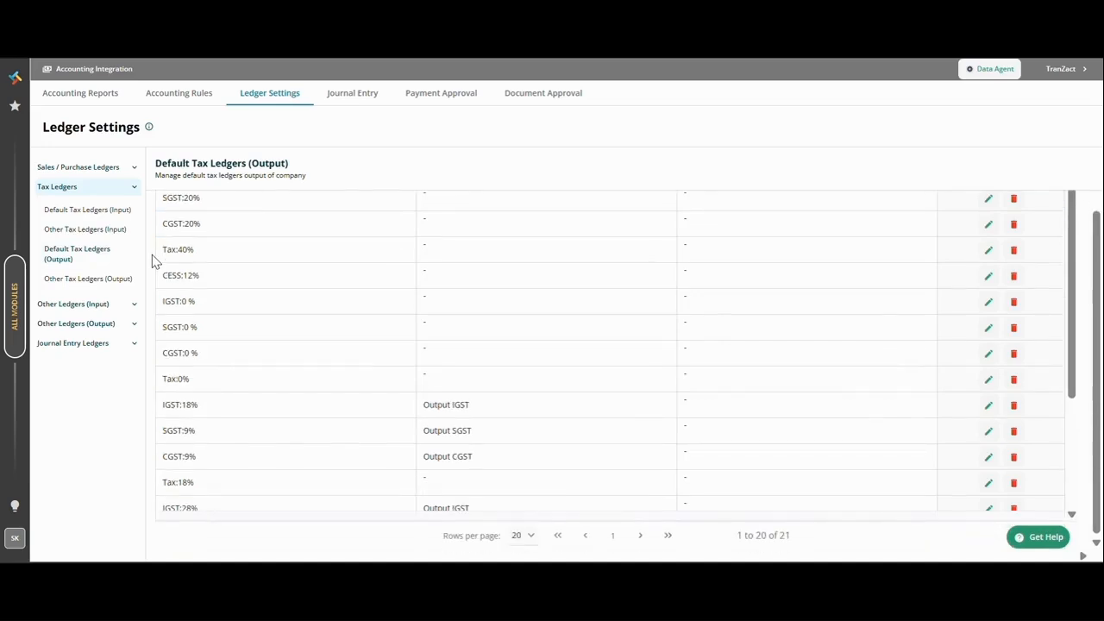
pyautogui.scroll(1, 152, 262)
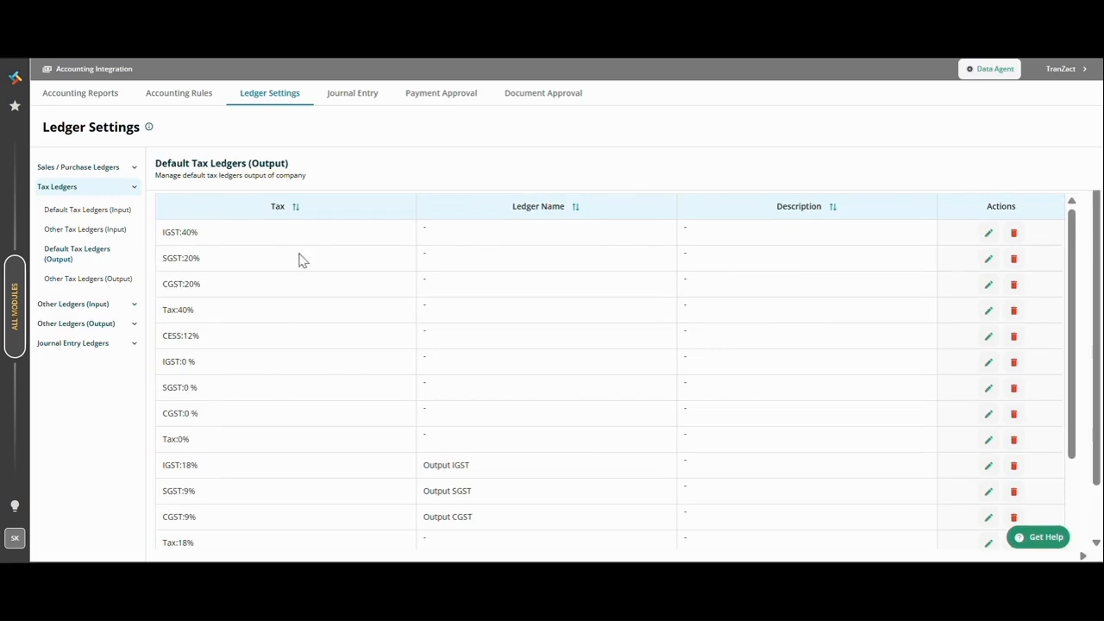
pyautogui.click(986, 236)
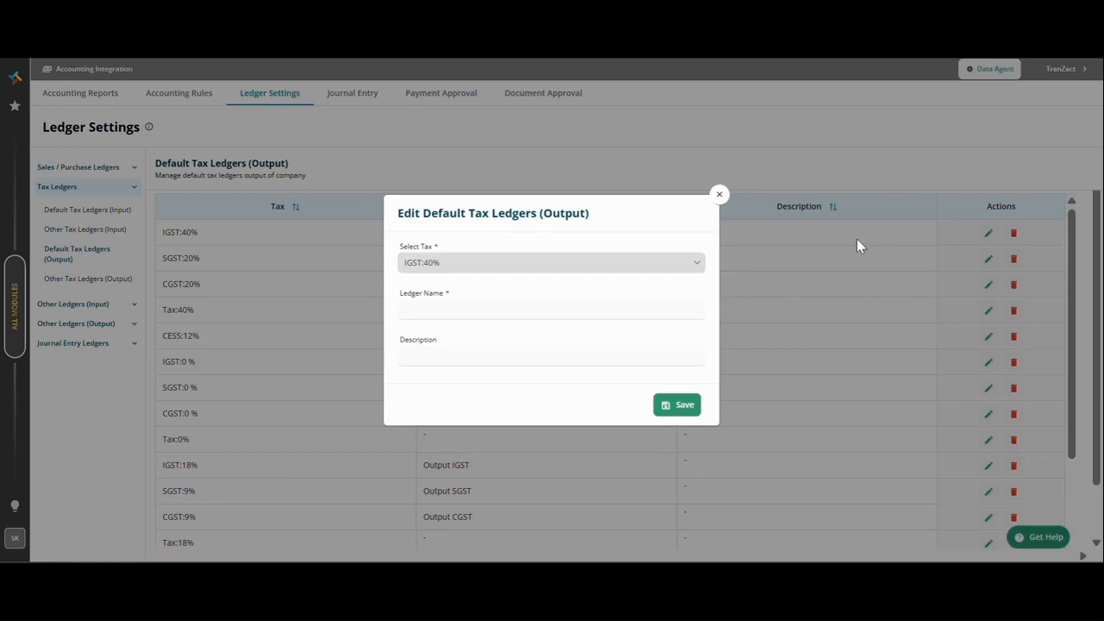
pyautogui.click(718, 195)
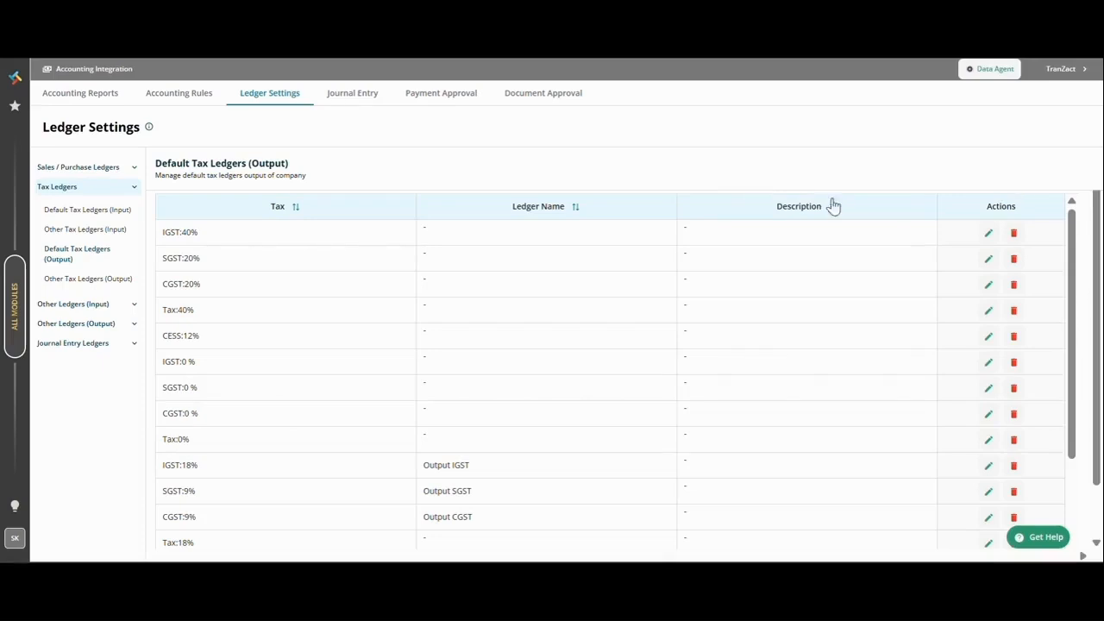
pyautogui.click(1013, 234)
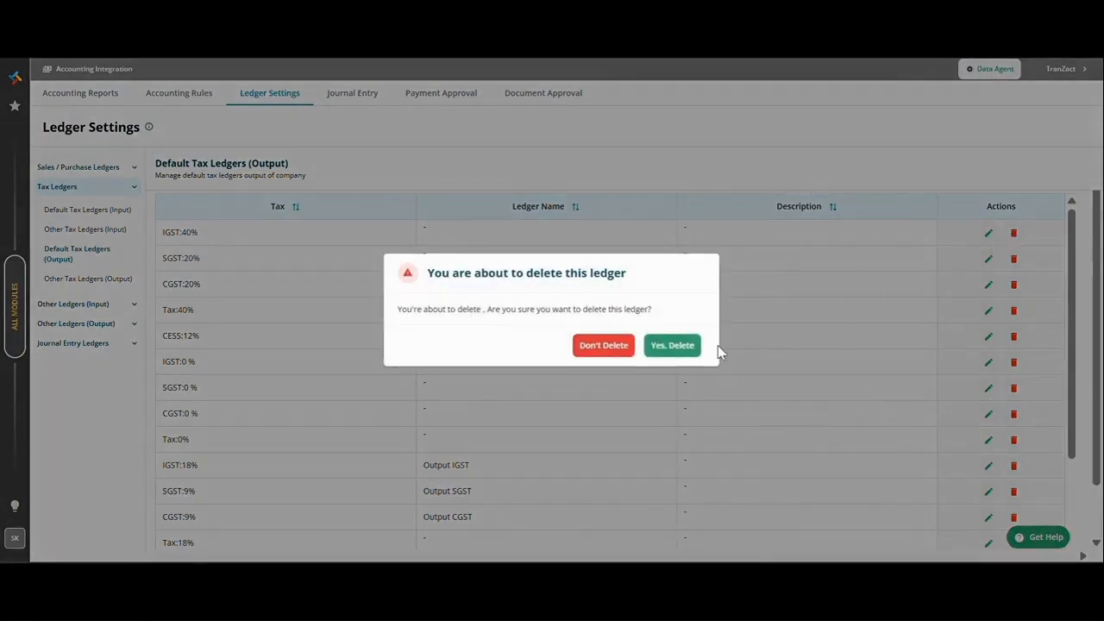
pyautogui.click(603, 347)
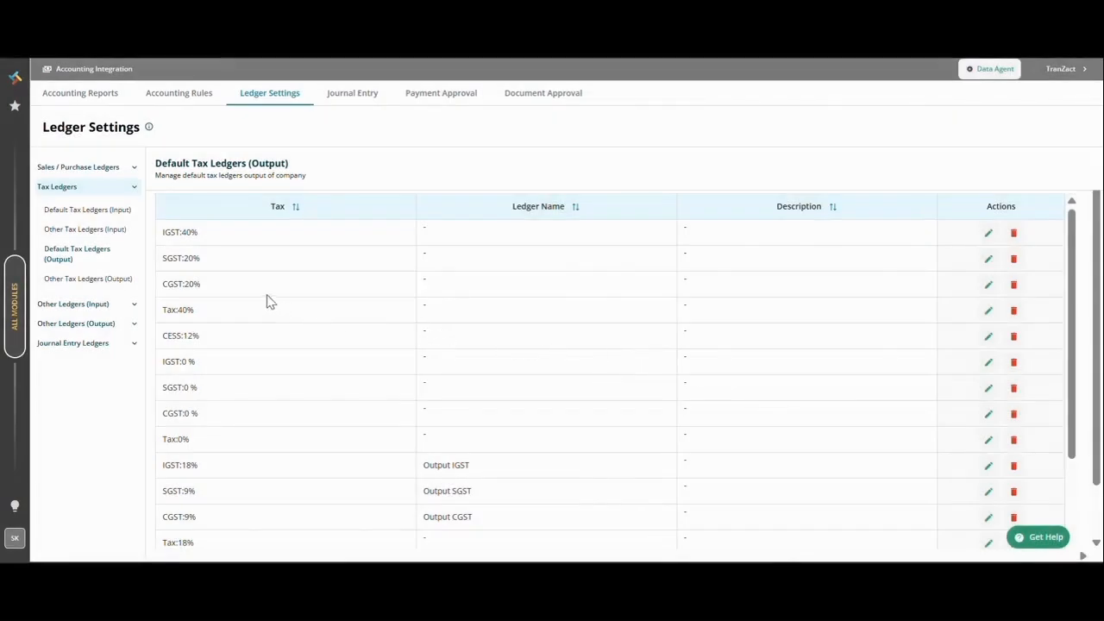
# Step: Add another output tax ledger named "Sales Ledgerr" for the tax CGST:20% and save it
pyautogui.click(131, 284)
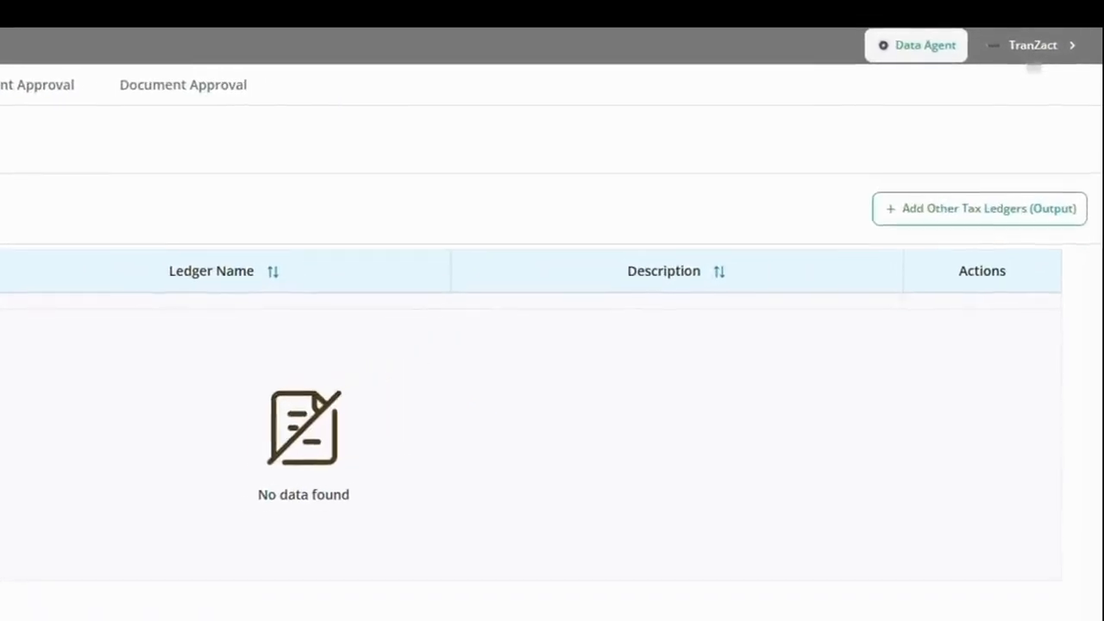
pyautogui.click(878, 224)
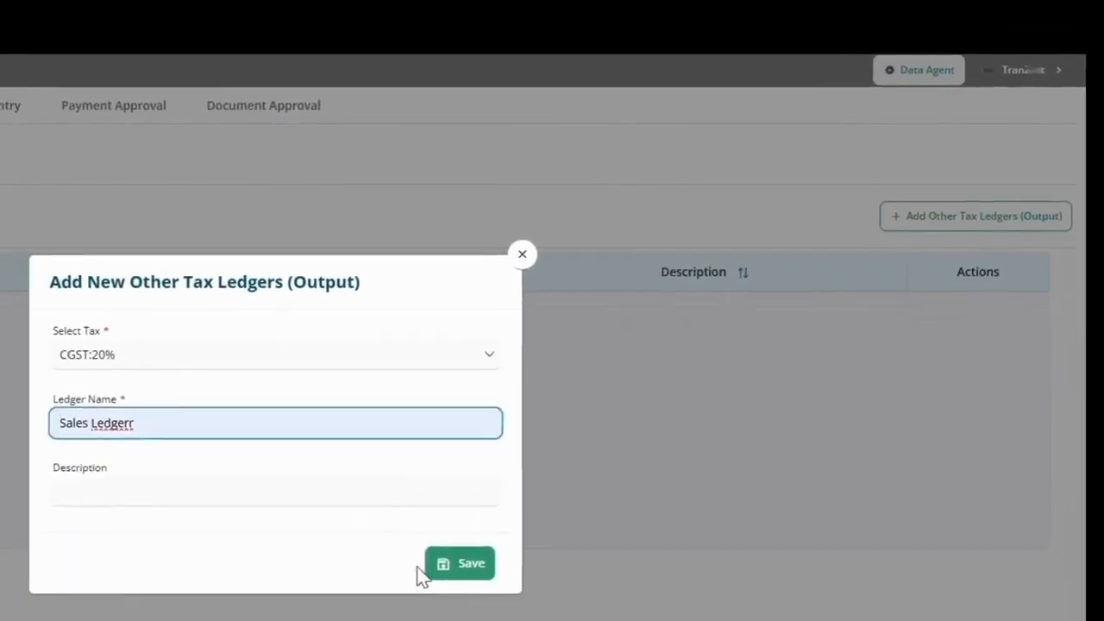
pyautogui.click(340, 616)
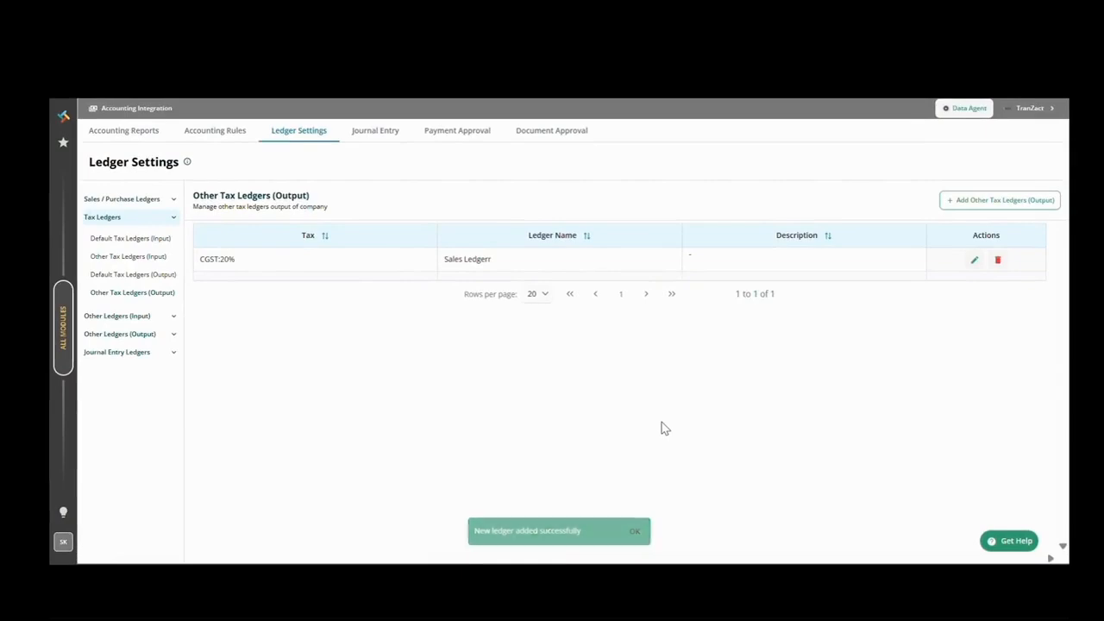
# Step: Correct the name of the CGST:20% other output tax ledger to "Sales Ledger", save it, and delete that ledger
pyautogui.click(975, 266)
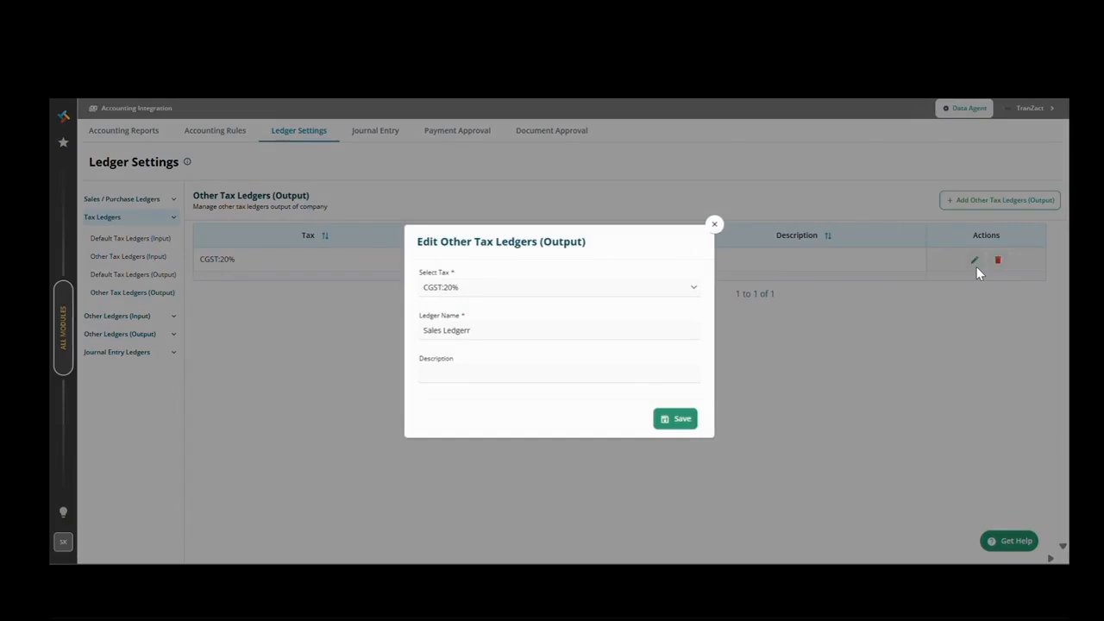
pyautogui.click(636, 328)
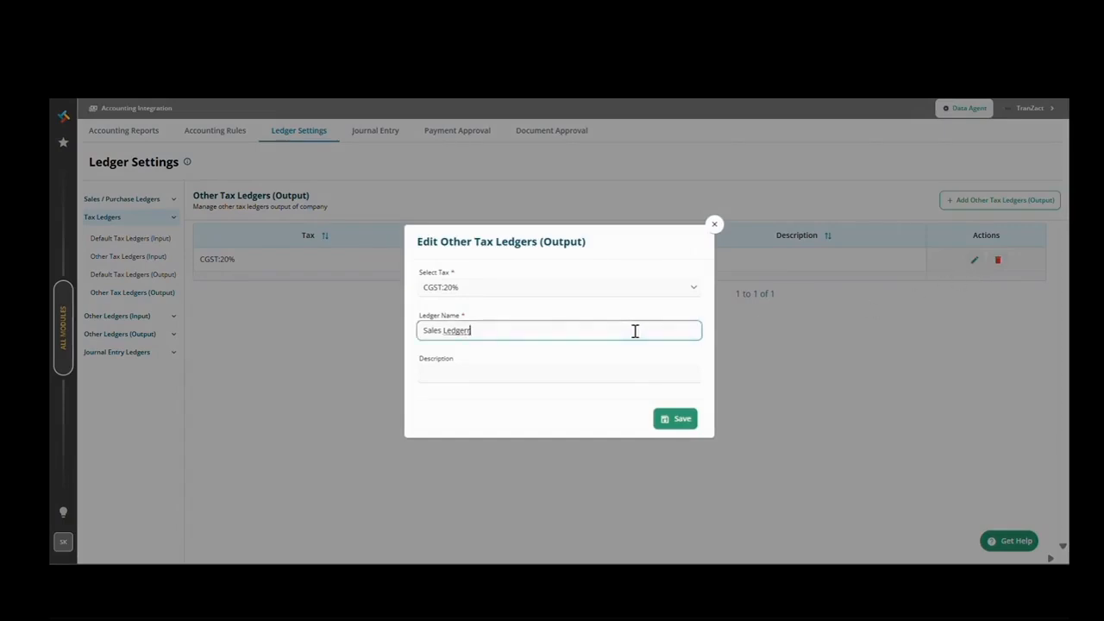
pyautogui.press('BackSpace')
pyautogui.click(647, 365)
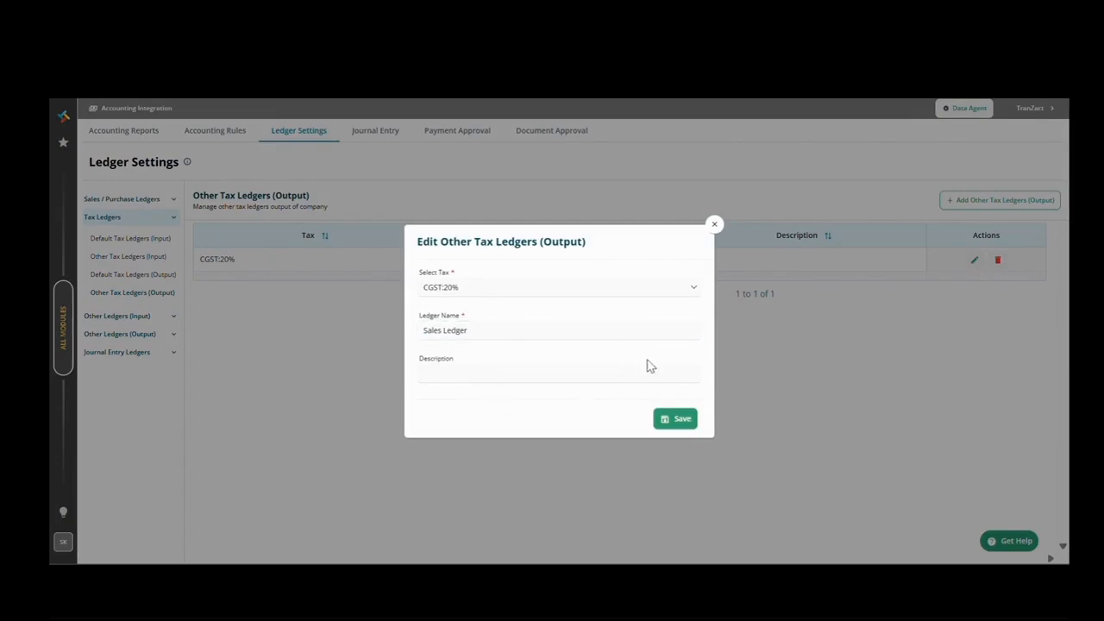
pyautogui.click(664, 422)
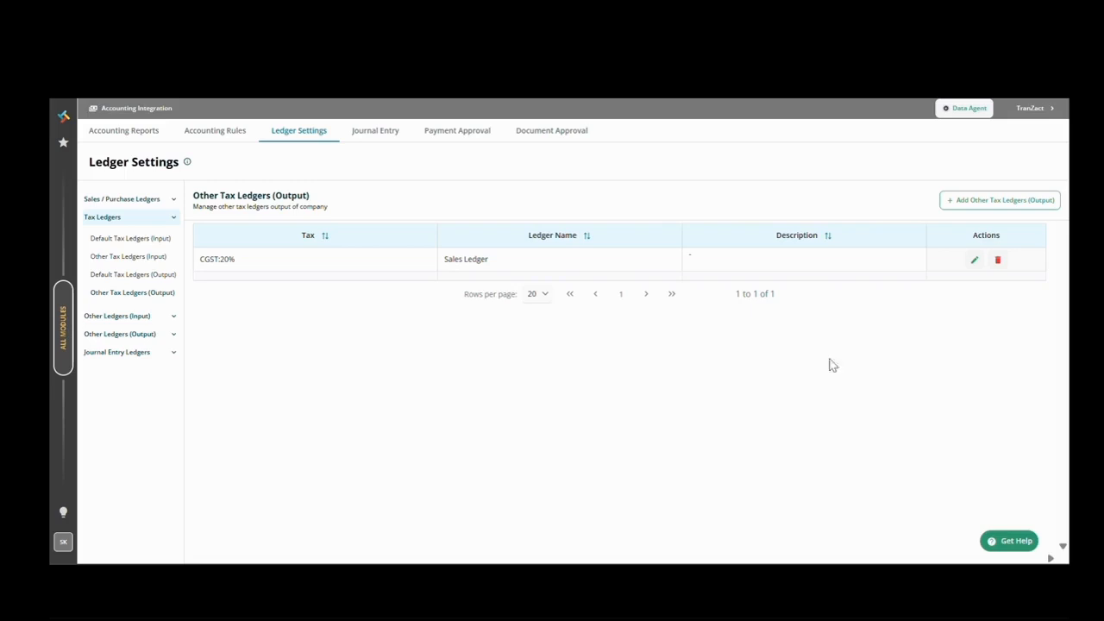
pyautogui.click(998, 260)
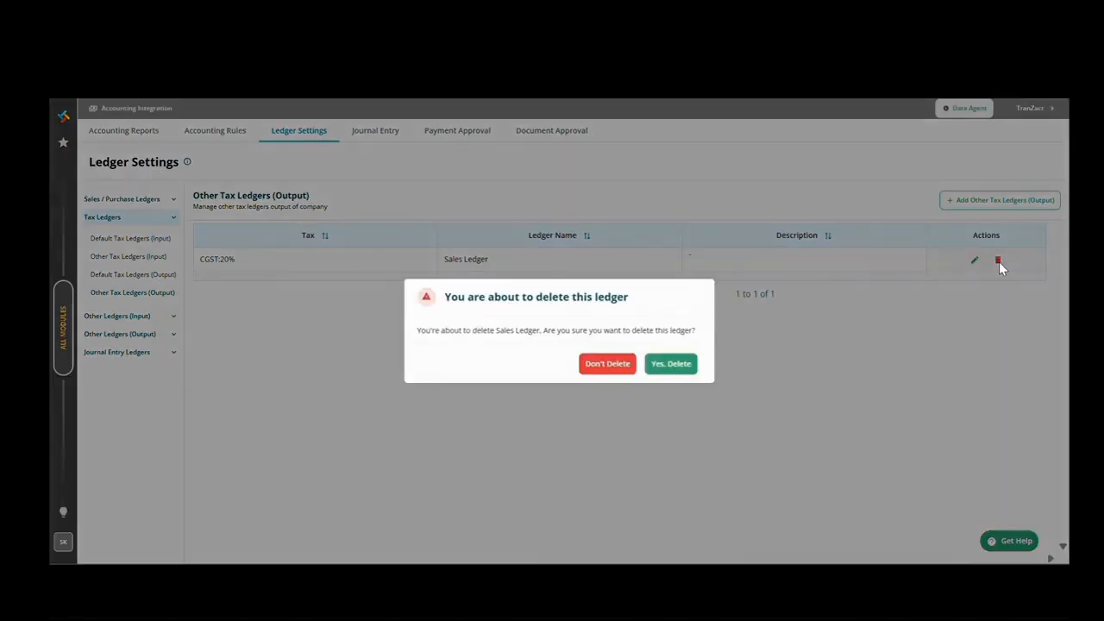
pyautogui.click(655, 373)
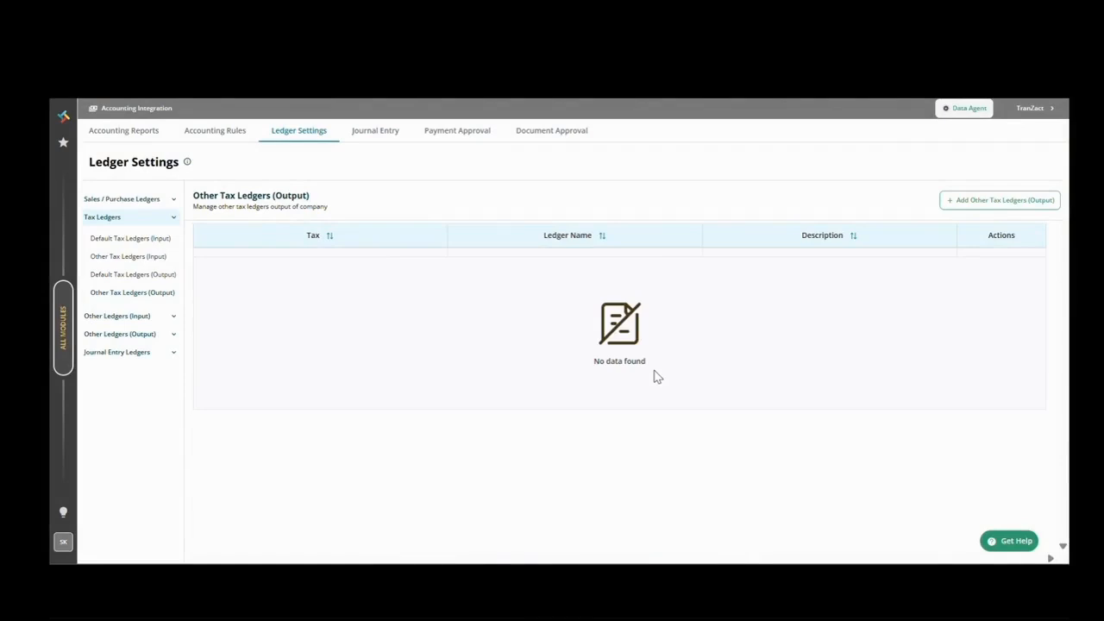
# Step: Add an input discount ledger named "Discount on Sales", leave it not marked as default, and save it
pyautogui.click(162, 317)
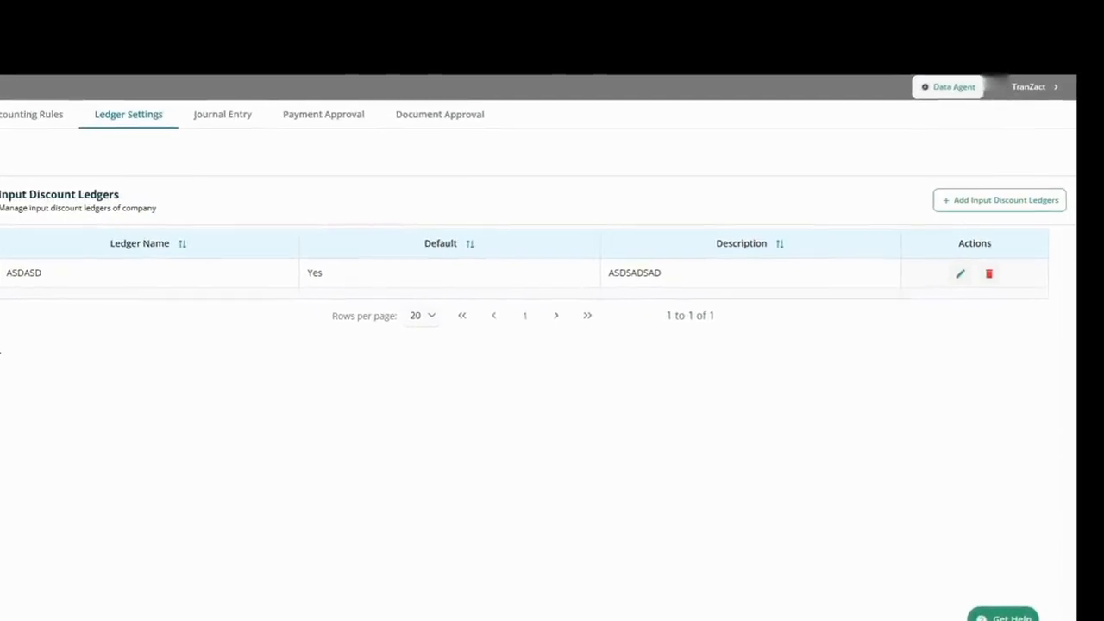
pyautogui.click(900, 209)
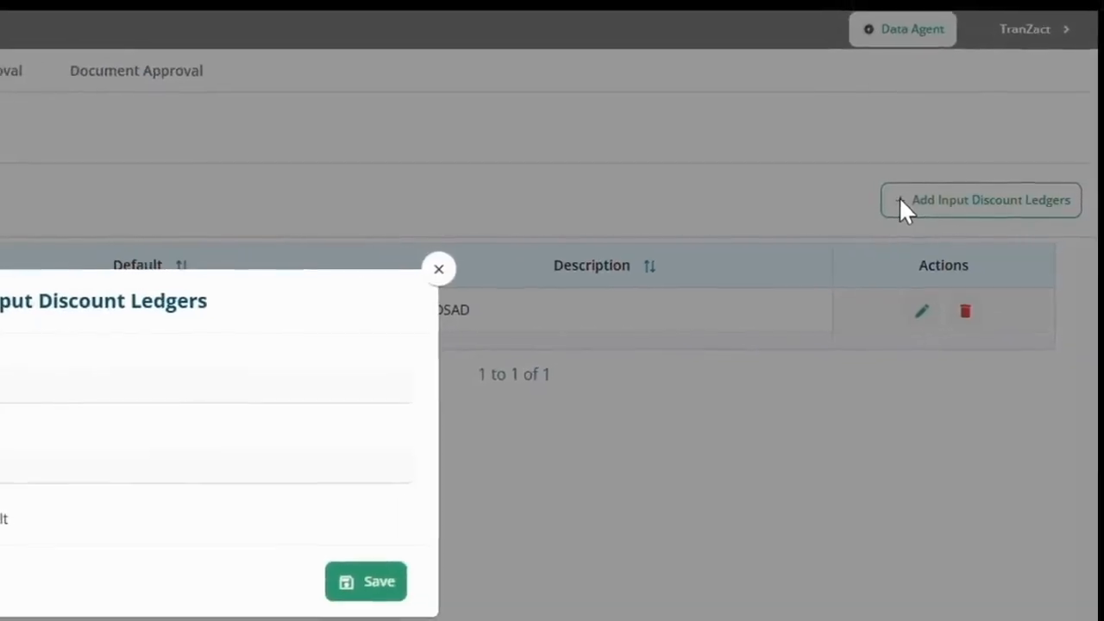
pyautogui.write('Discount on Sales')
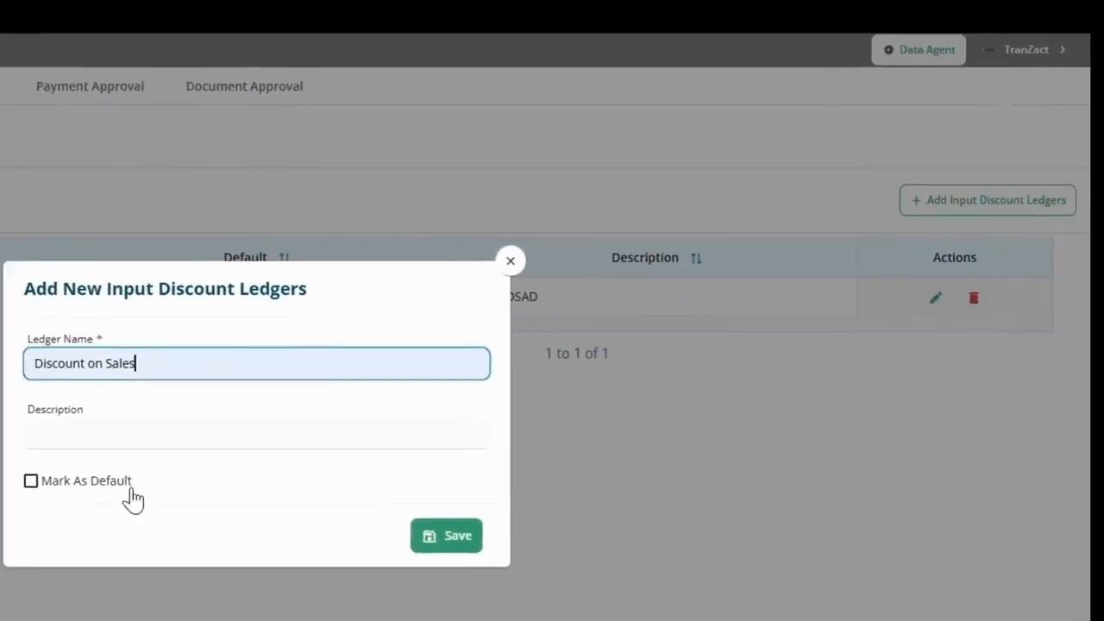
pyautogui.click(131, 488)
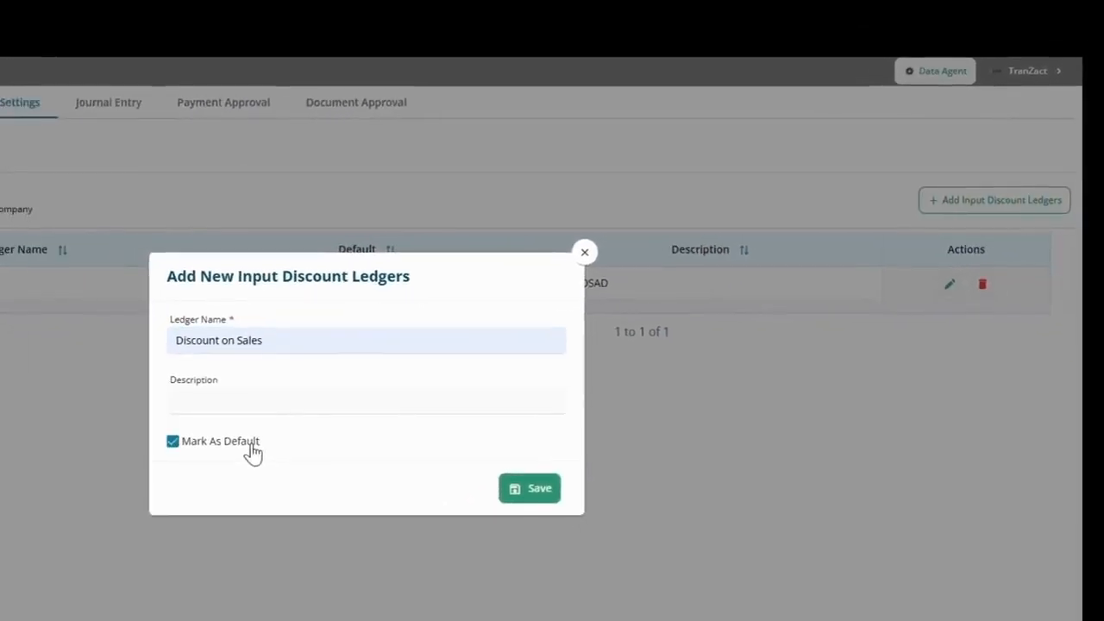
pyautogui.click(379, 407)
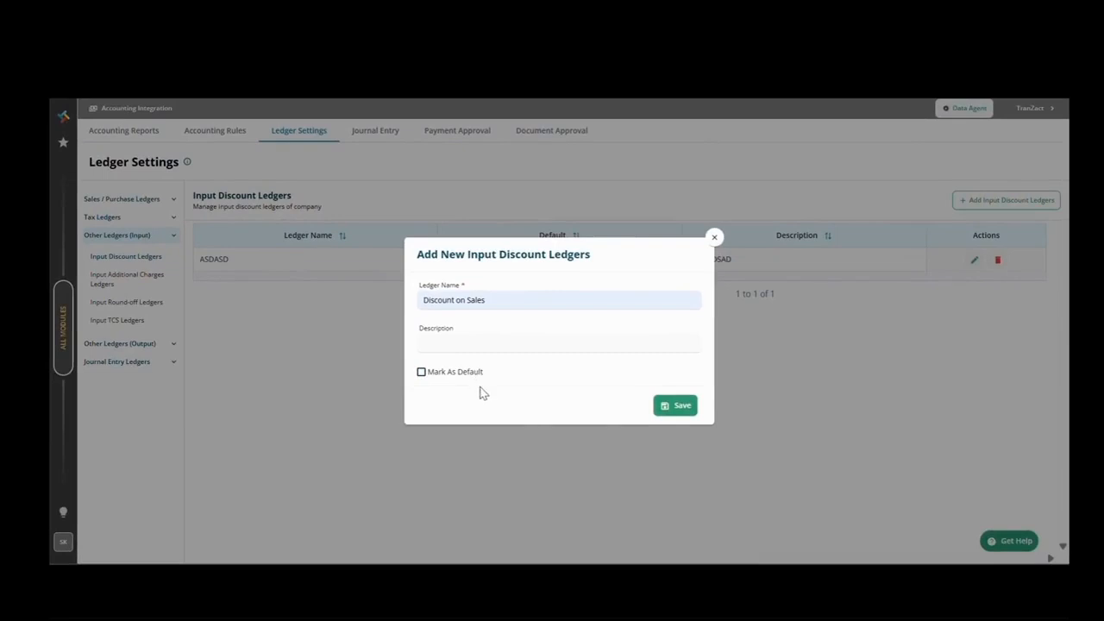
pyautogui.click(676, 411)
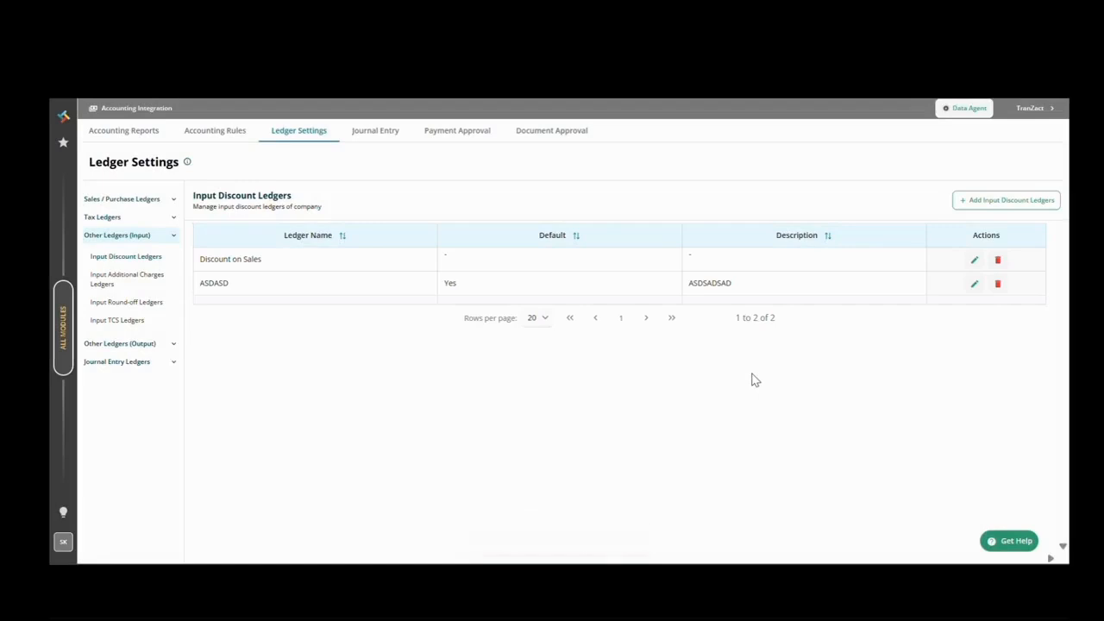
# Step: View the edit form of the input discount ledger Discount on Sales without changes, and delete that ledger
pyautogui.click(973, 261)
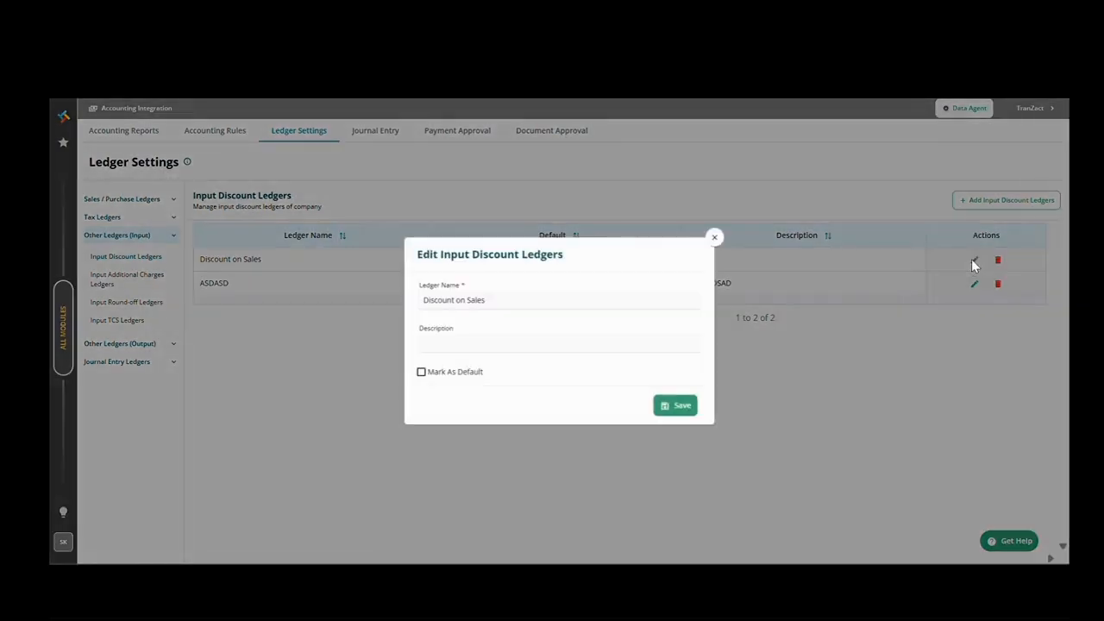
pyautogui.click(715, 238)
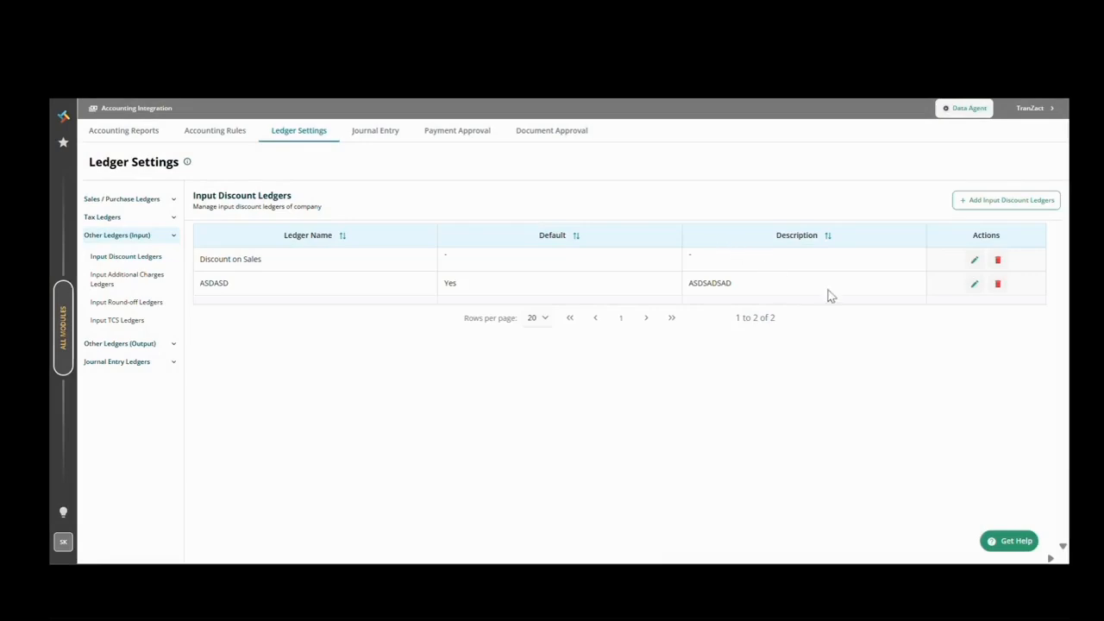
pyautogui.click(998, 261)
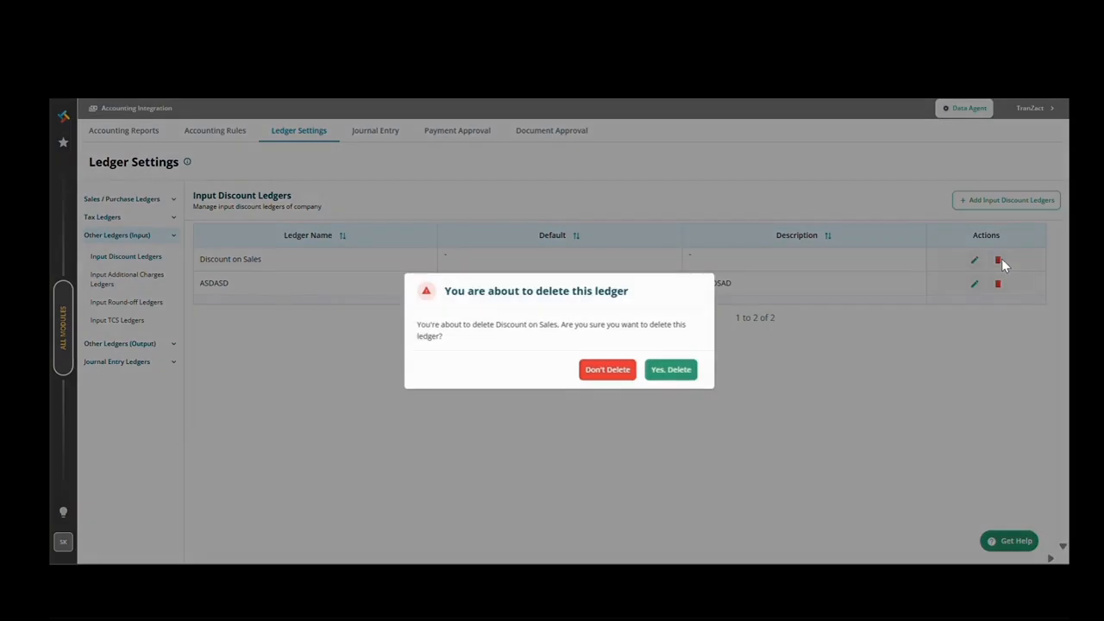
pyautogui.click(669, 370)
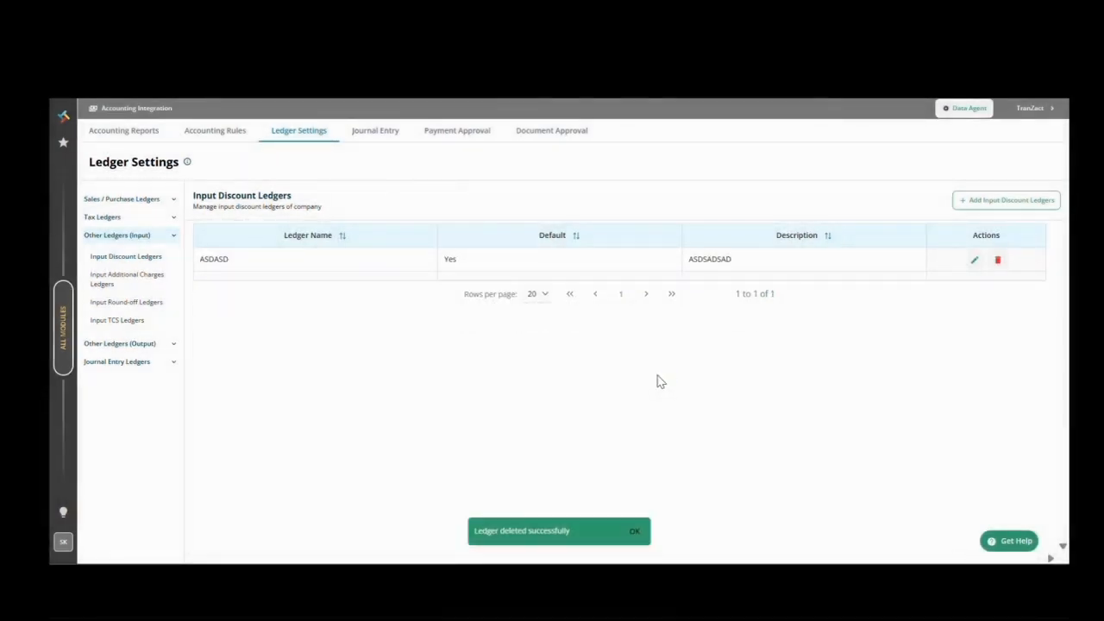
# Step: Add an input additional charges ledger named "Sales Ledger", leave it not marked as default, and save it
pyautogui.click(161, 278)
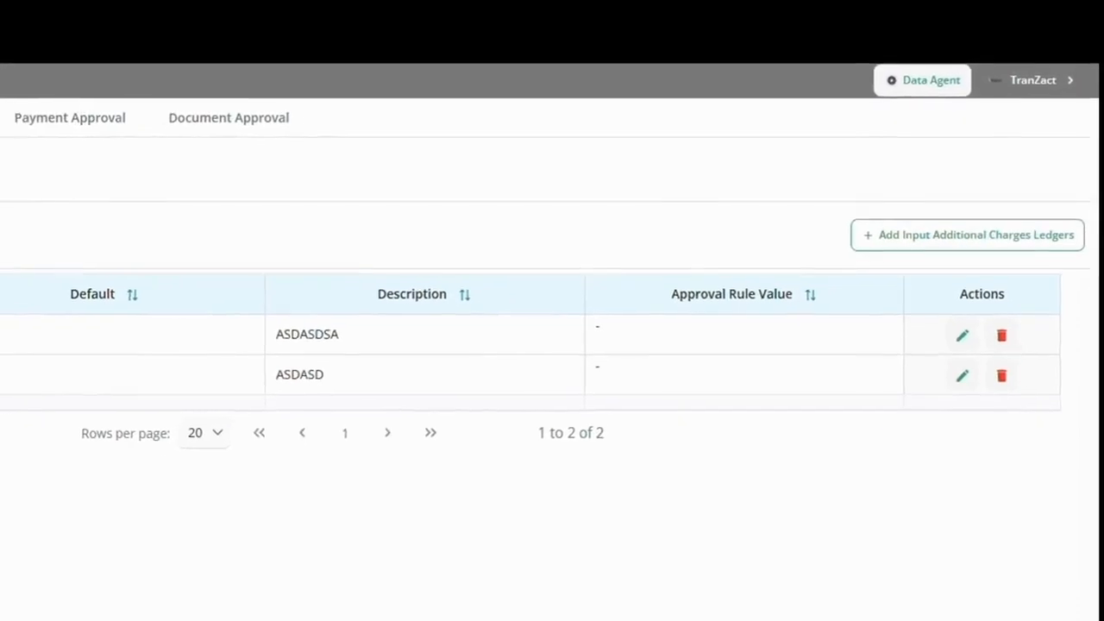
pyautogui.click(880, 228)
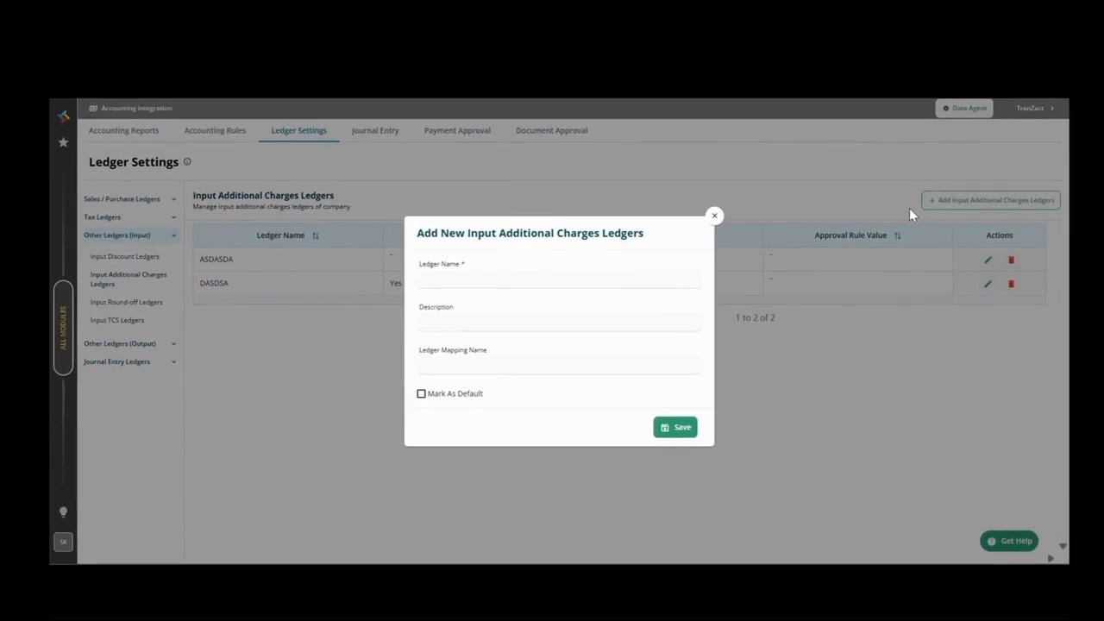
pyautogui.write('Sales Ledger')
pyautogui.click(478, 399)
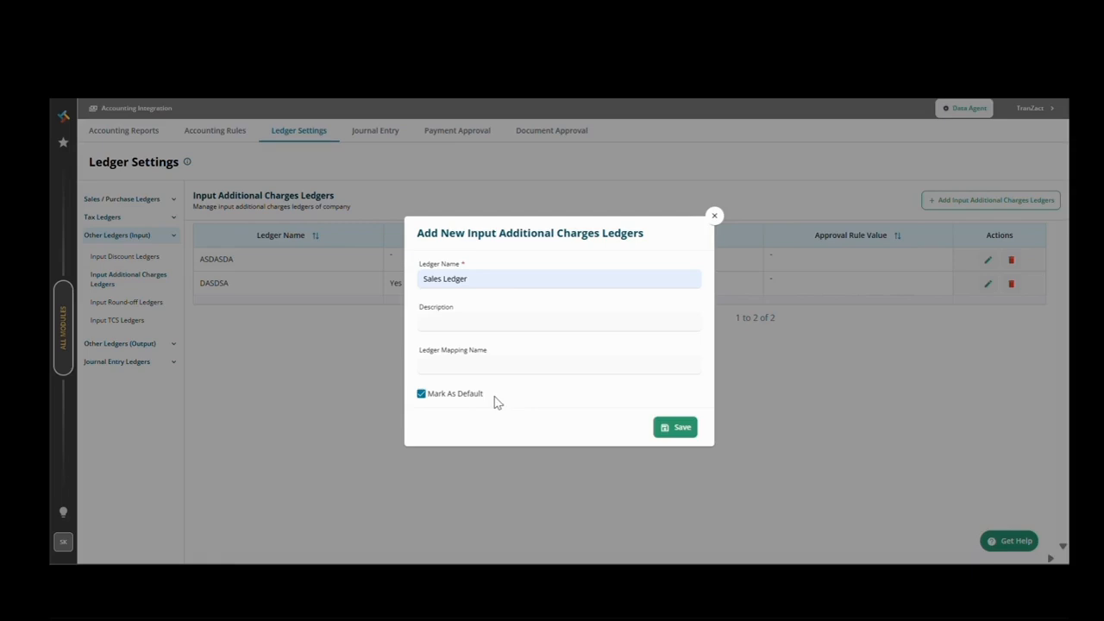
pyautogui.click(462, 394)
pyautogui.click(662, 430)
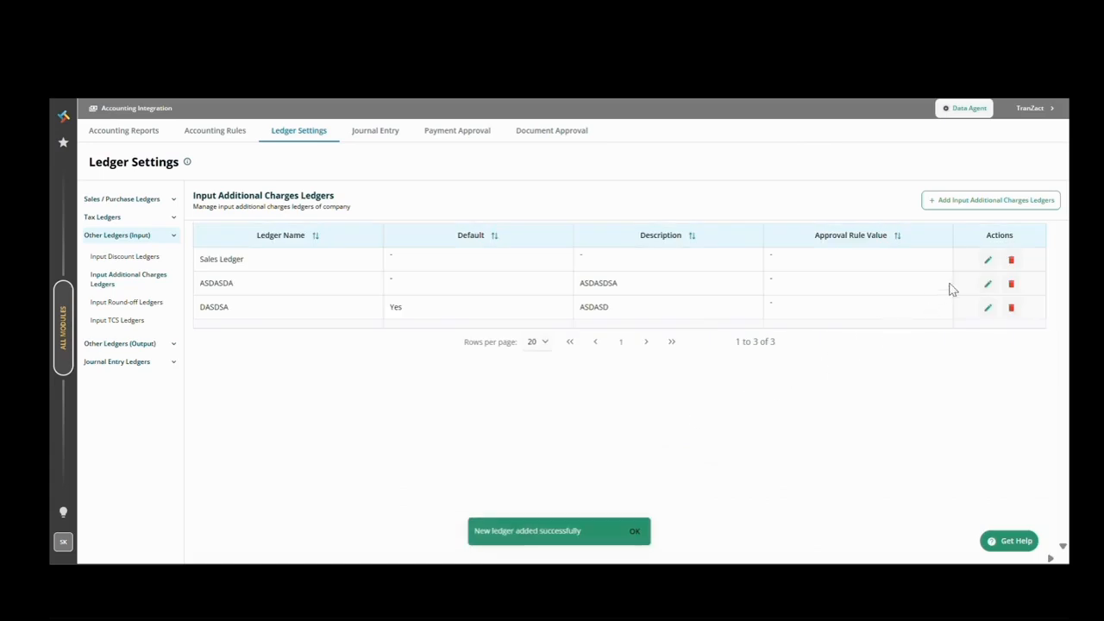
# Step: View the edit form of the input additional charges ledger Sales Ledger without changes, and delete that ledger
pyautogui.click(985, 260)
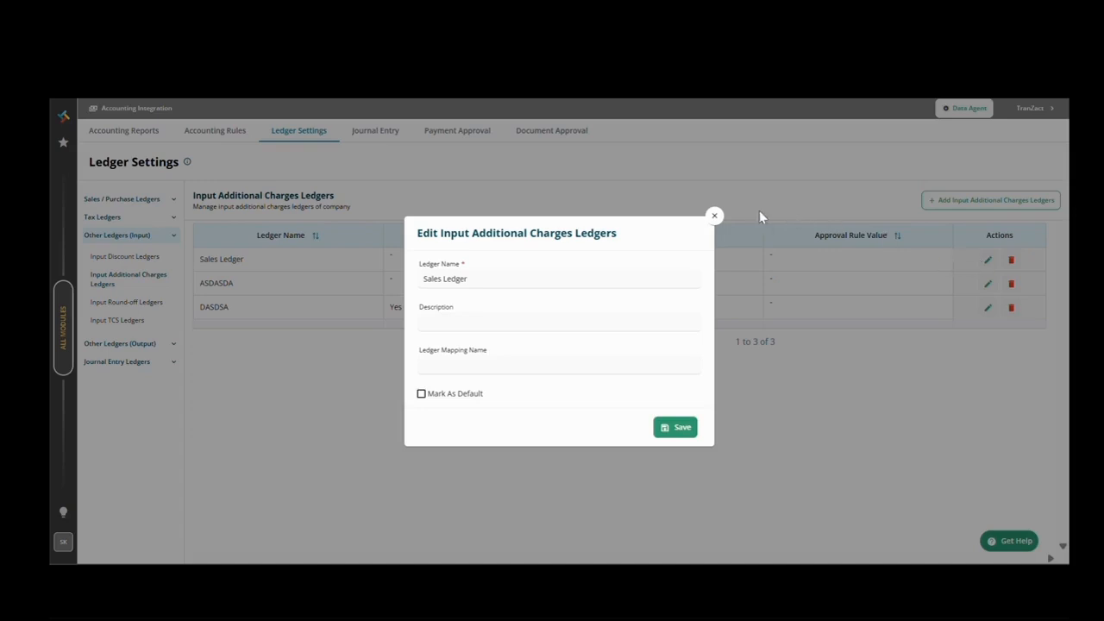
pyautogui.click(714, 216)
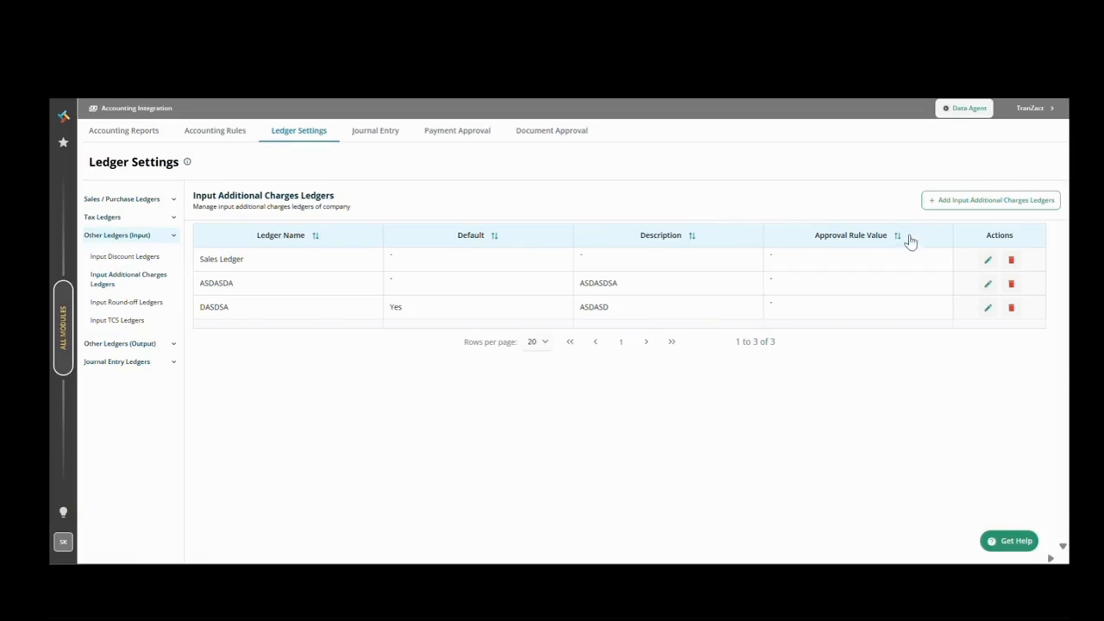
pyautogui.click(1013, 260)
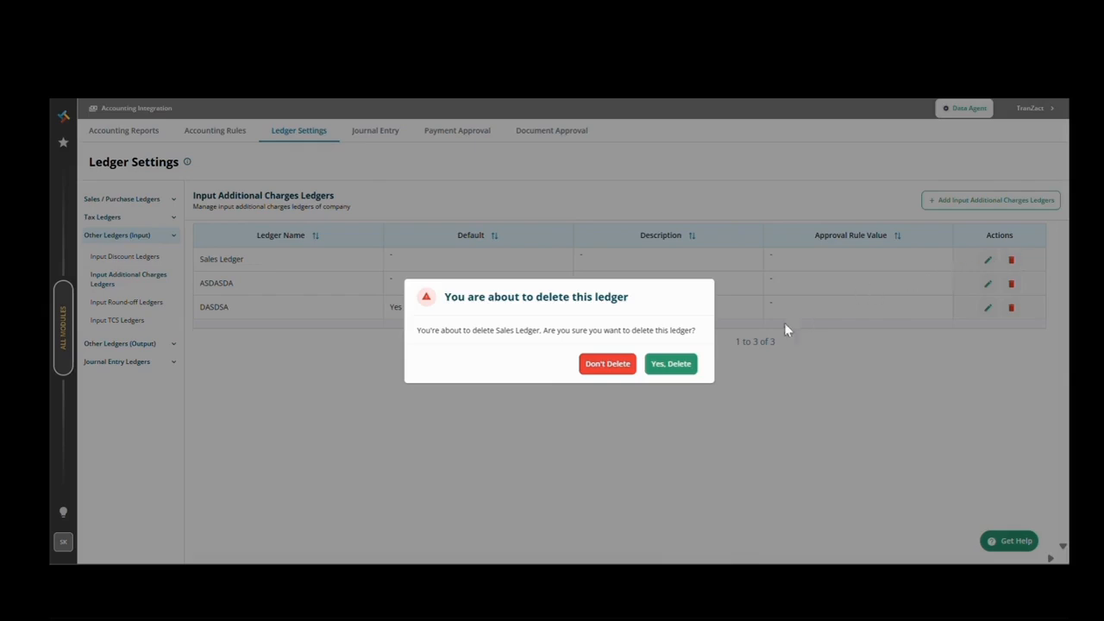
pyautogui.click(671, 364)
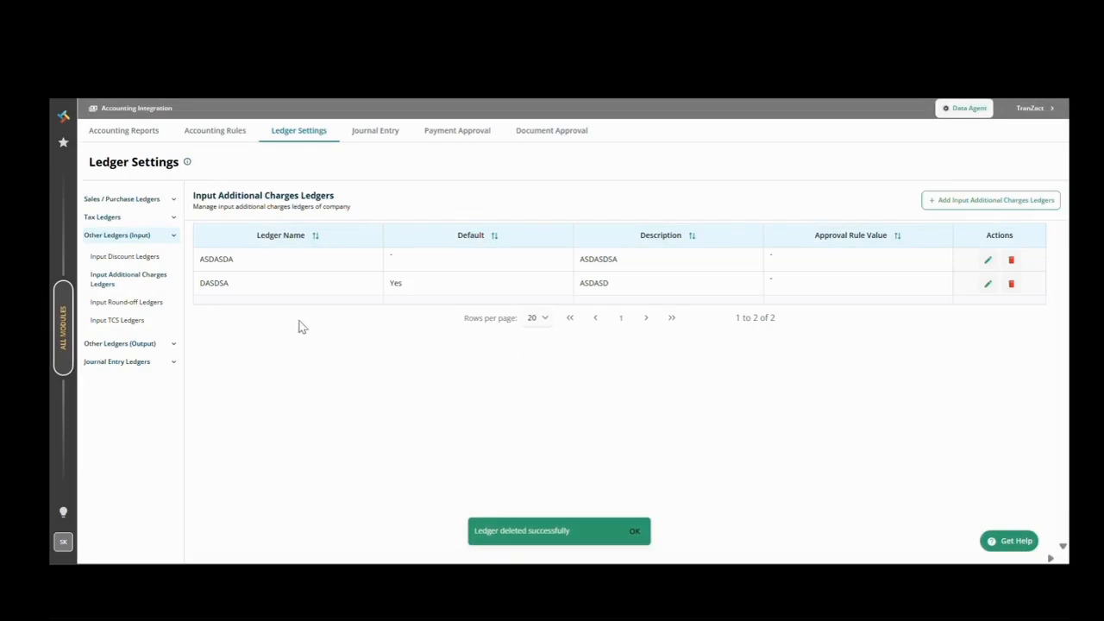
# Step: Add and save an input round-off ledger named "Input Ledger", and view its edit form without changes
pyautogui.click(163, 306)
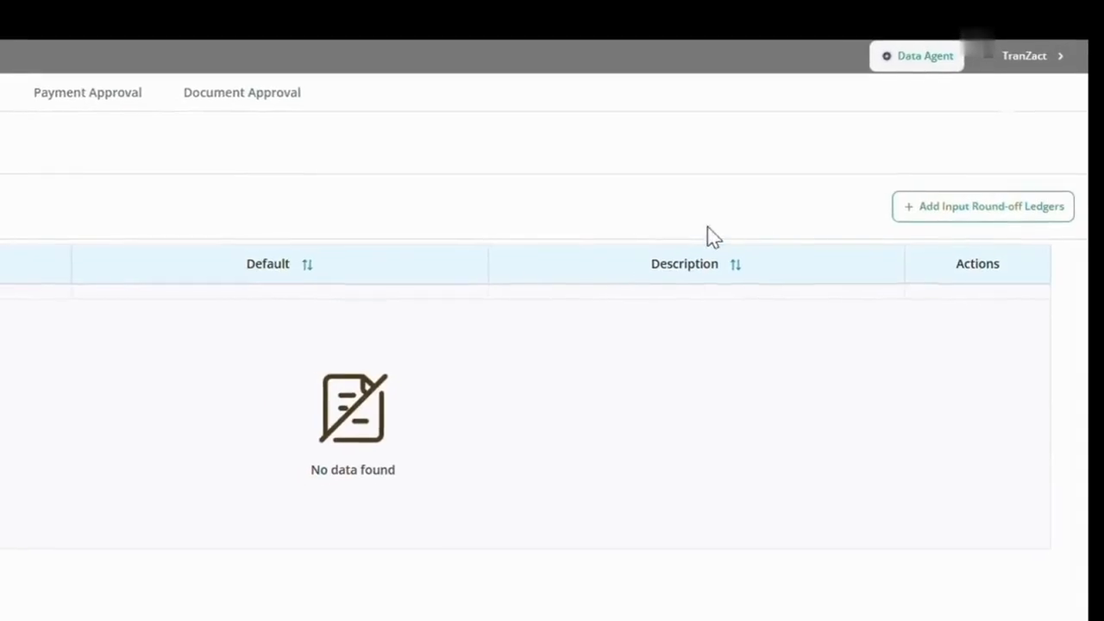
pyautogui.click(935, 208)
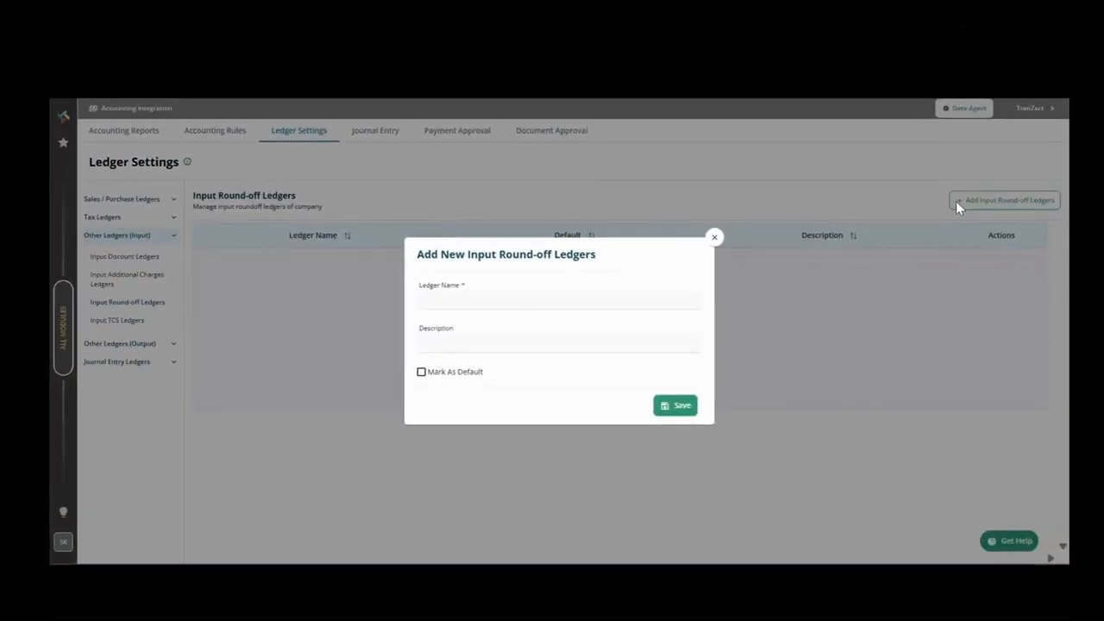
pyautogui.write('Input Ledger')
pyautogui.click(672, 412)
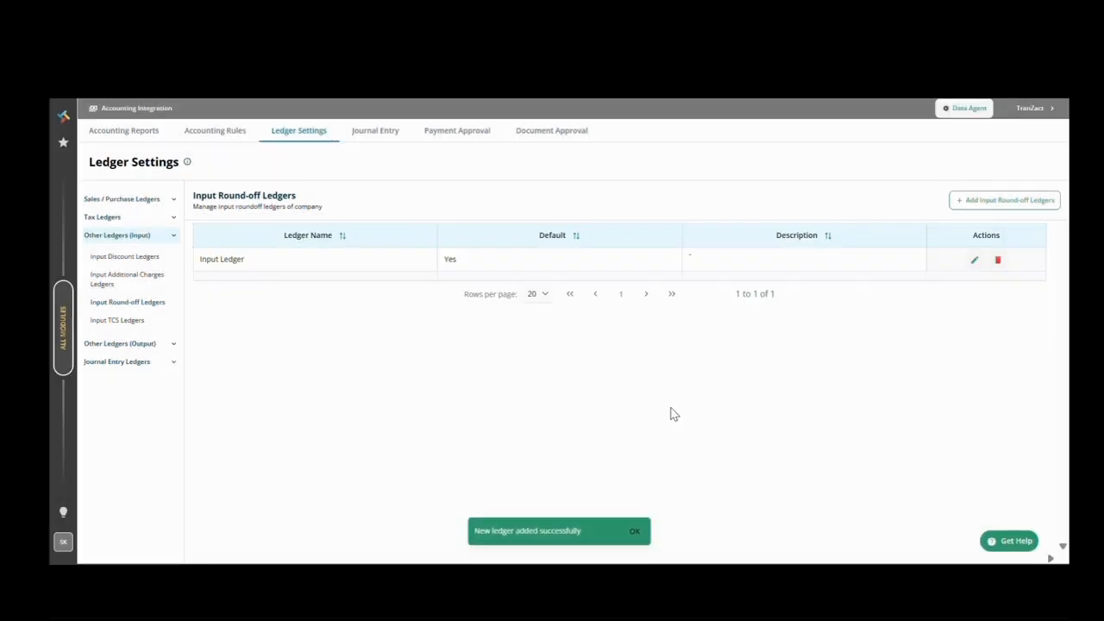
pyautogui.click(974, 260)
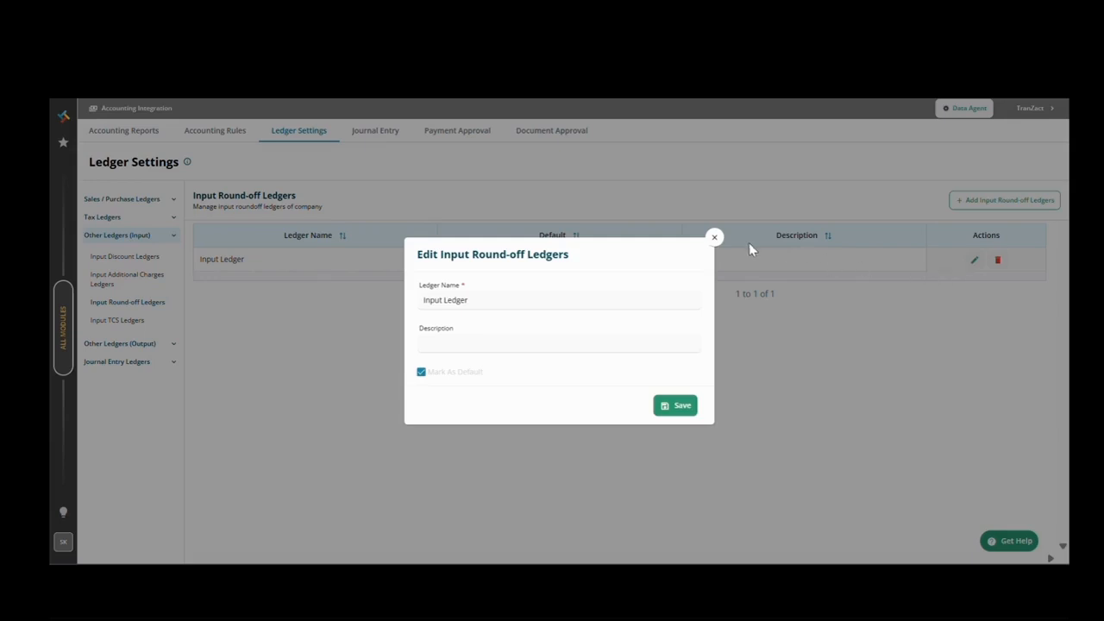
pyautogui.click(713, 240)
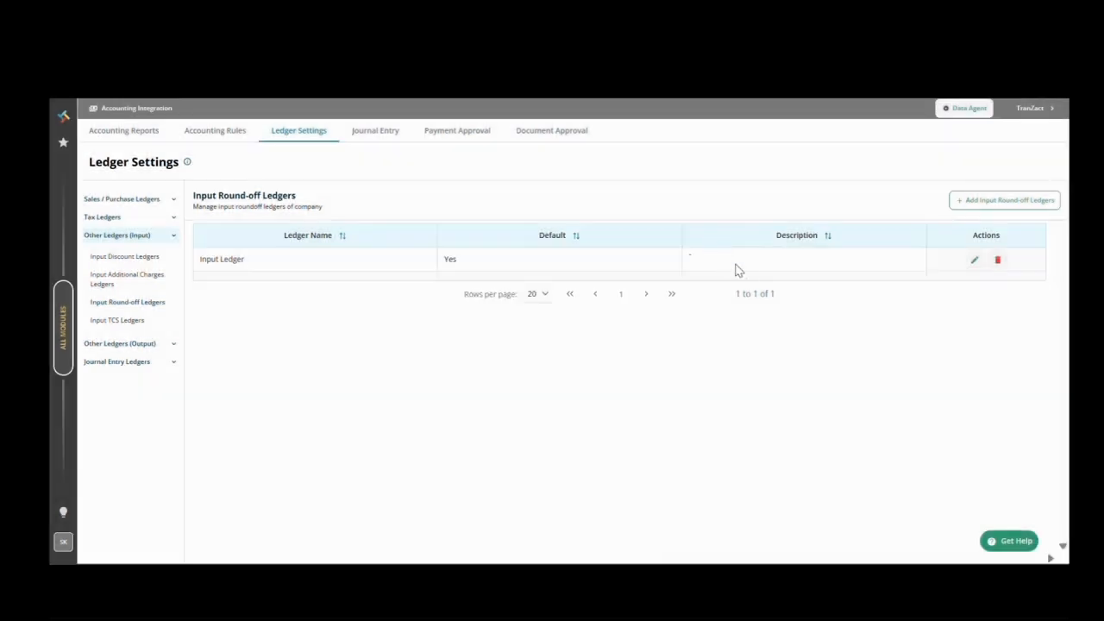
# Step: Add an input TCS ledger named "Input TCS Ledger", leave it not marked as default, and save it
pyautogui.click(163, 326)
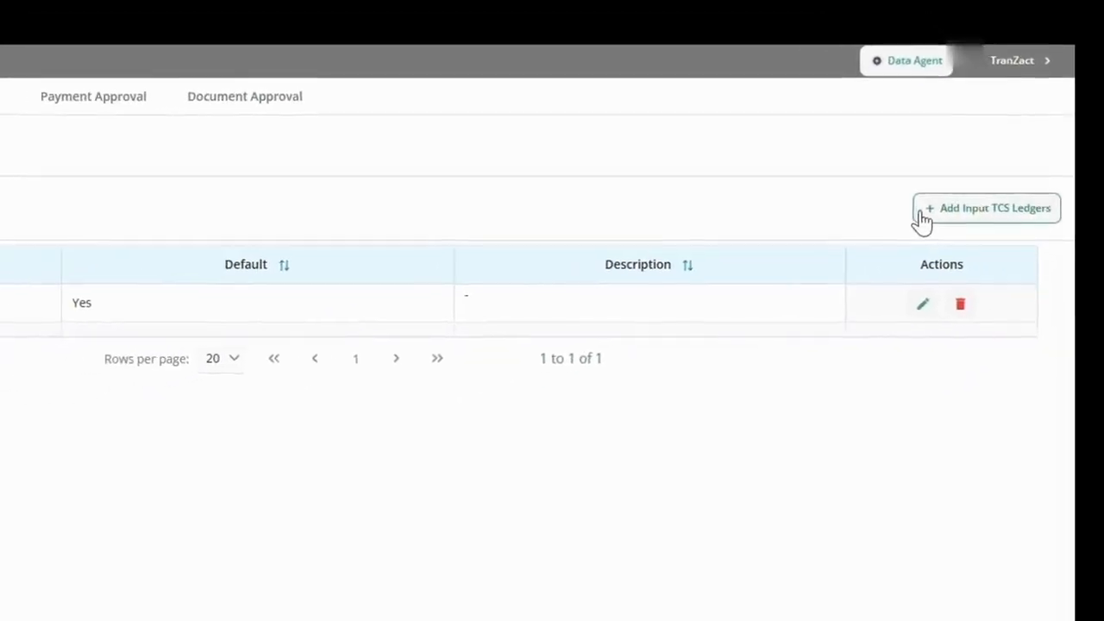
pyautogui.click(920, 212)
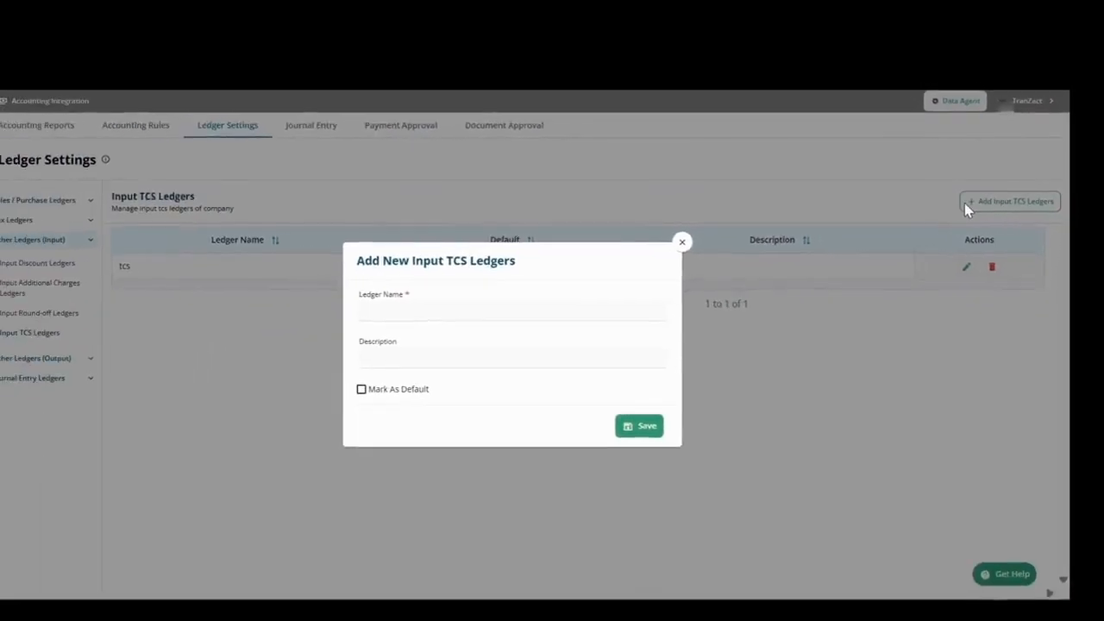
pyautogui.write('Input TCS Ledger')
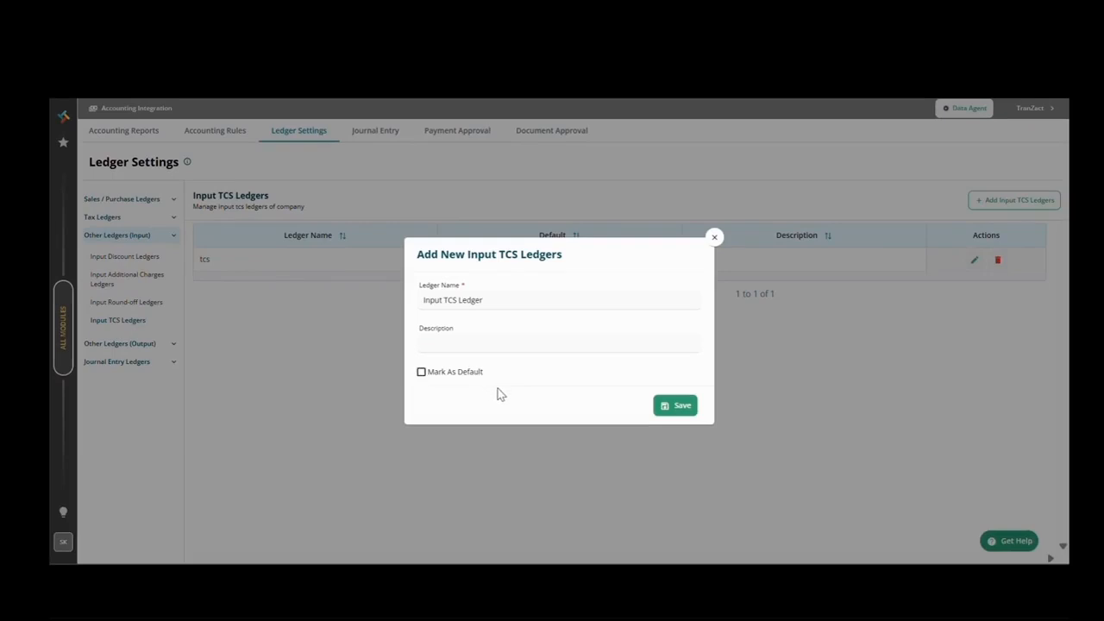
pyautogui.click(662, 405)
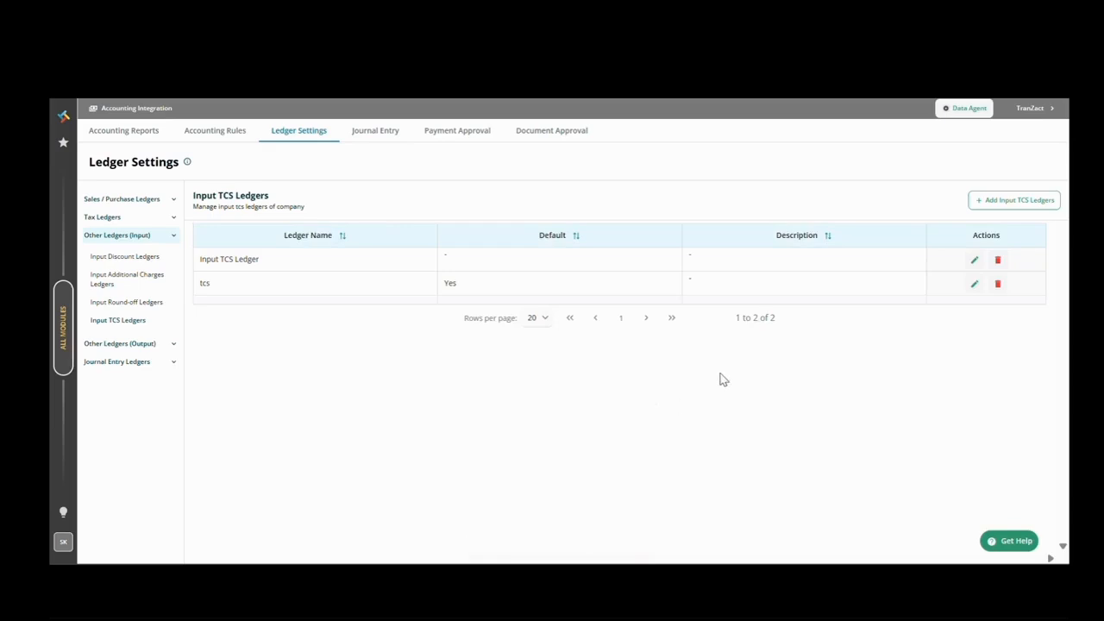
# Step: View the edit form of the input TCS ledger Input TCS Ledger without changes, and delete that ledger
pyautogui.click(974, 261)
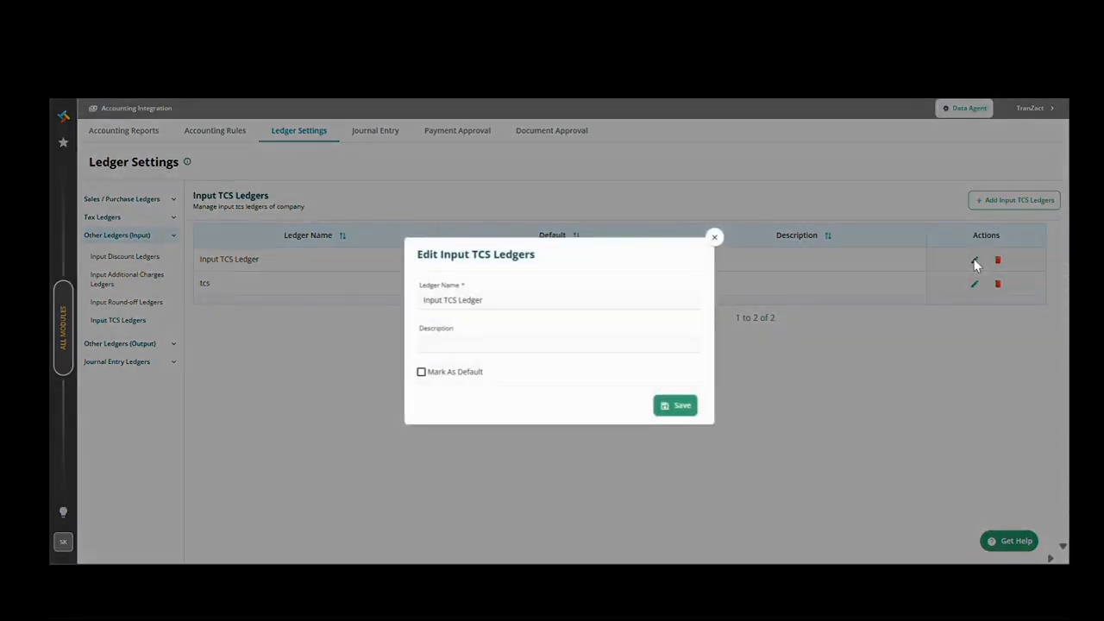
pyautogui.click(715, 245)
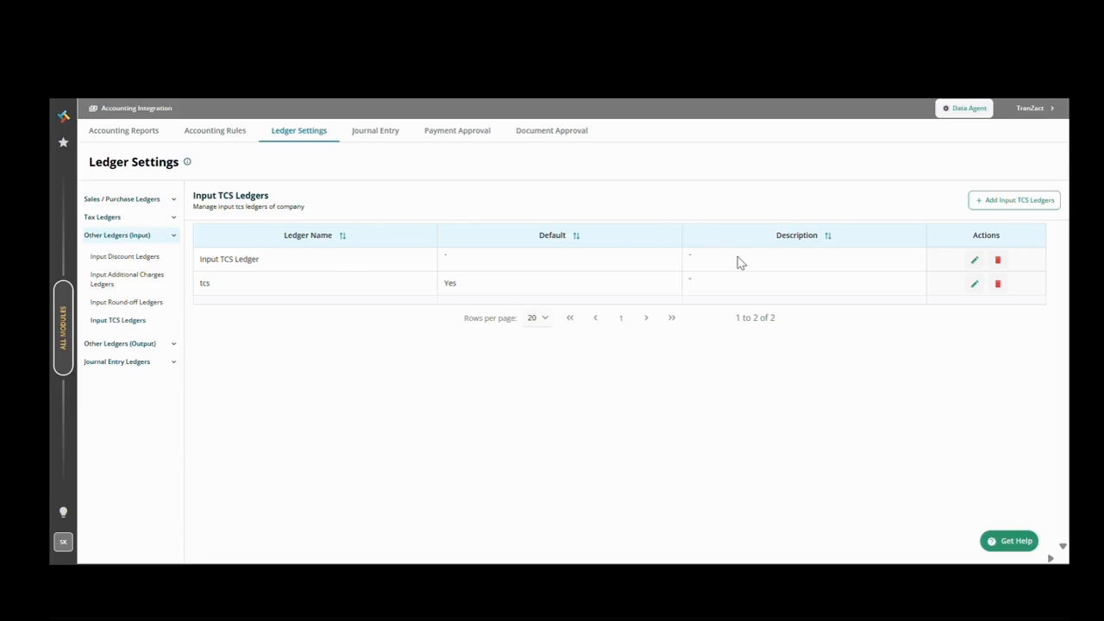
pyautogui.click(997, 263)
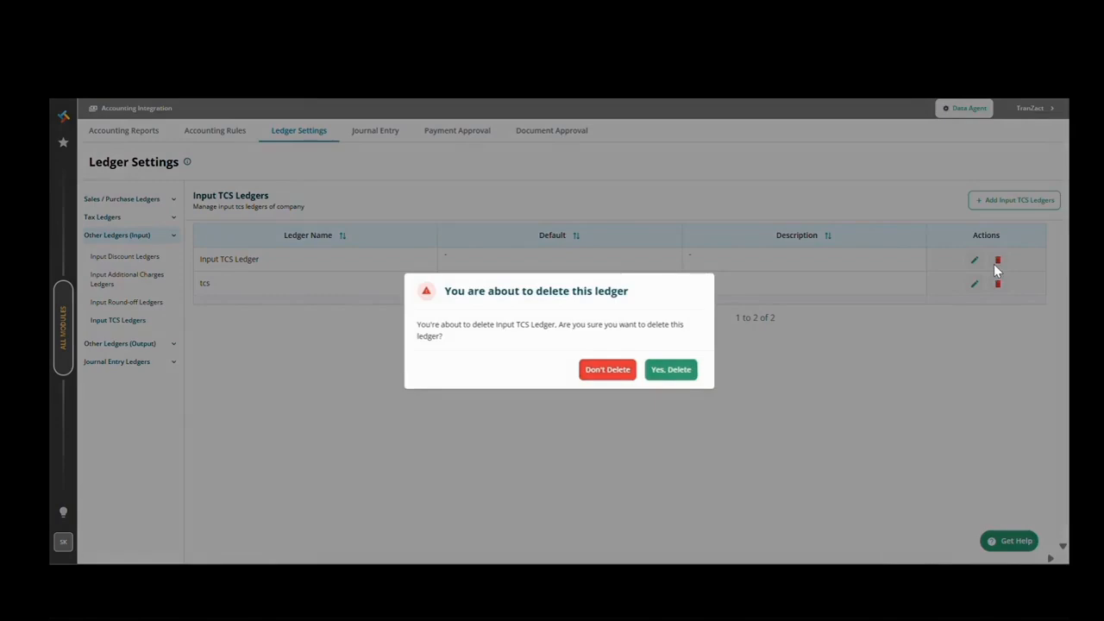
pyautogui.click(675, 374)
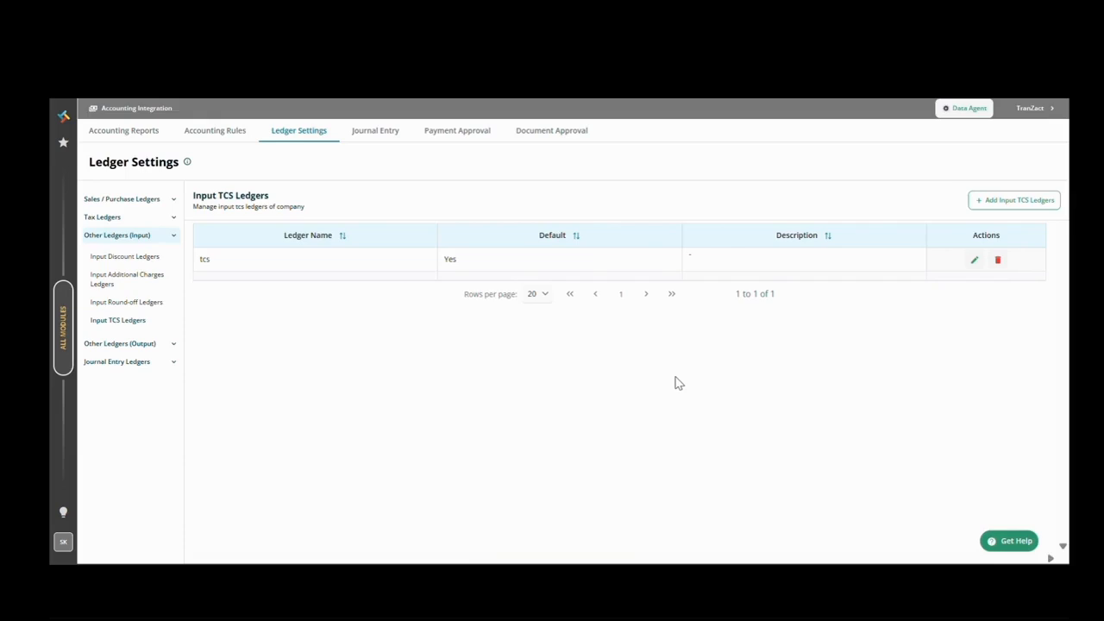
# Step: Add an output discount ledger named "Output Discount Ledger", leave it not marked as default, and save it
pyautogui.click(165, 345)
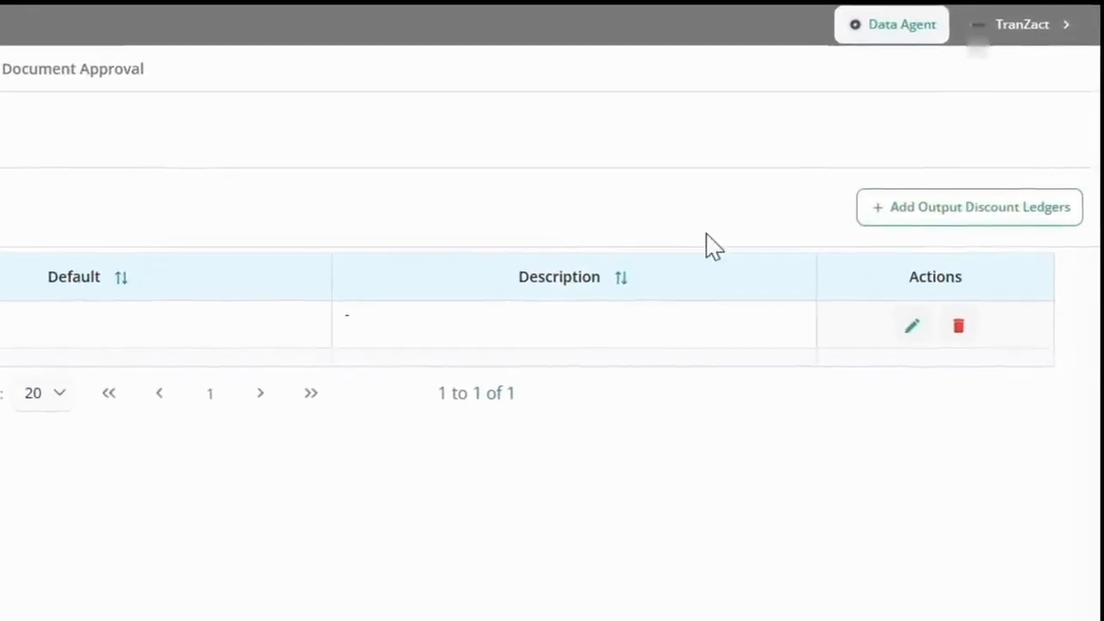
pyautogui.click(880, 217)
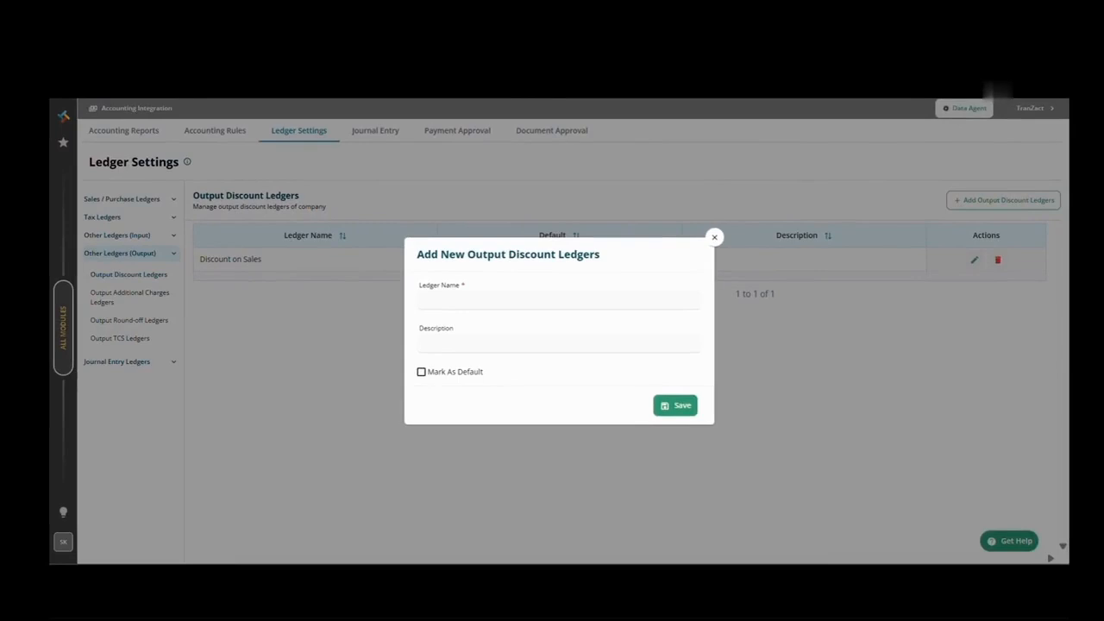
pyautogui.write('Output Discount Ledger')
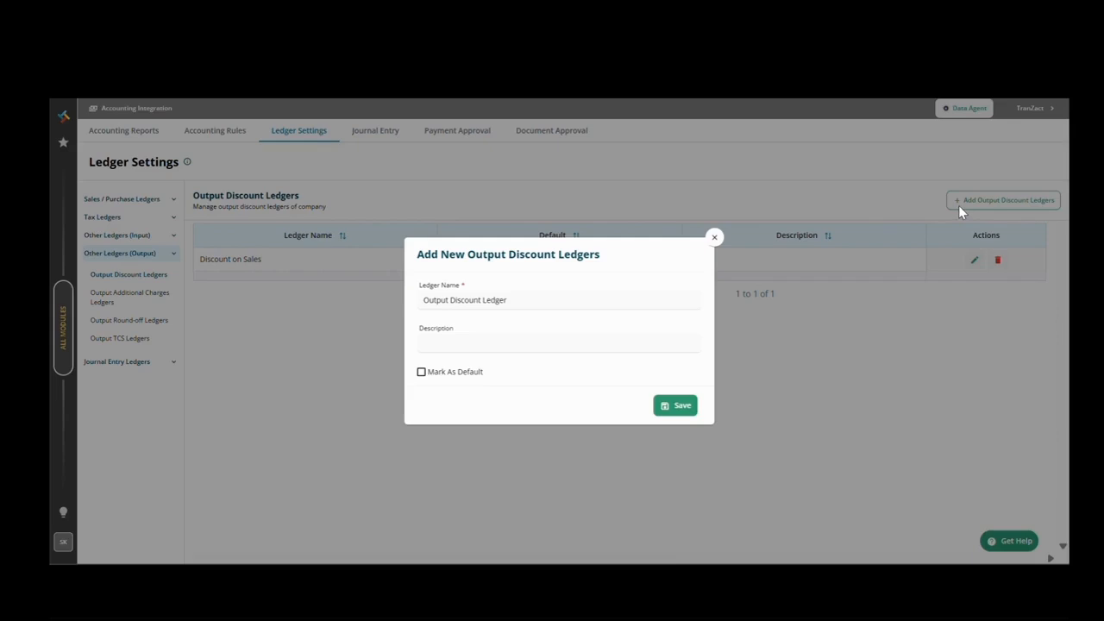
pyautogui.click(690, 408)
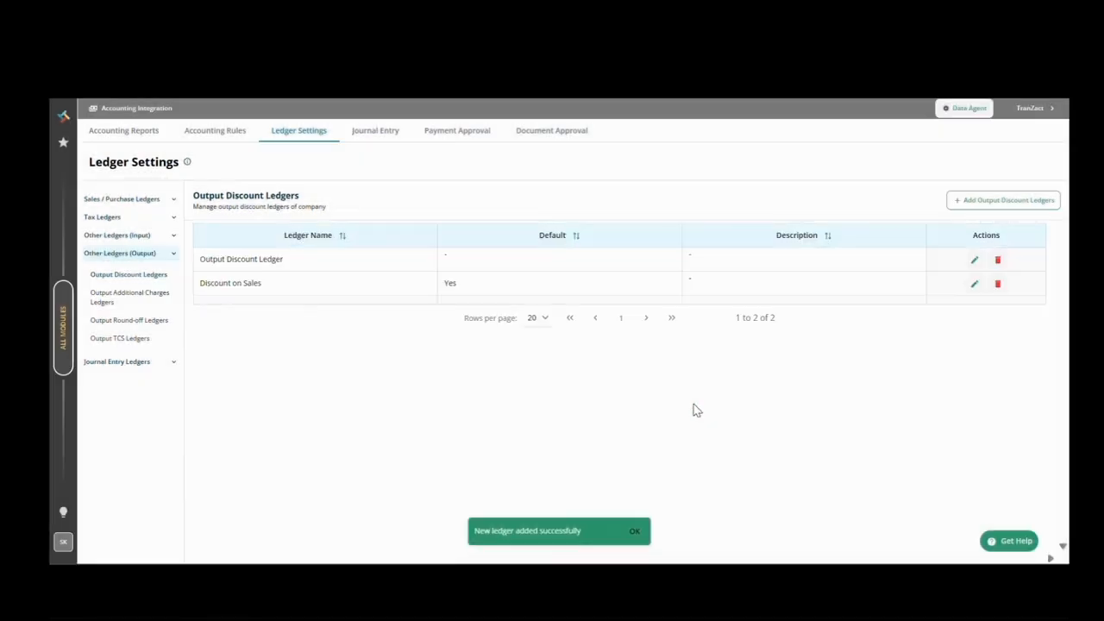
# Step: View the edit form of the output discount ledger Output Discount Ledger without changes, and delete that ledger
pyautogui.click(975, 261)
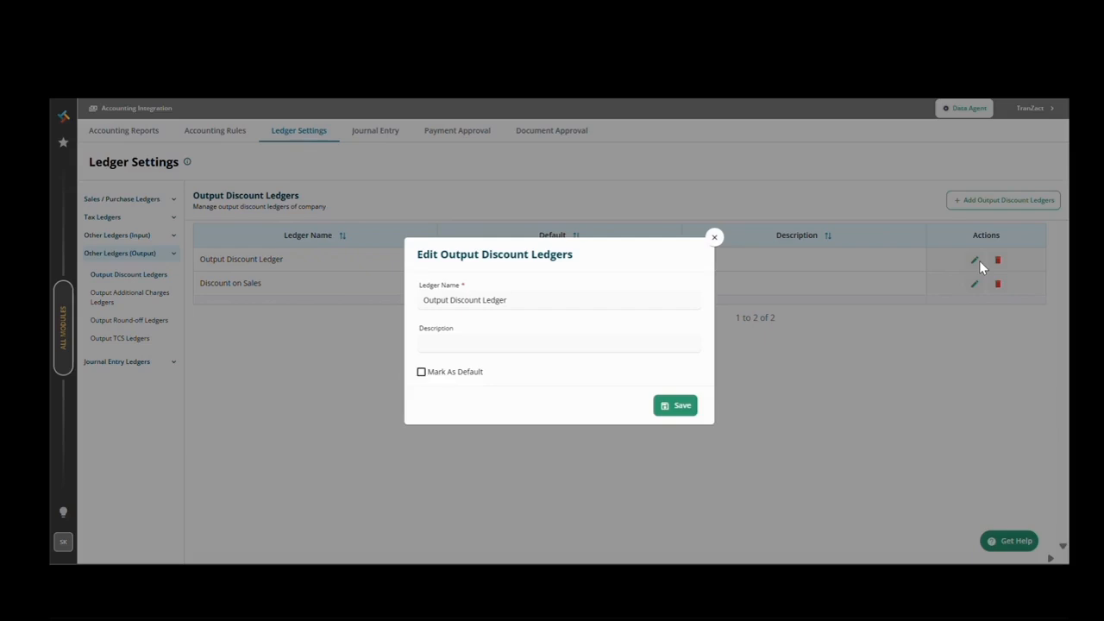
pyautogui.click(715, 238)
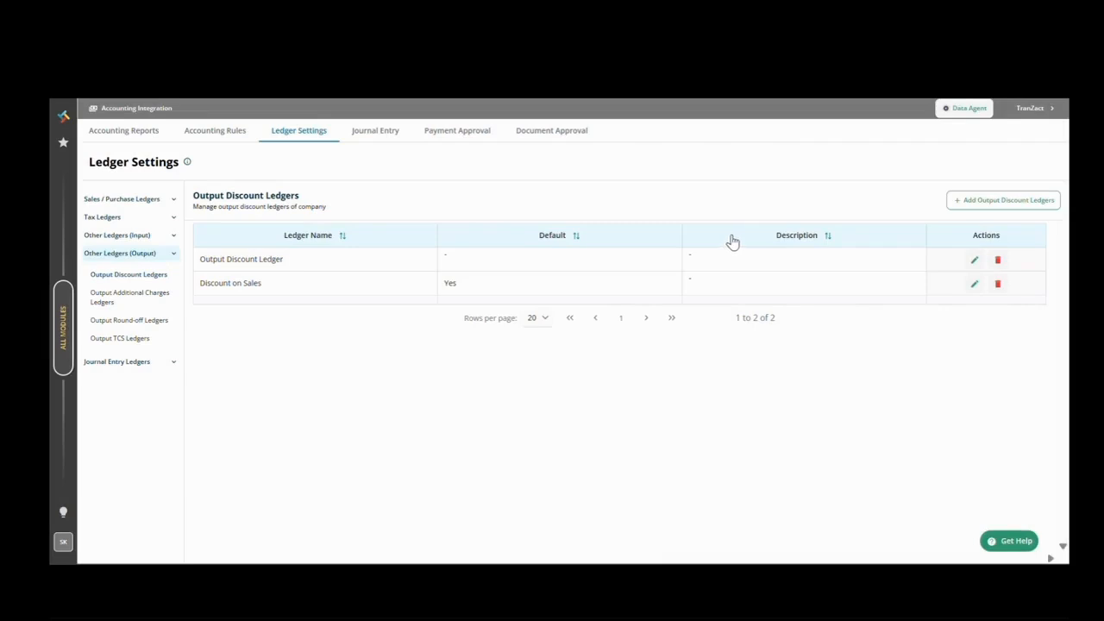
pyautogui.click(998, 258)
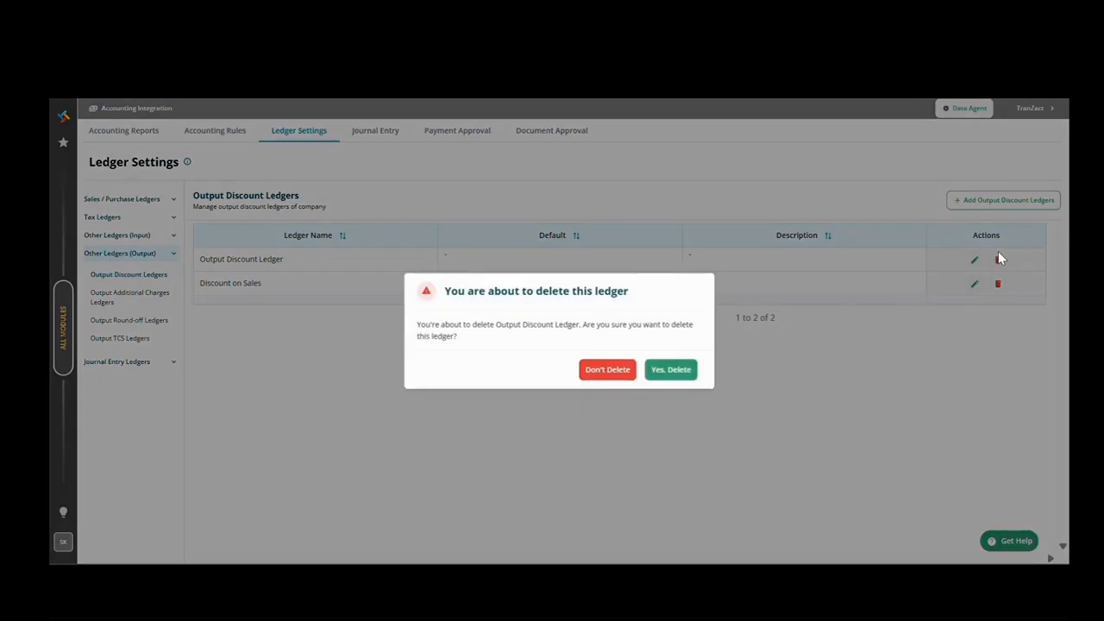
pyautogui.click(681, 373)
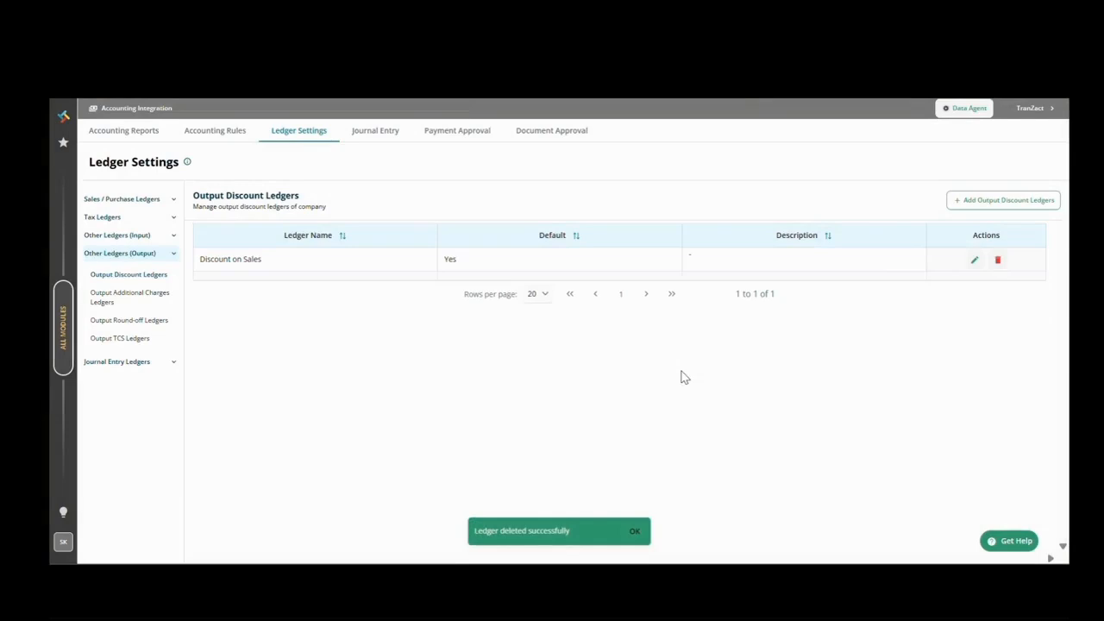
# Step: Add an output additional charges ledger named "Additional Charges Ledger" with mapping name FREIGHT_OUT_CHG, leave it not marked as default, and save it
pyautogui.click(169, 297)
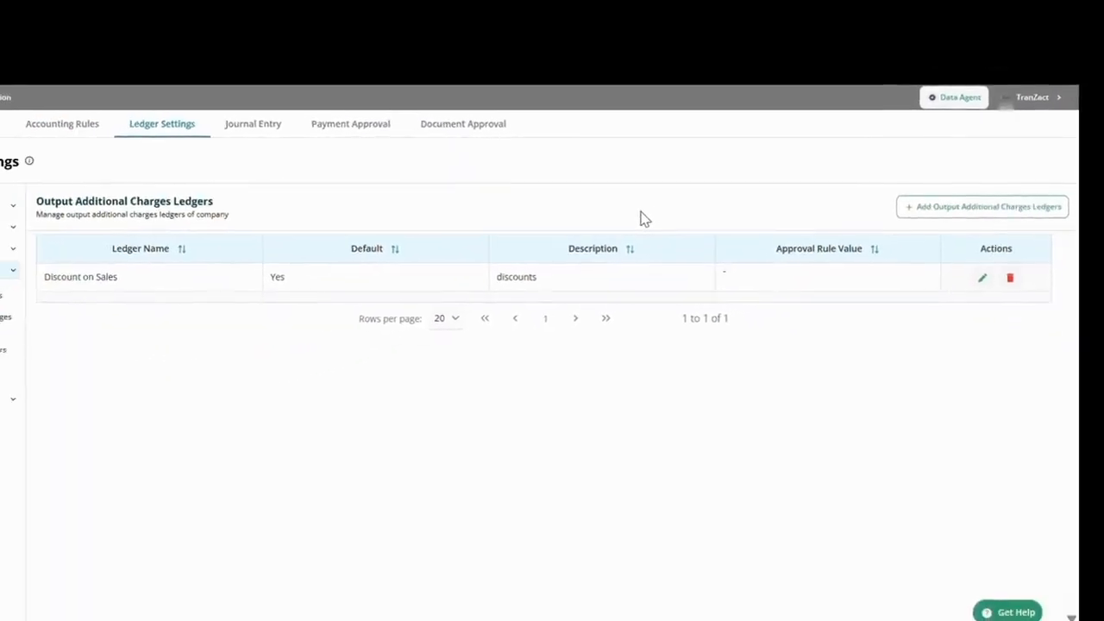
pyautogui.click(925, 203)
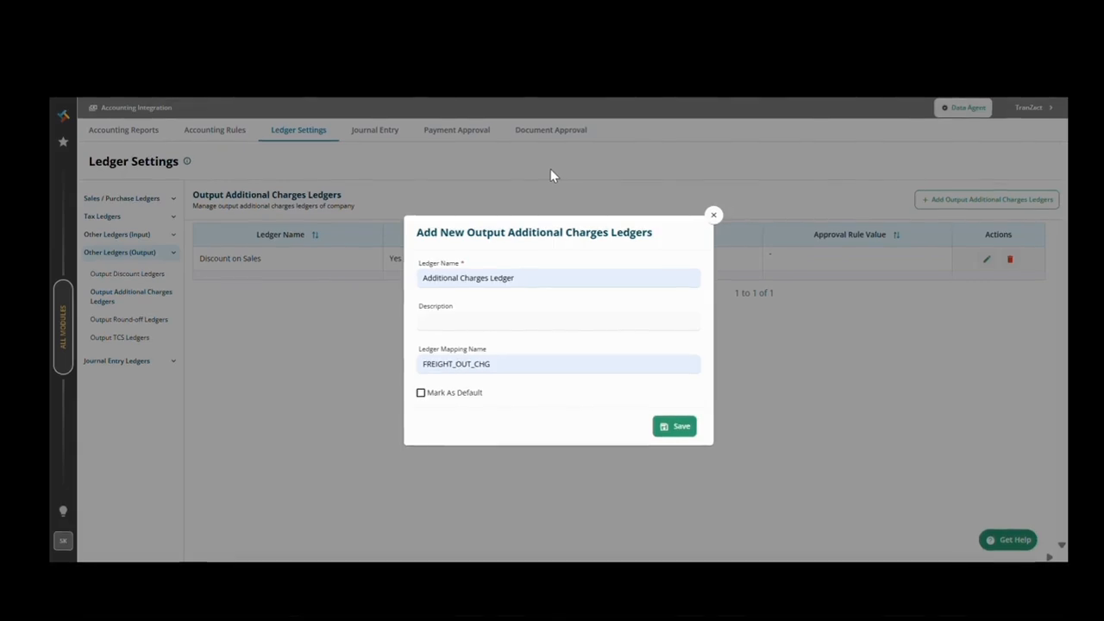
pyautogui.click(470, 396)
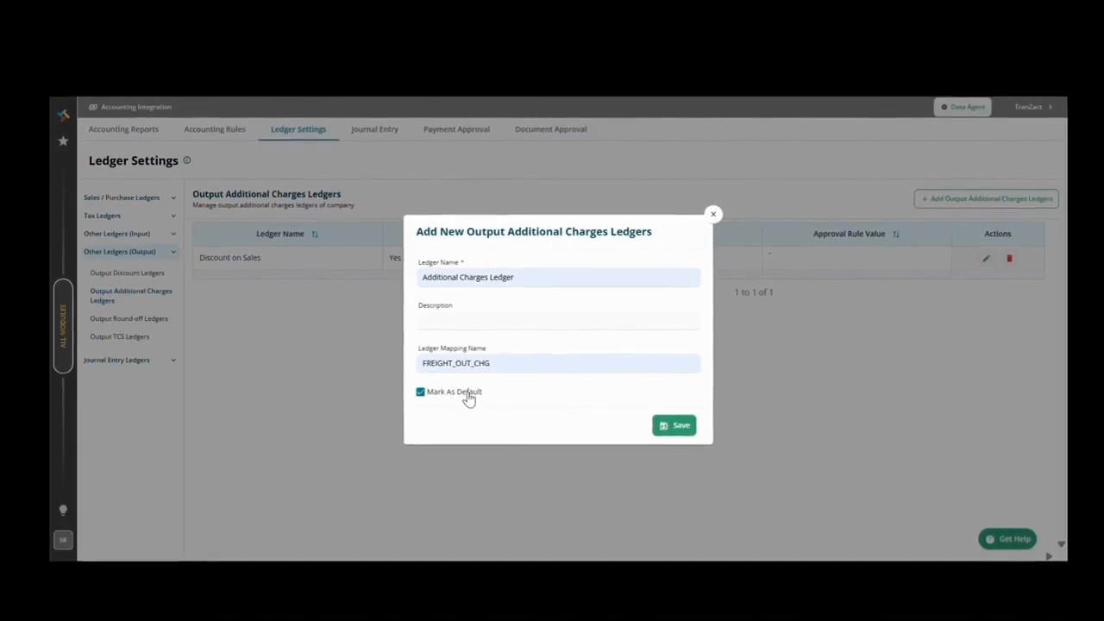
pyautogui.click(470, 396)
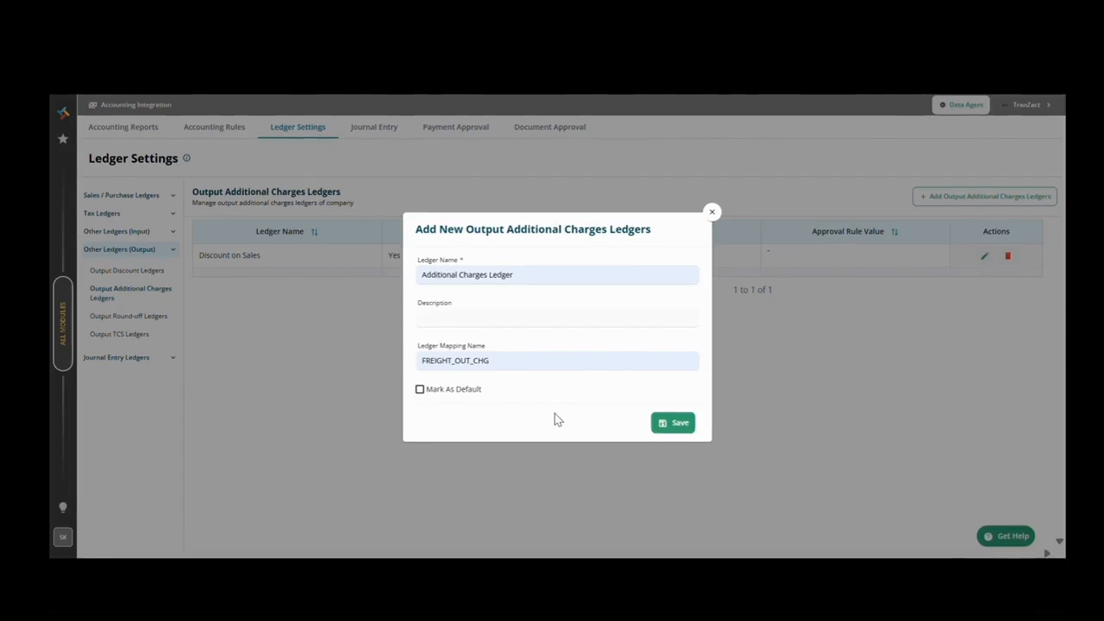
pyautogui.click(658, 426)
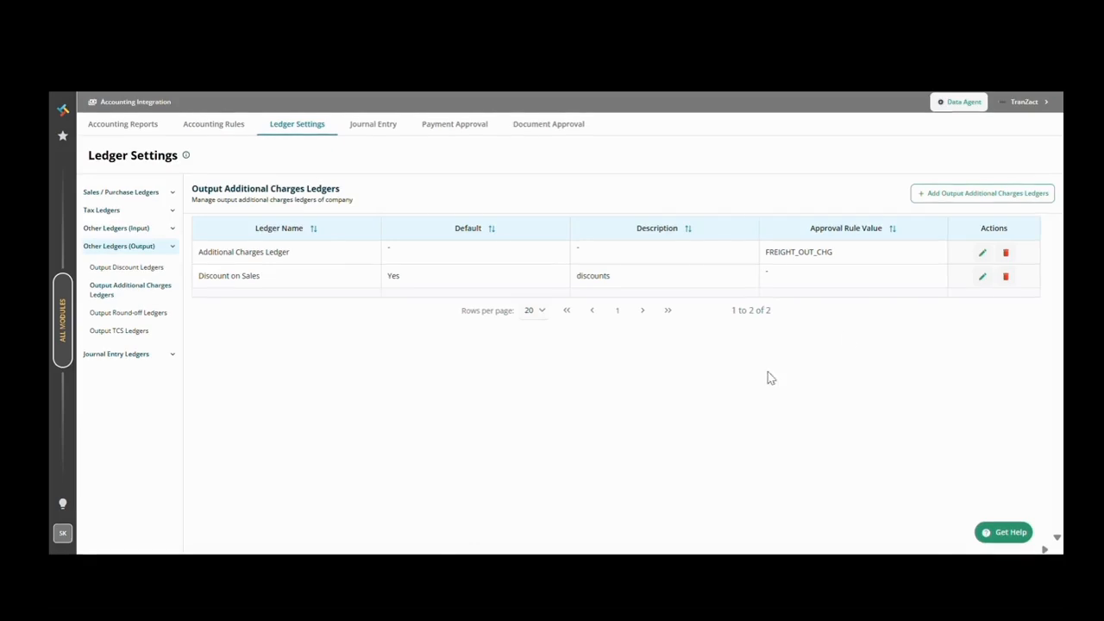
# Step: View the edit form of the output additional charges ledger Additional Charges Ledger without changes, and delete that ledger
pyautogui.click(981, 255)
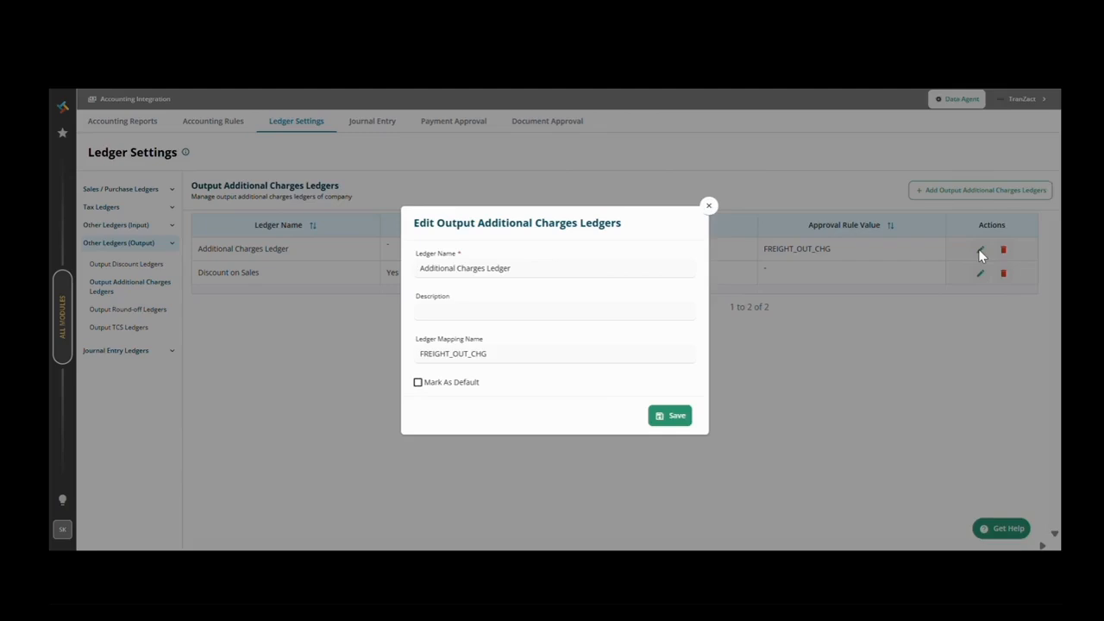
pyautogui.click(706, 207)
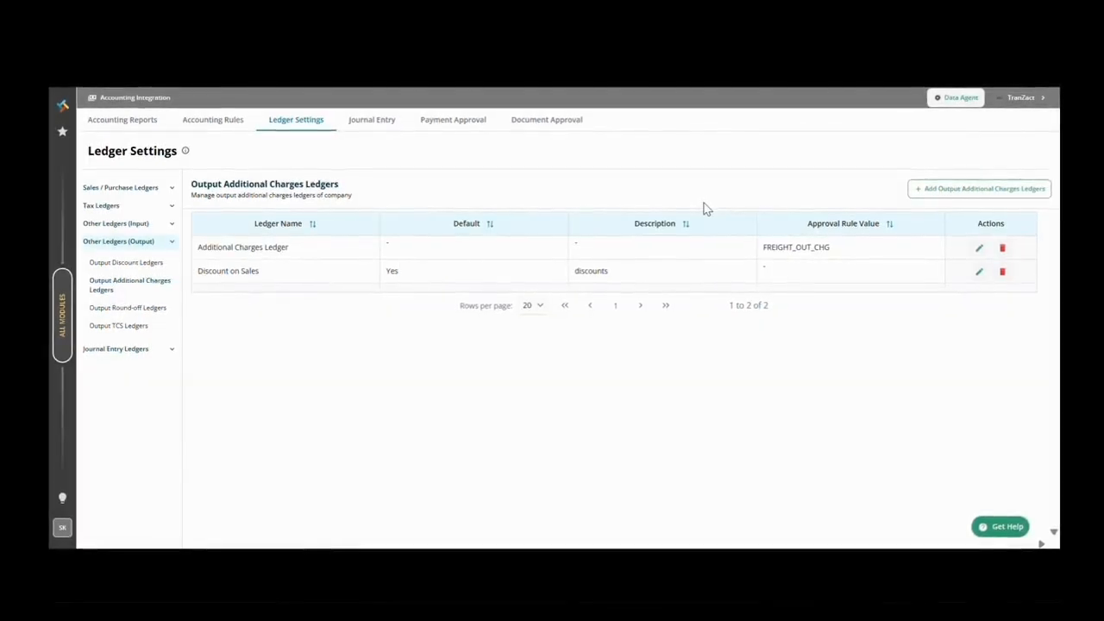
pyautogui.click(1001, 248)
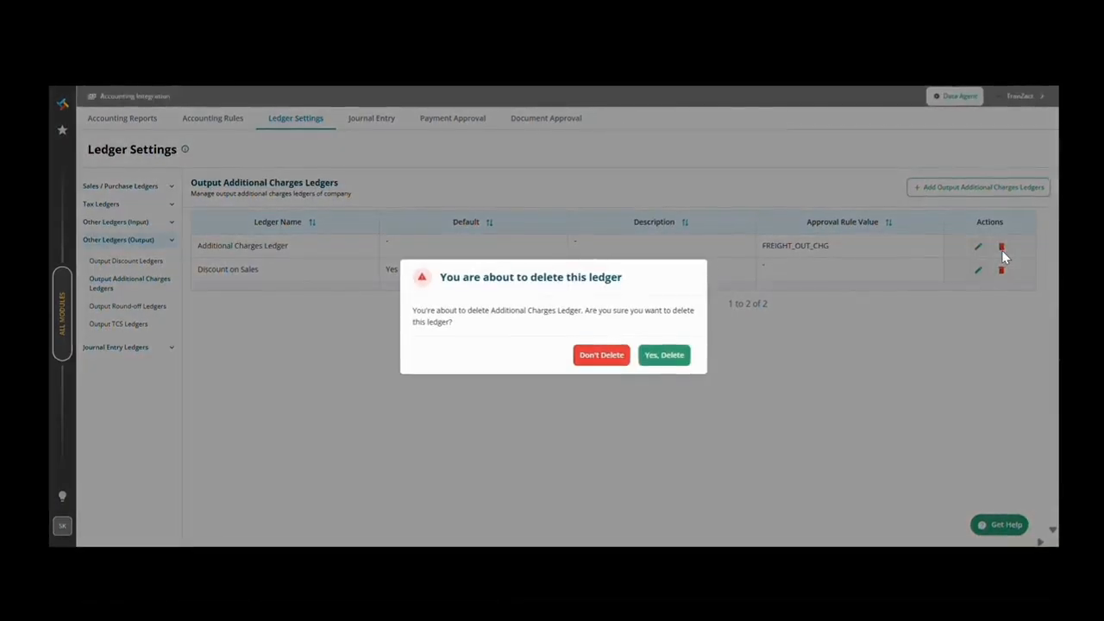
pyautogui.click(645, 359)
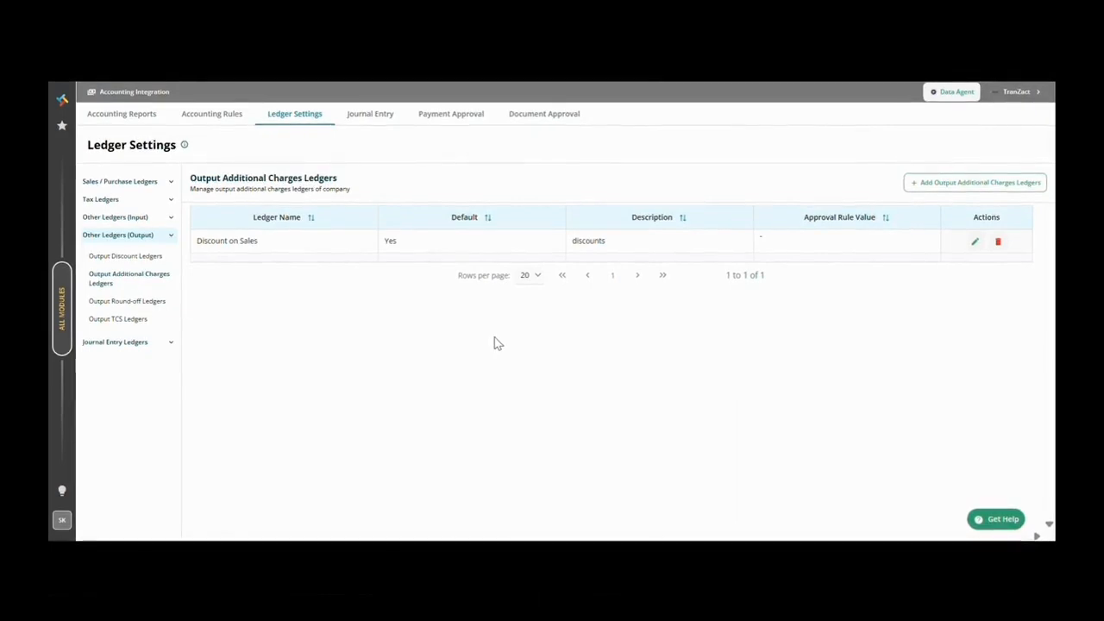
# Step: Add an output round-off ledger named "ROund-off ledger", leave it not marked as default, and save it
pyautogui.click(155, 303)
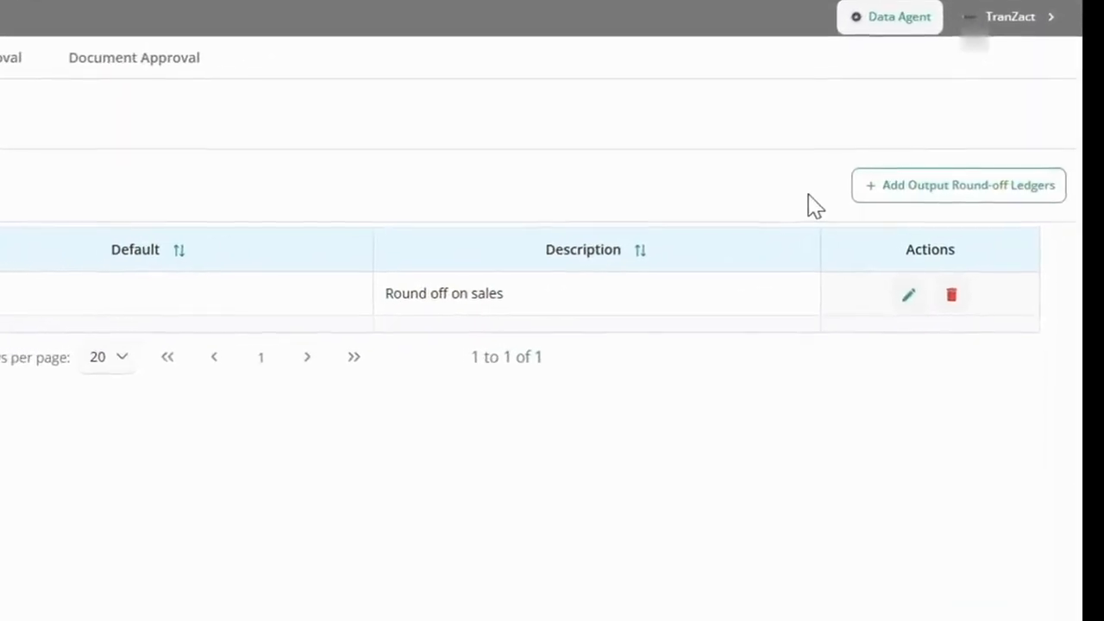
pyautogui.click(875, 188)
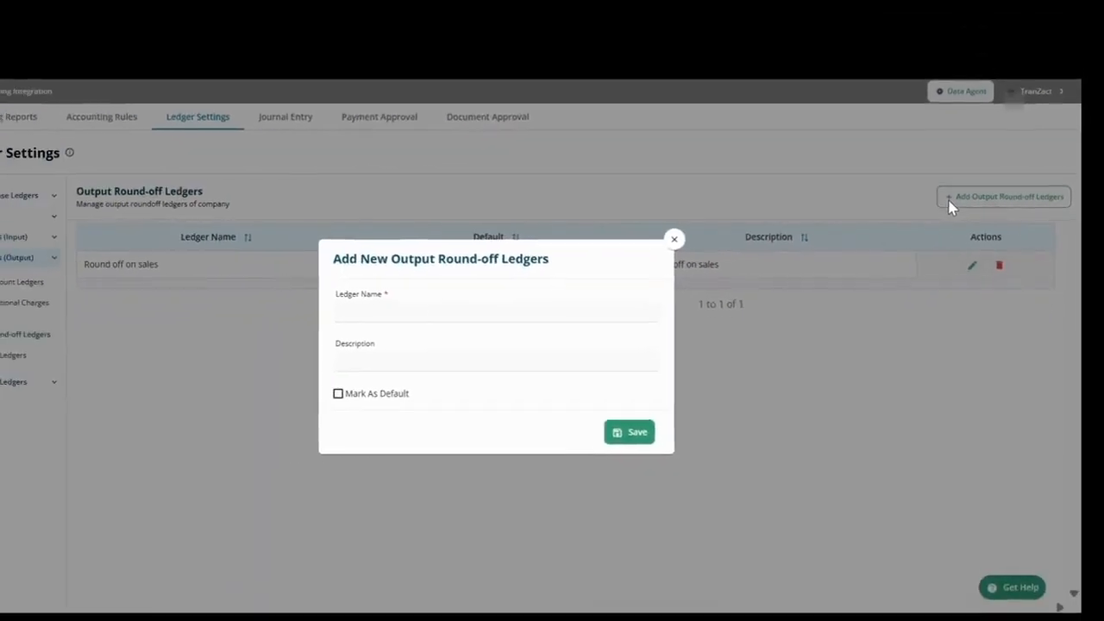
pyautogui.write('ROund-off ledger')
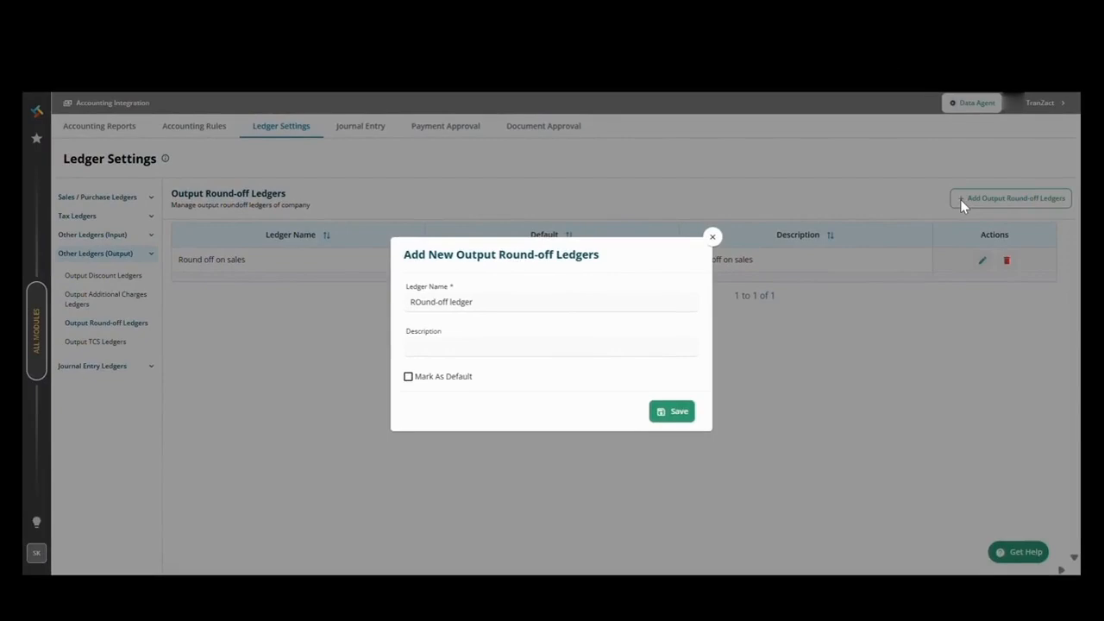
pyautogui.click(469, 388)
pyautogui.click(470, 389)
pyautogui.click(660, 413)
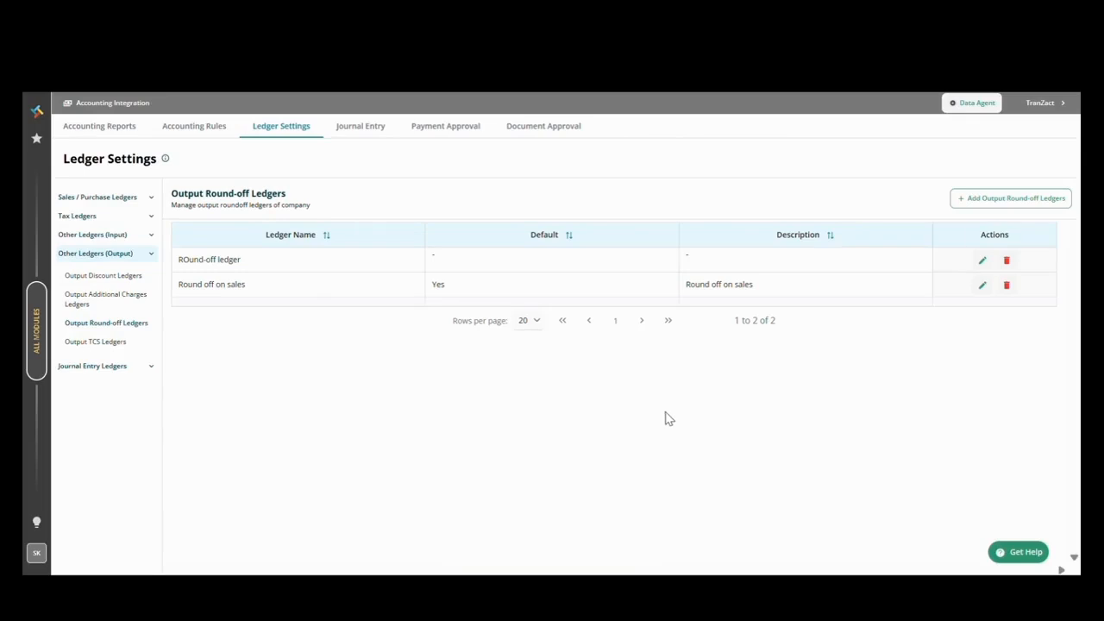
# Step: Rename the output round-off ledger ROund-off ledger to "Round-off ledger", save the change, and delete that ledger
pyautogui.click(983, 260)
pyautogui.click(438, 300)
pyautogui.click(422, 300)
pyautogui.press('BackSpace')
pyautogui.write('ound-off ledger')
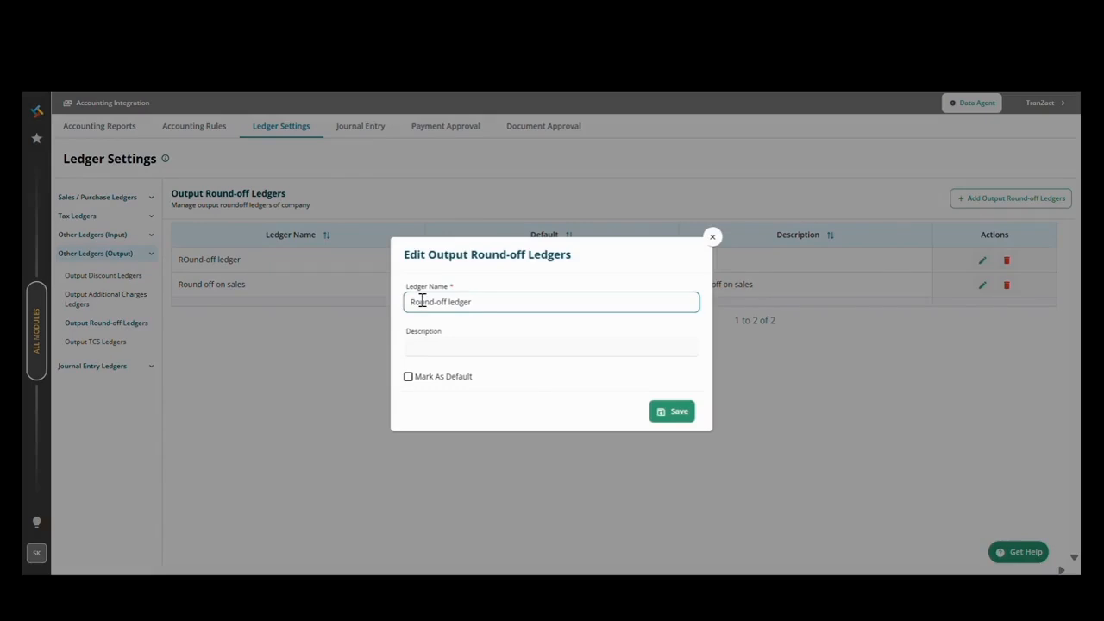
pyautogui.click(540, 408)
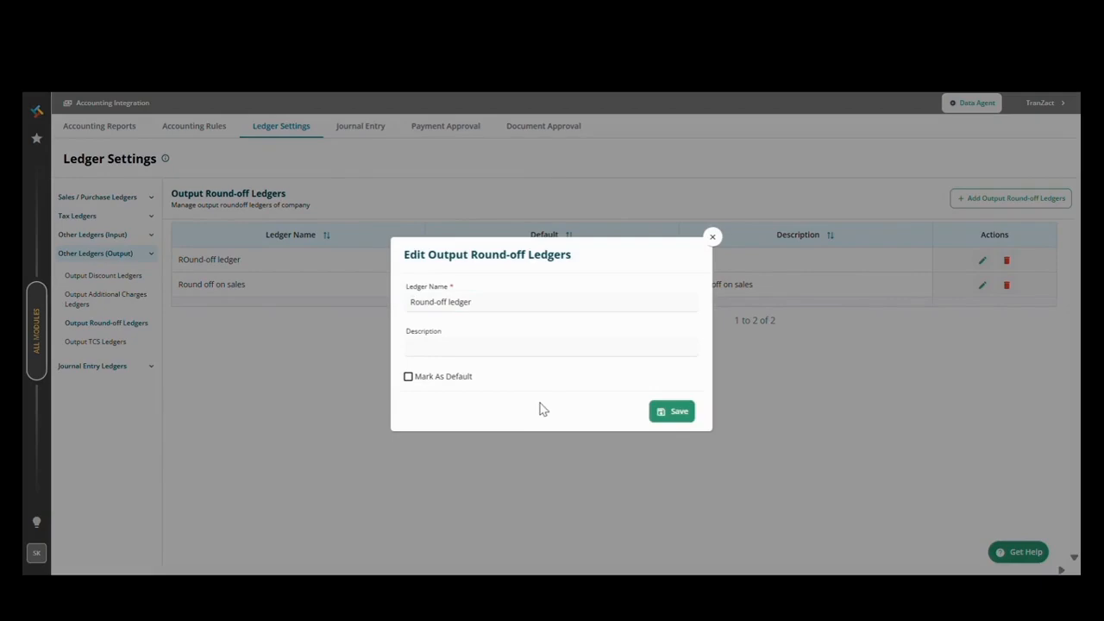
pyautogui.click(655, 418)
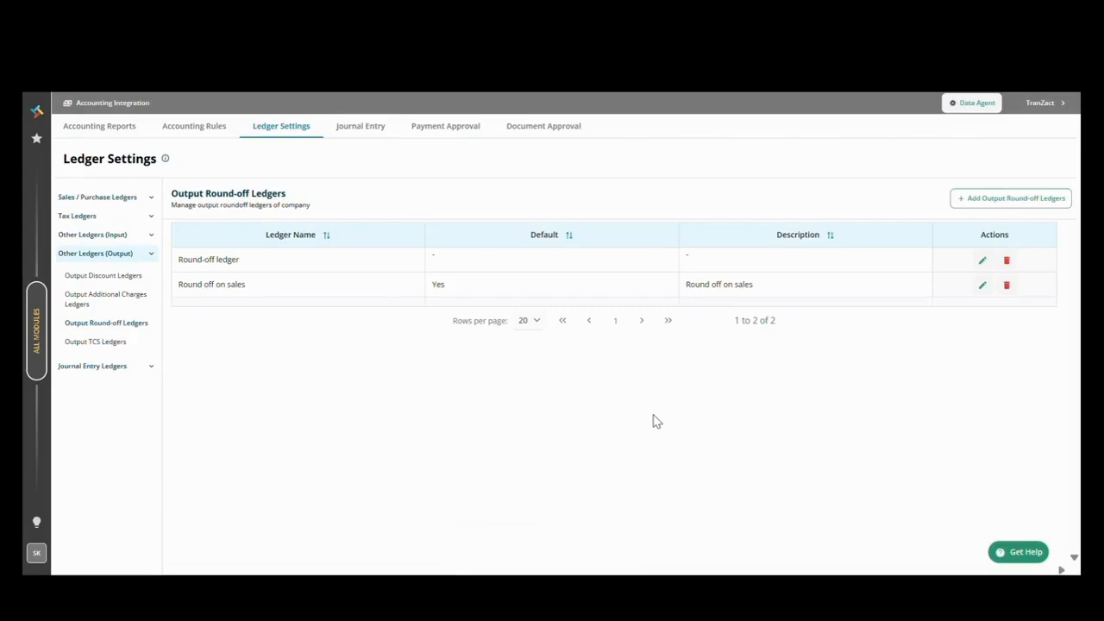
pyautogui.click(1007, 261)
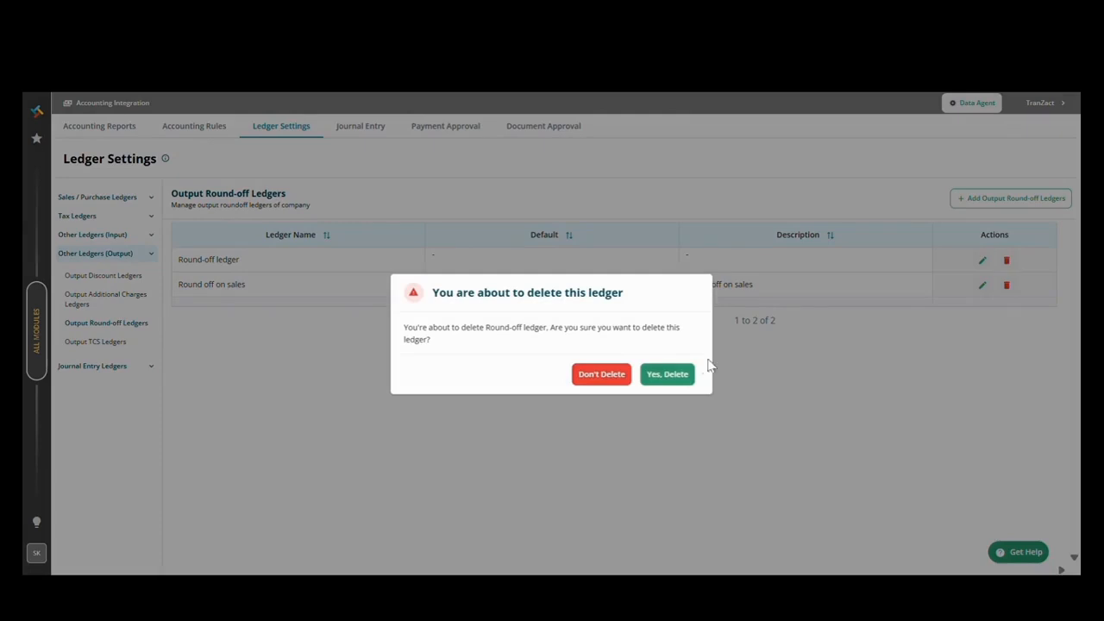
pyautogui.click(681, 376)
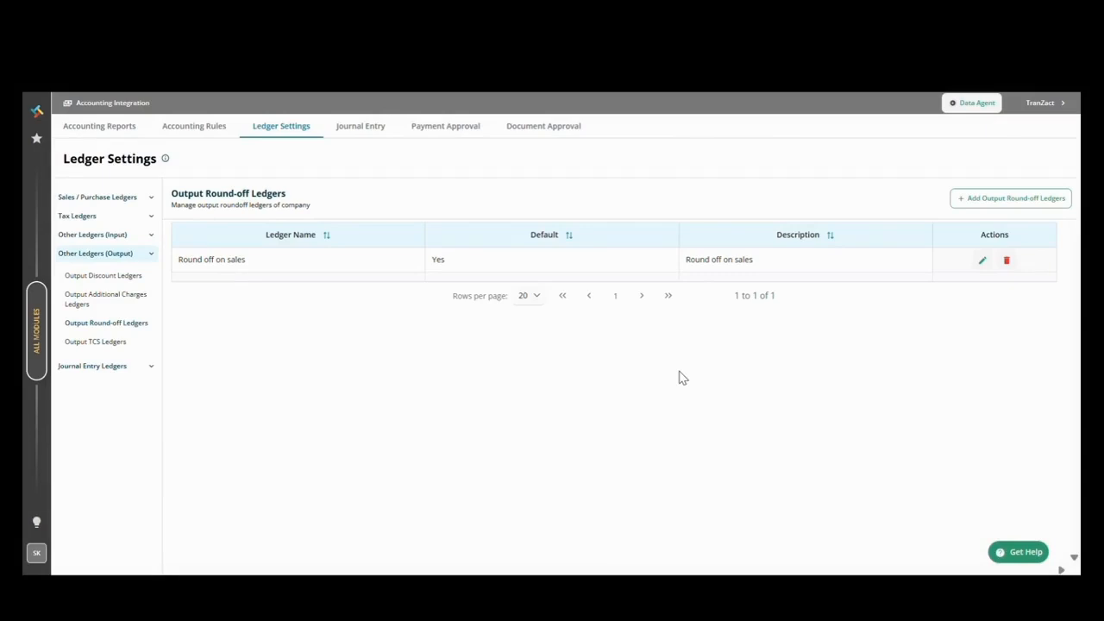
# Step: Add an output TCS ledger named "Output TCS Ledger", leave it not marked as default, and save it
pyautogui.click(138, 347)
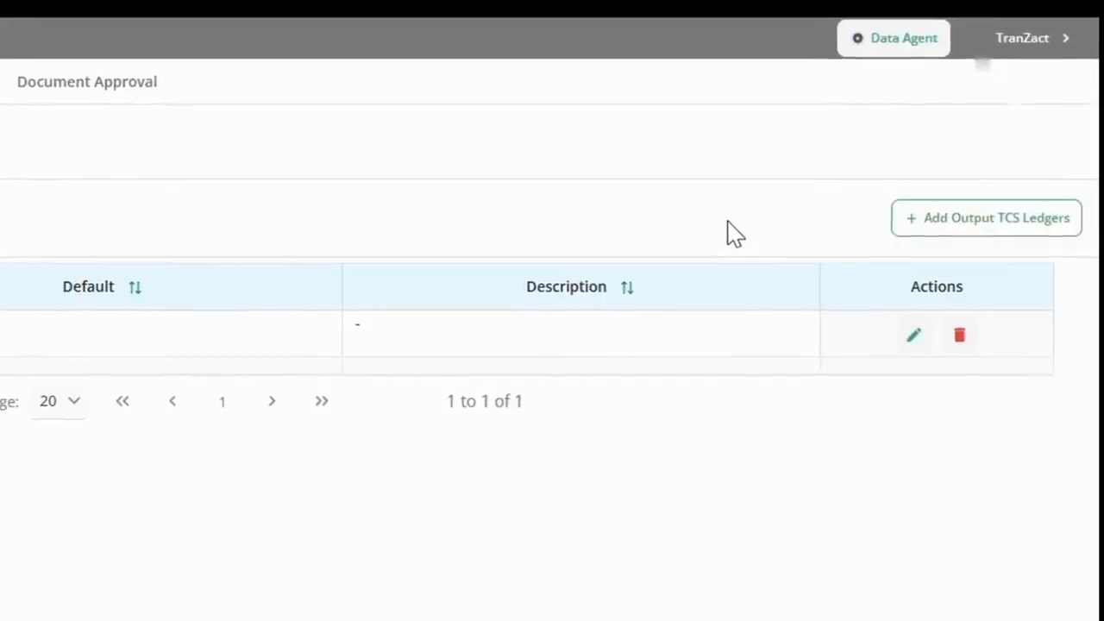
pyautogui.click(918, 225)
pyautogui.write('Output TCS Ledger')
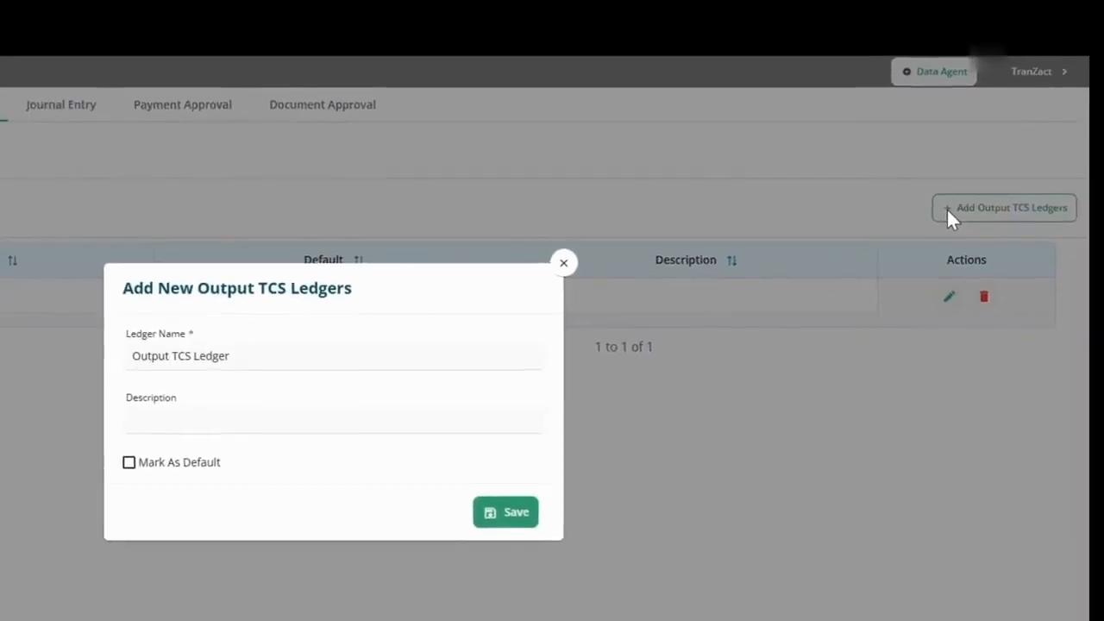
pyautogui.click(278, 448)
pyautogui.click(466, 382)
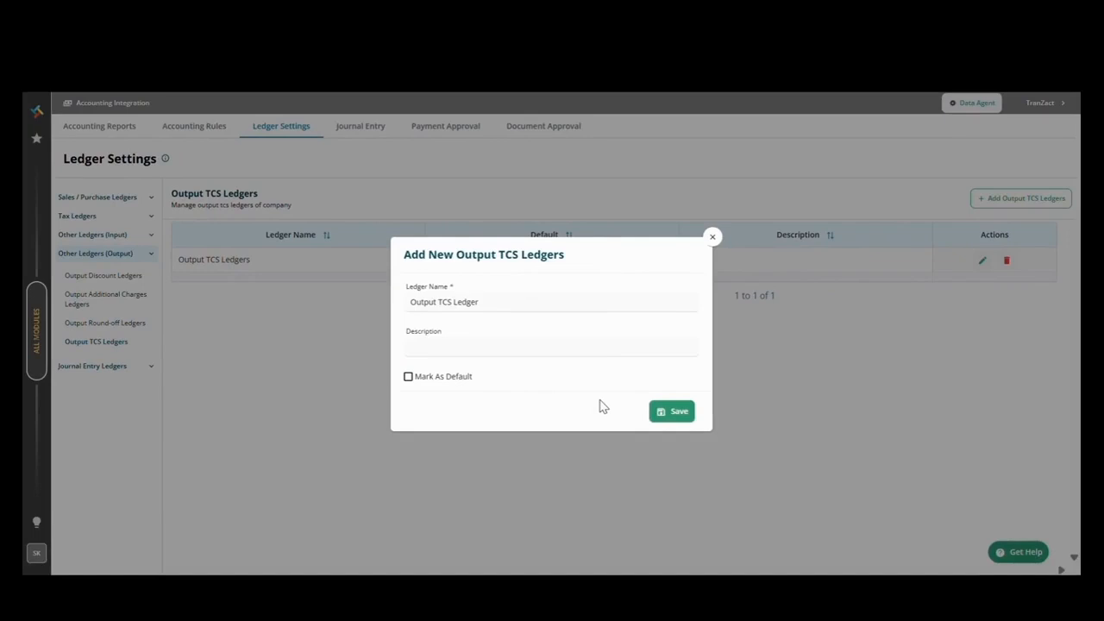
pyautogui.click(670, 411)
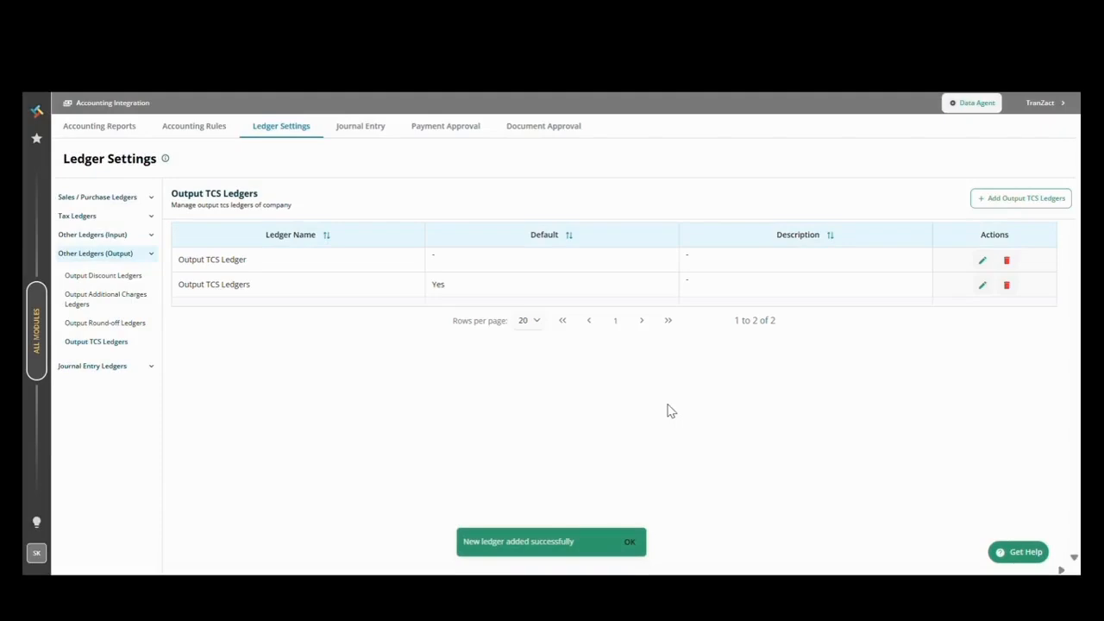
# Step: View the edit form of the output TCS ledger Output TCS Ledger without changes, and delete that ledger
pyautogui.click(982, 260)
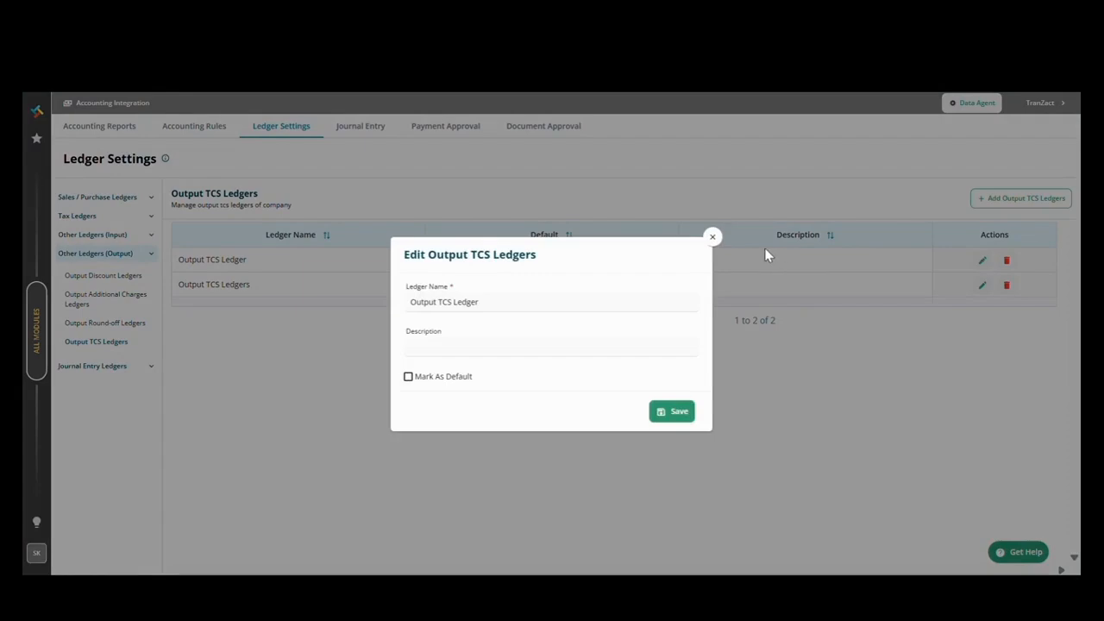
pyautogui.click(713, 238)
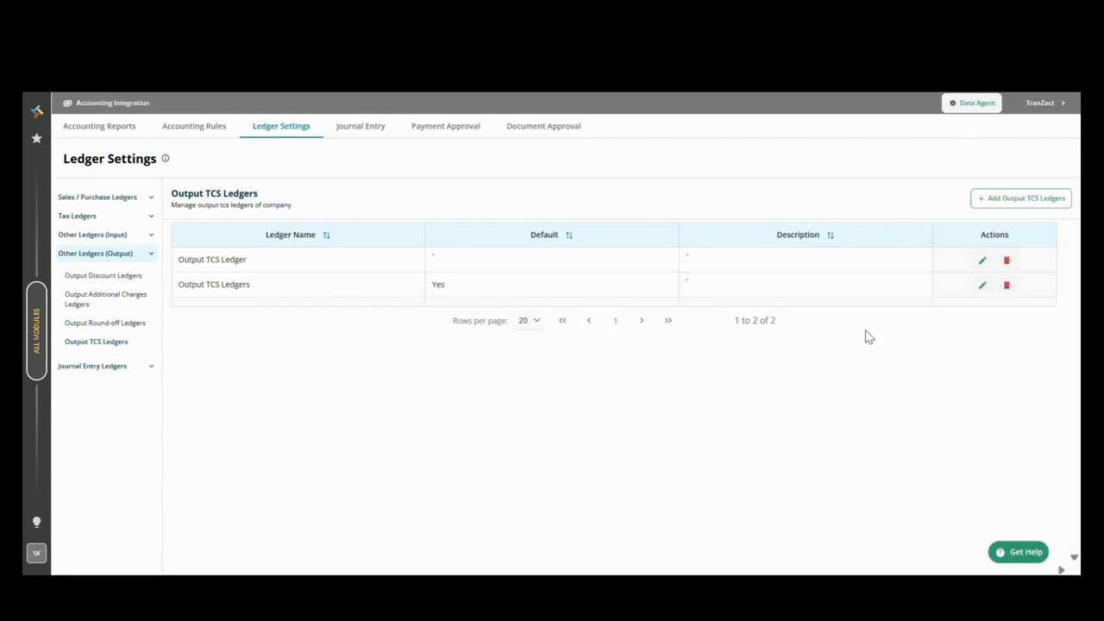
pyautogui.click(1006, 260)
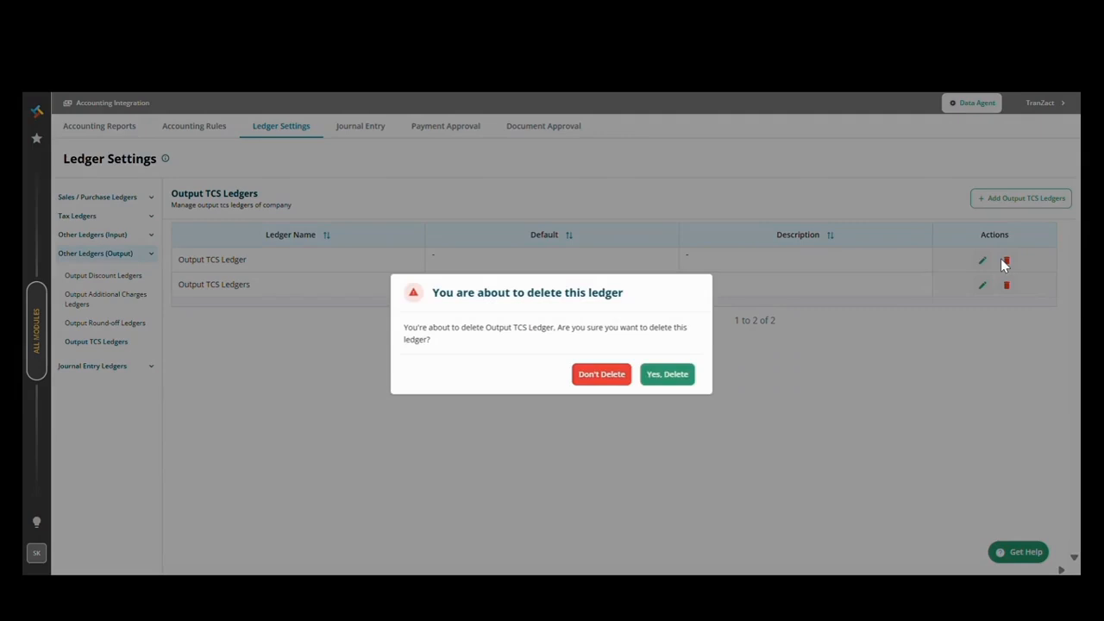
pyautogui.click(646, 384)
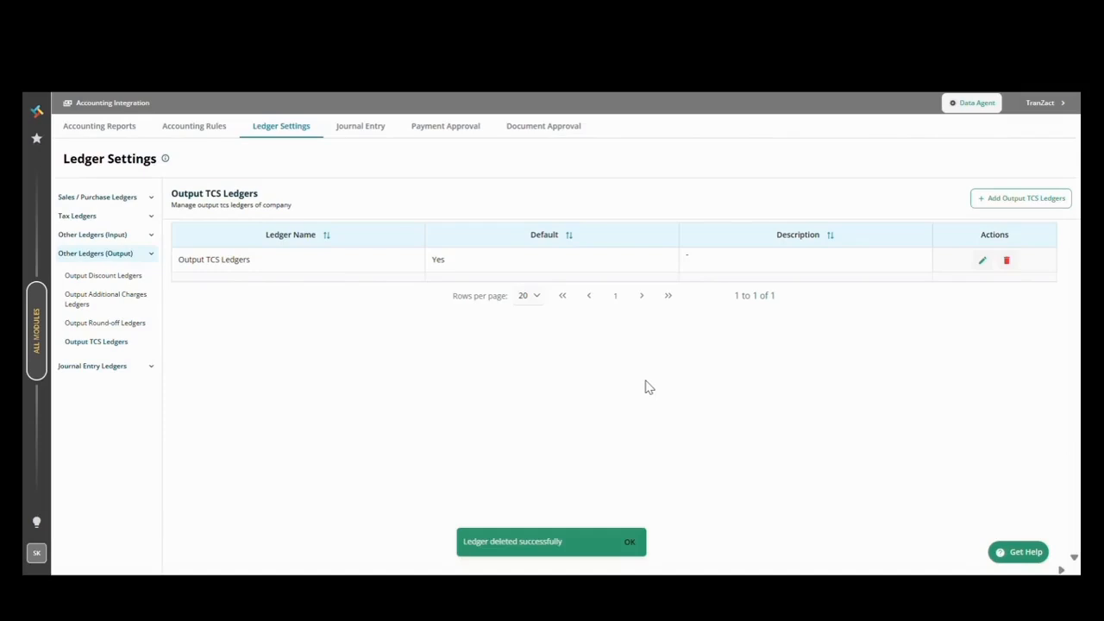
# Step: Add an input journal entry ledger named "Sales Ledger" for the Mark Paid journal entry, leave it not marked as default, and save it
pyautogui.click(150, 371)
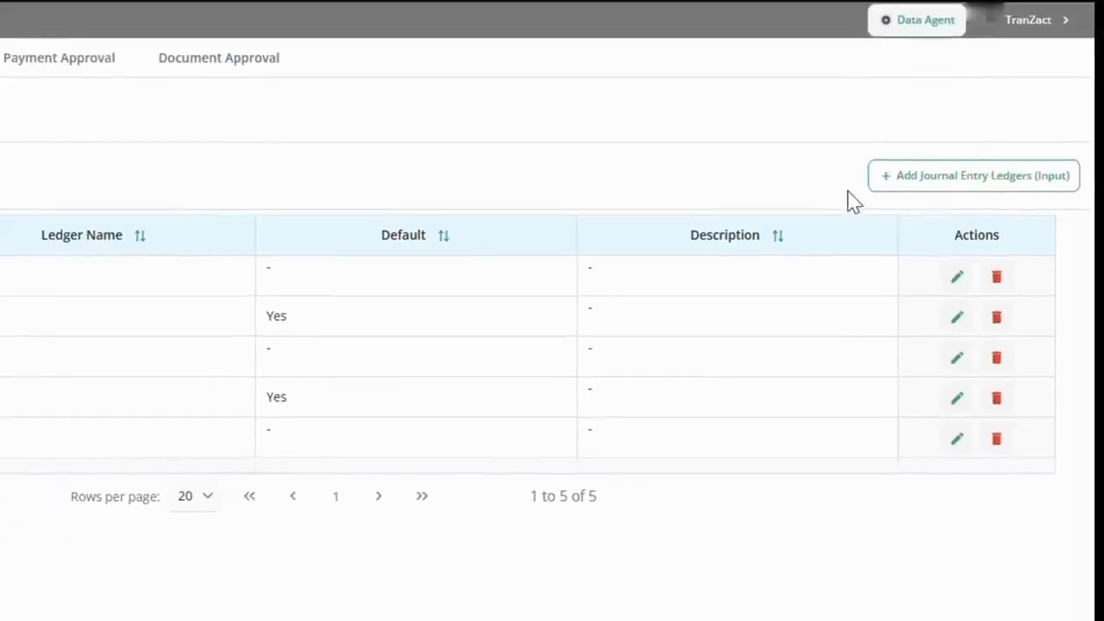
pyautogui.click(876, 183)
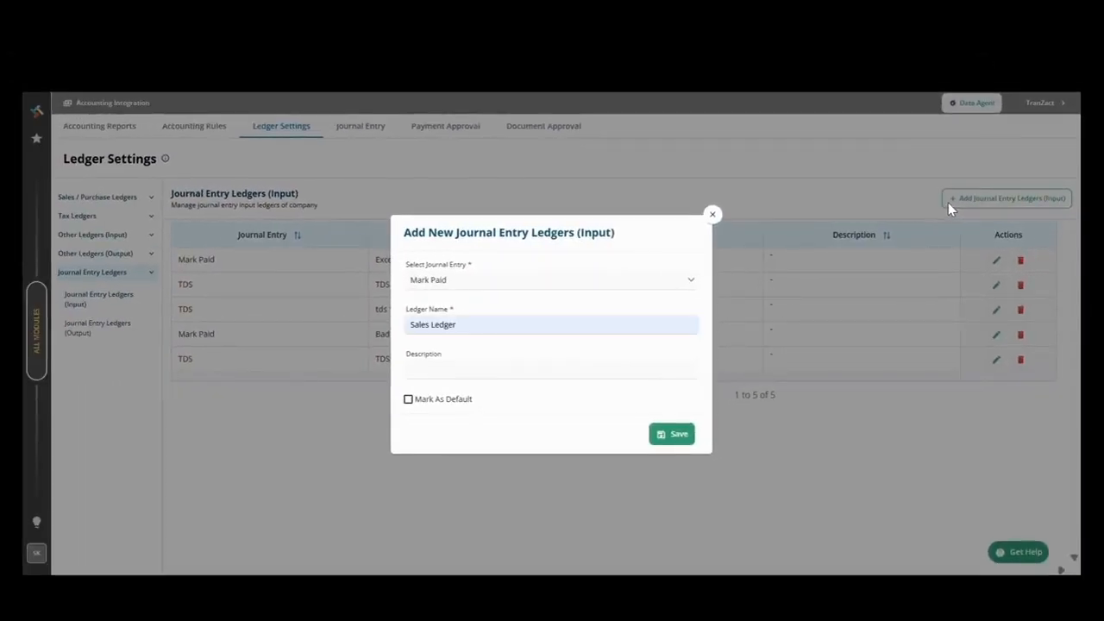
pyautogui.click(470, 409)
pyautogui.click(470, 409)
pyautogui.click(663, 441)
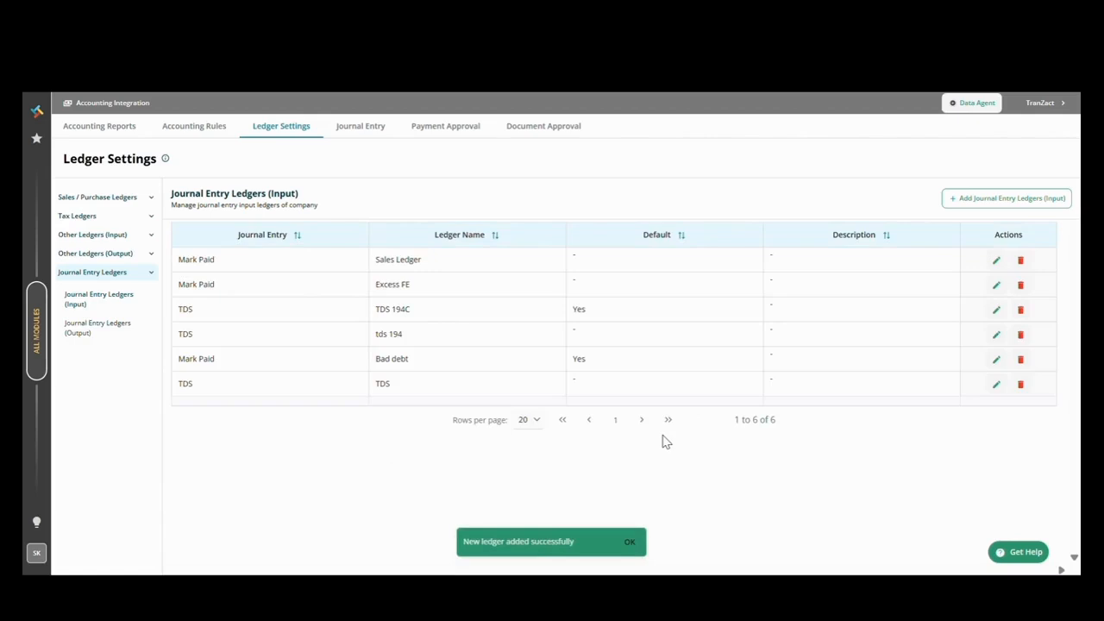
# Step: View the edit form of the input journal entry ledger Sales Ledger without changes, and delete that ledger
pyautogui.click(996, 261)
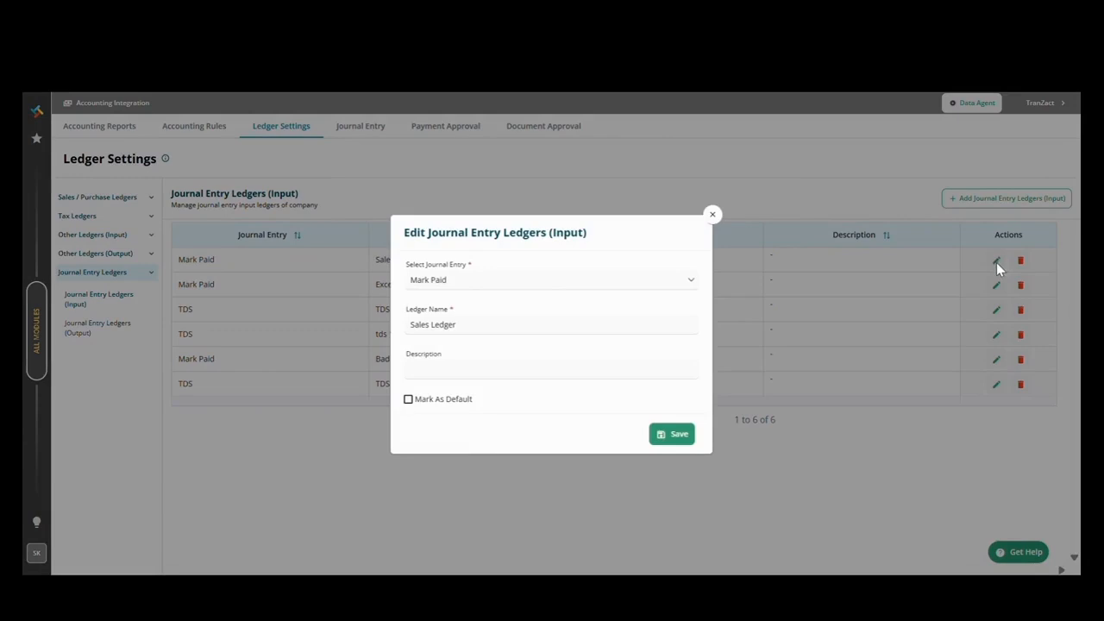
pyautogui.click(713, 215)
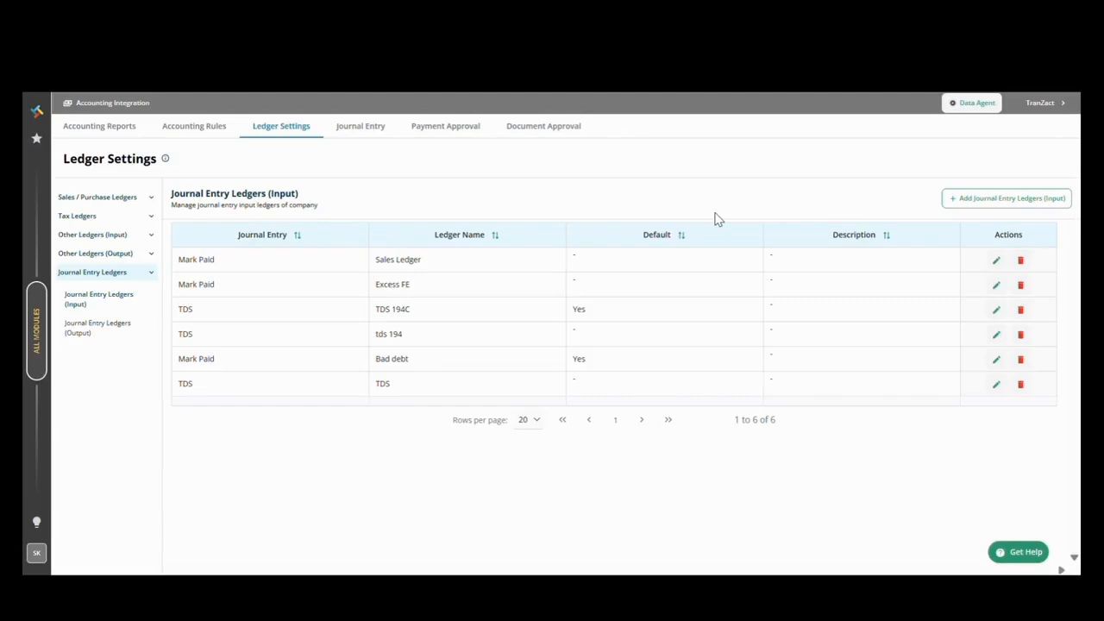
pyautogui.click(1021, 261)
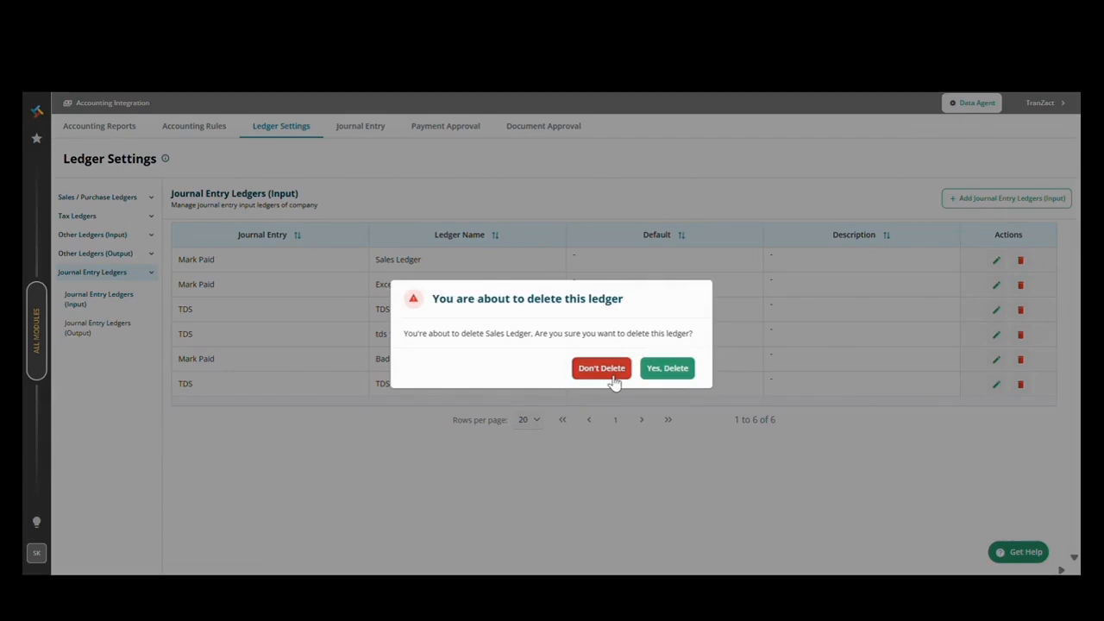
pyautogui.click(667, 368)
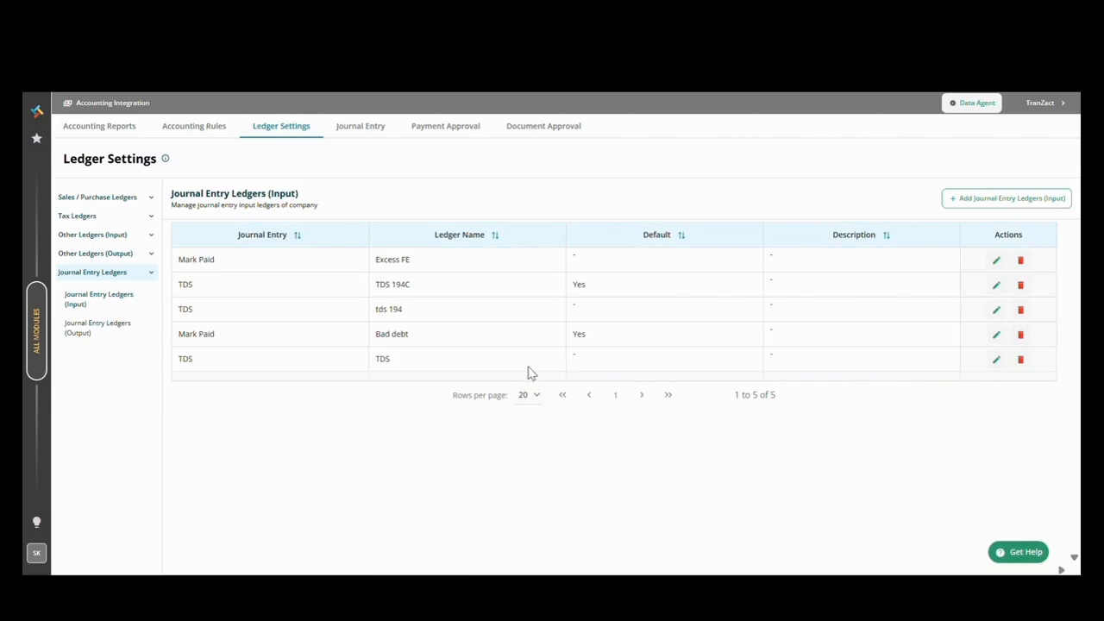
# Step: Add an output journal entry ledger named "GST Purchase" for the Mark Paid journal entry and save it
pyautogui.click(122, 338)
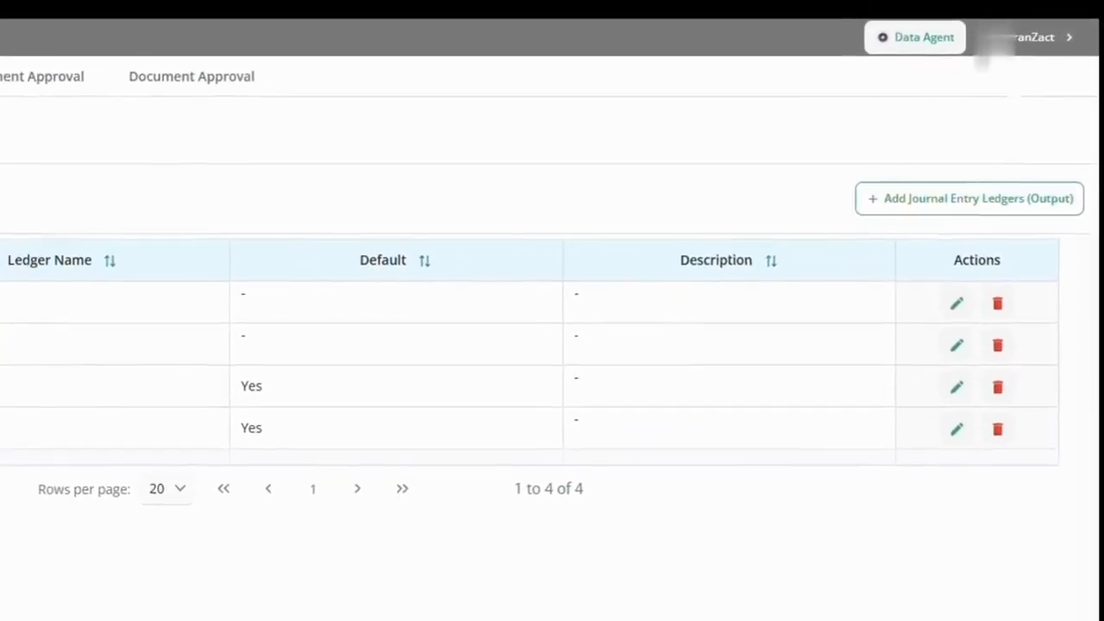
pyautogui.click(866, 207)
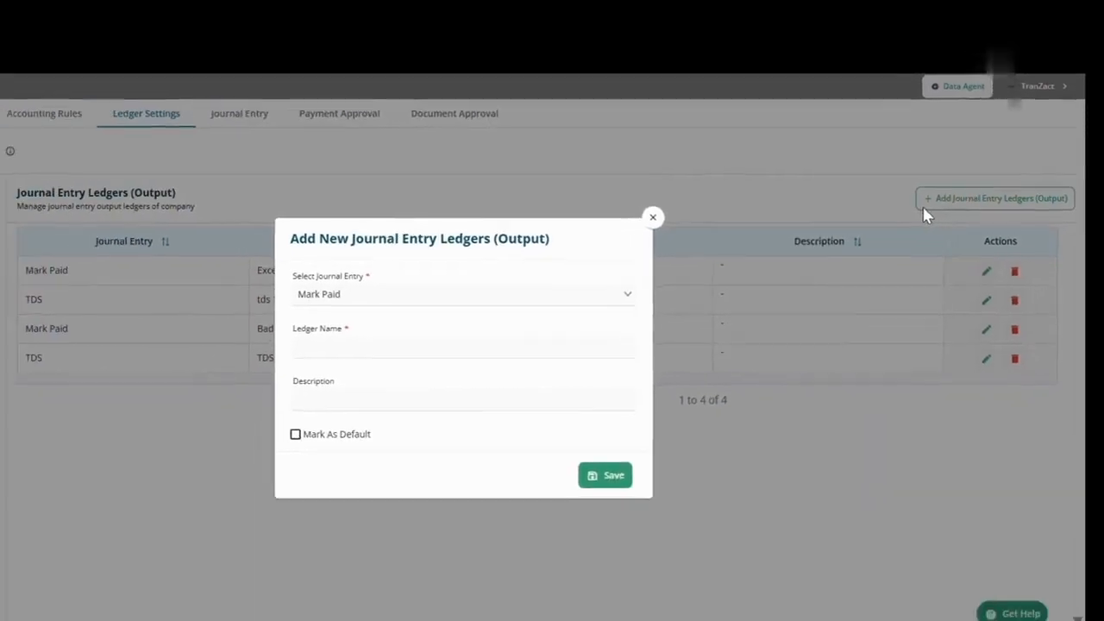
pyautogui.write('GST Purchase')
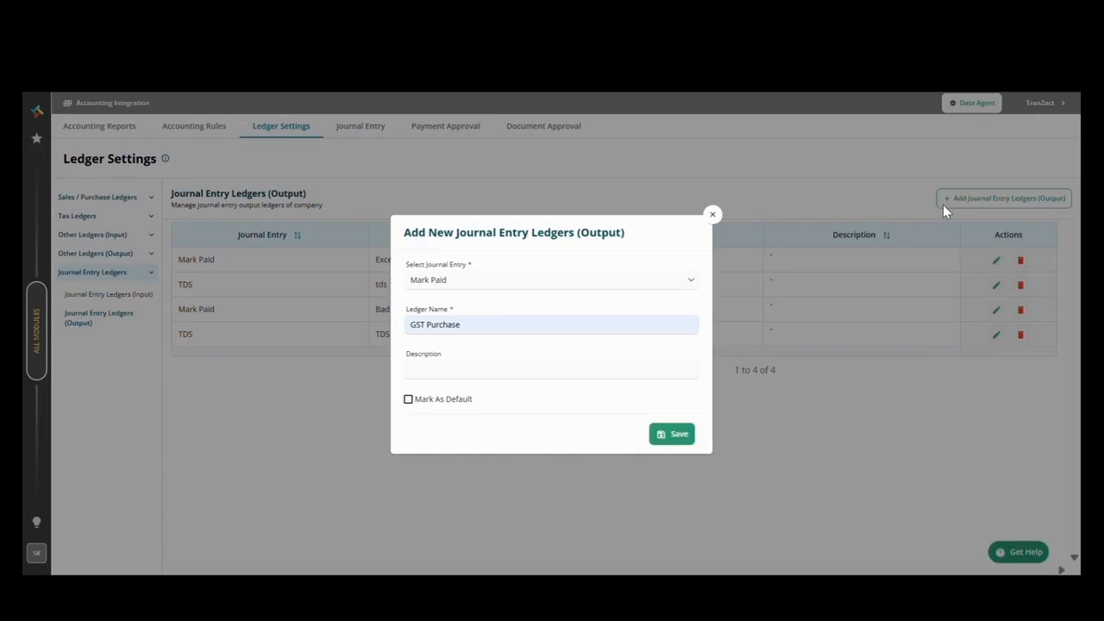
pyautogui.click(676, 435)
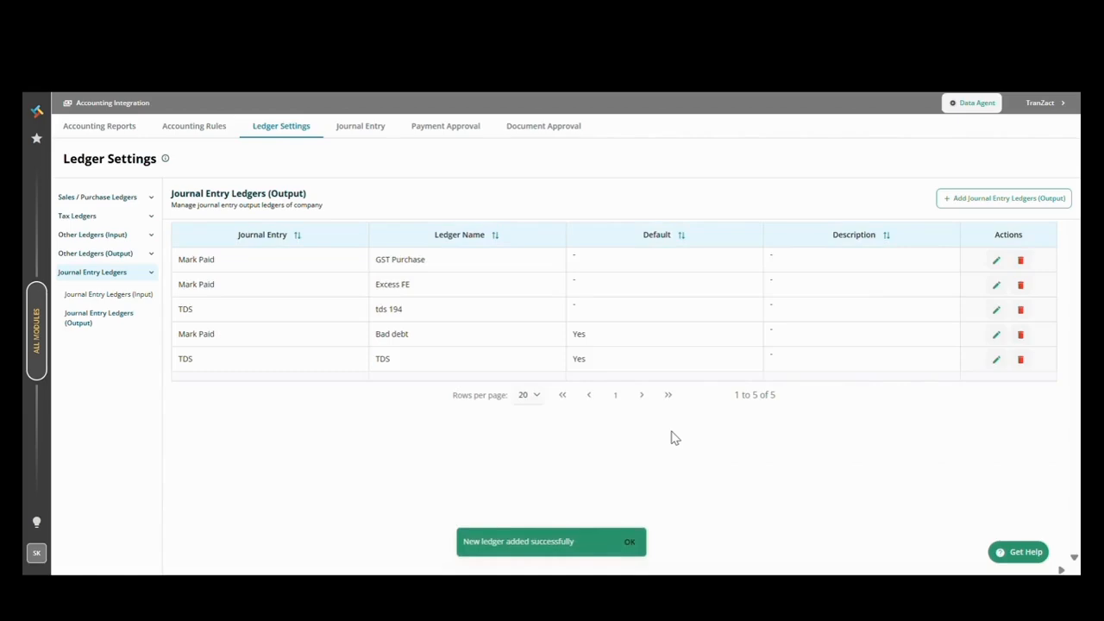
# Step: Change the journal entry of the output ledger GST Purchase to TDS, save the change, and delete that ledger
pyautogui.click(996, 261)
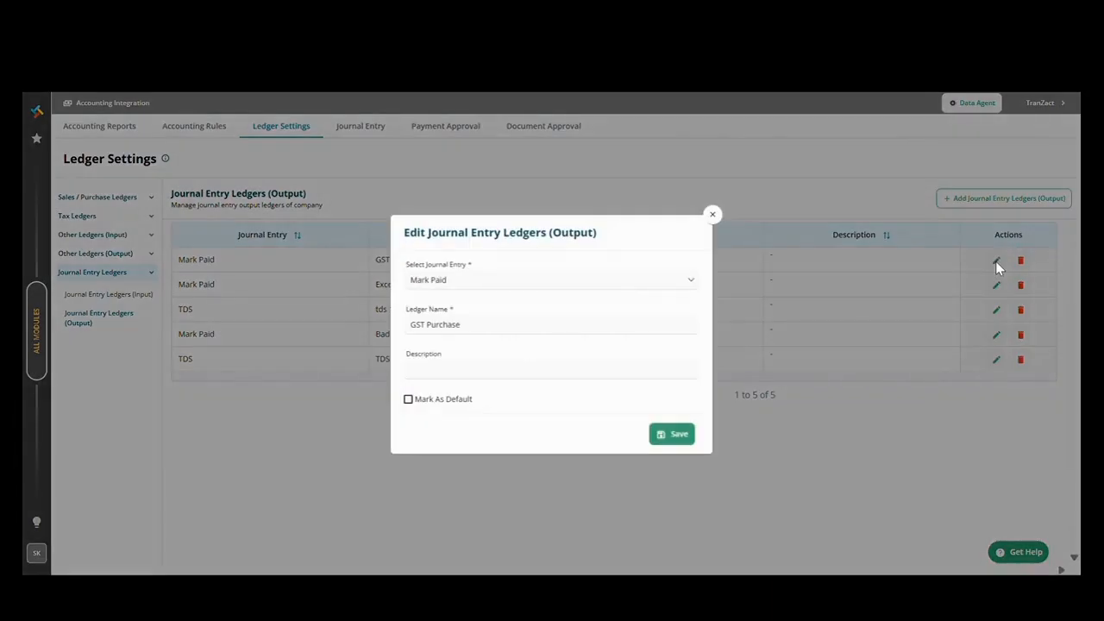
pyautogui.click(695, 288)
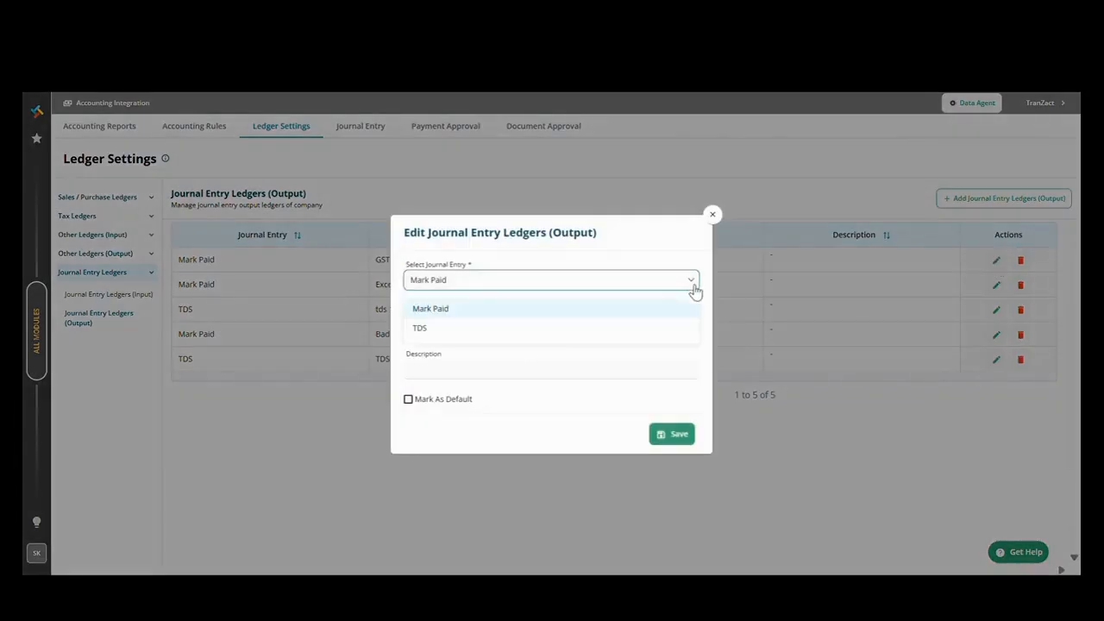
pyautogui.click(654, 329)
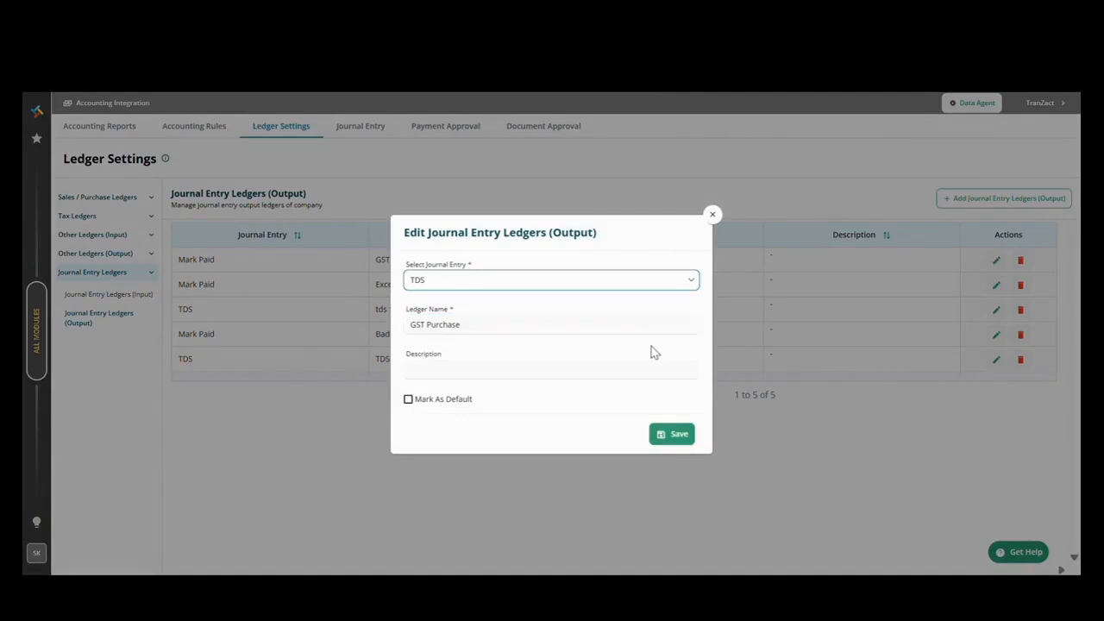
pyautogui.click(670, 434)
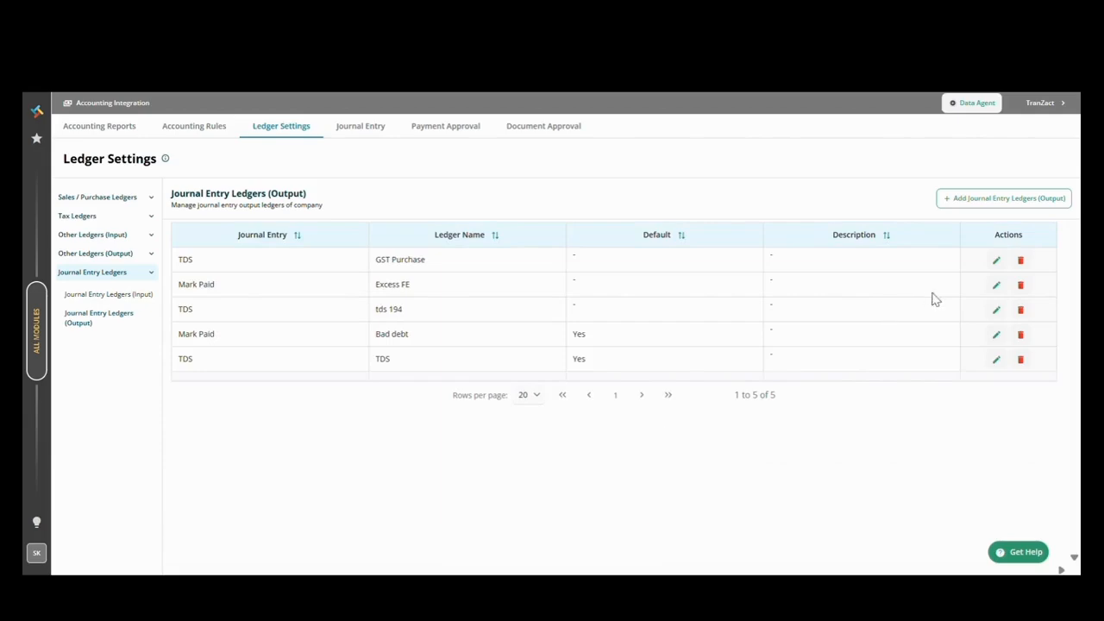
pyautogui.click(1022, 264)
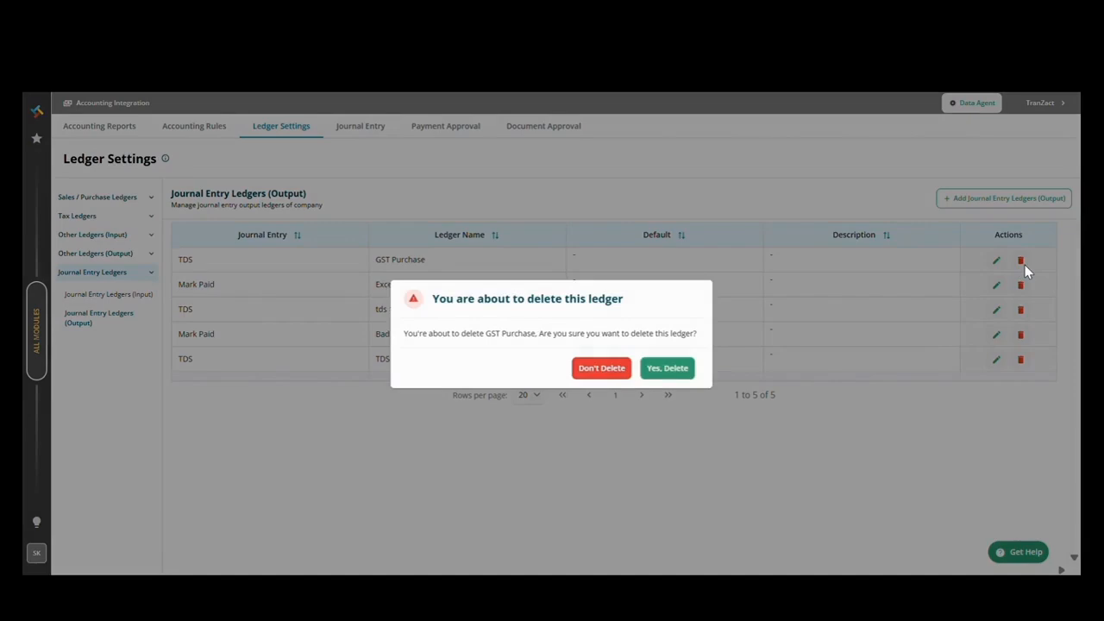
pyautogui.click(648, 375)
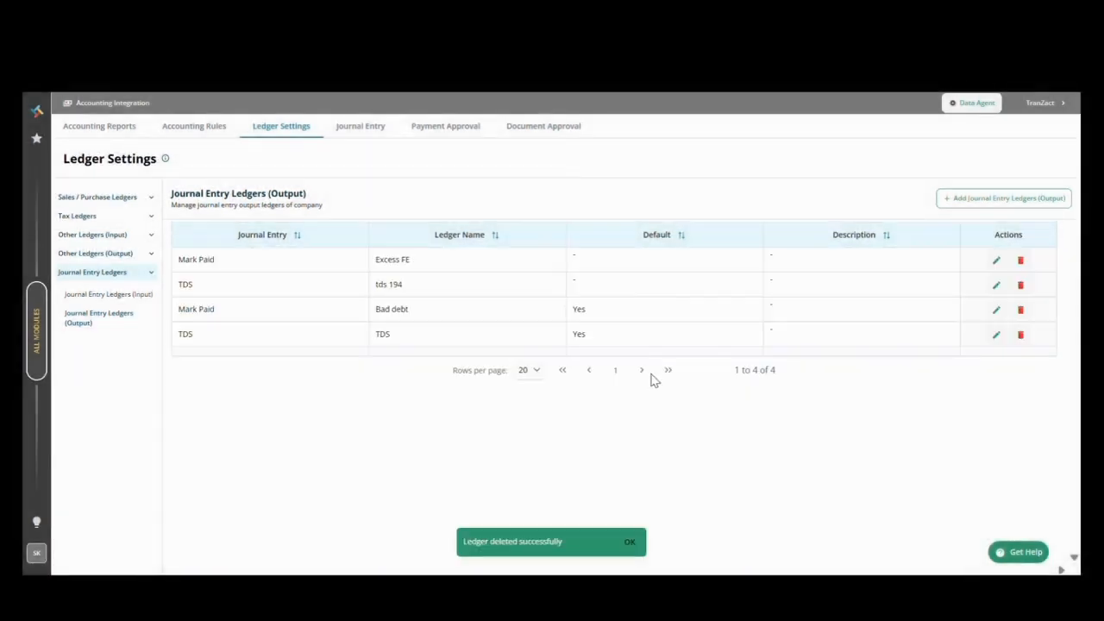